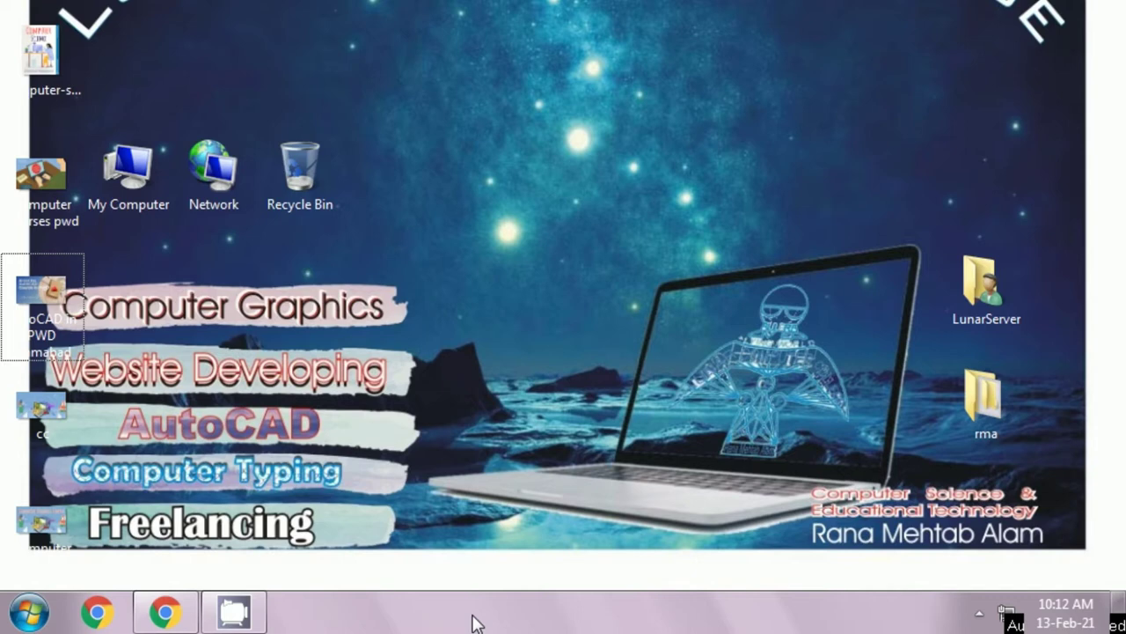
- Unlock the taskbar and check that its lock option is cleared
right_click(472, 619)
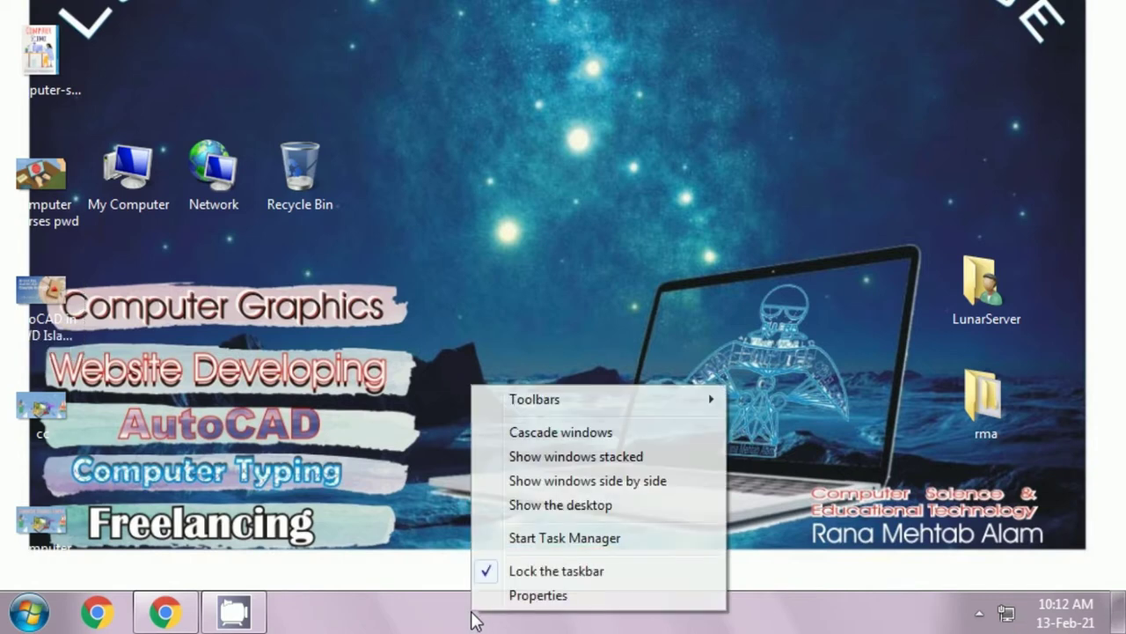
left_click(503, 571)
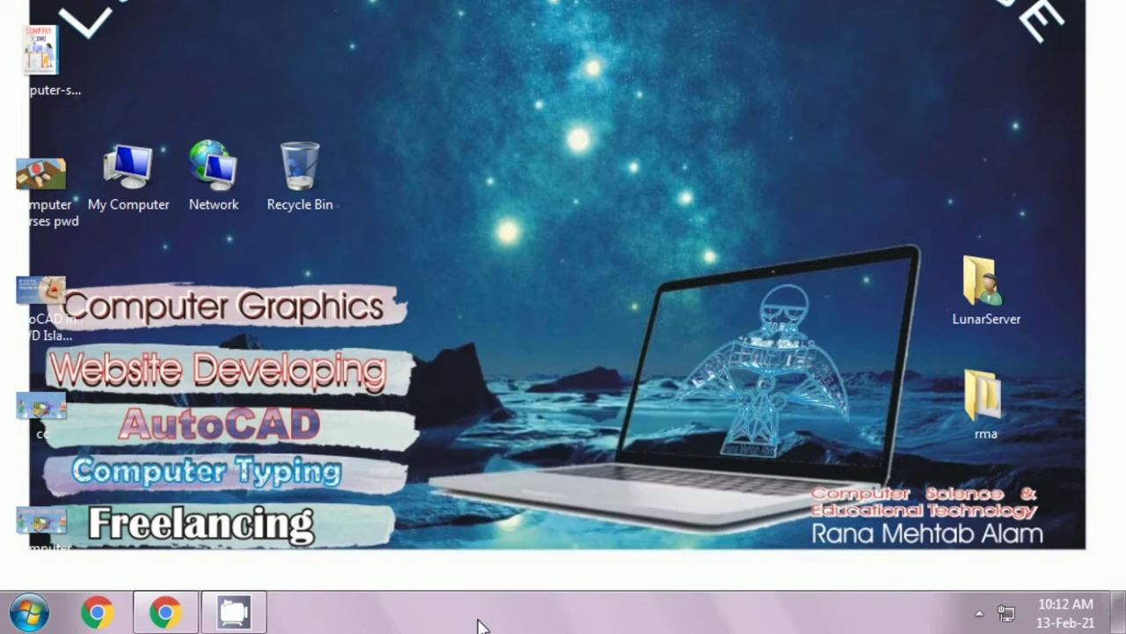
left_click_drag(481, 627, 571, 552)
right_click(494, 626)
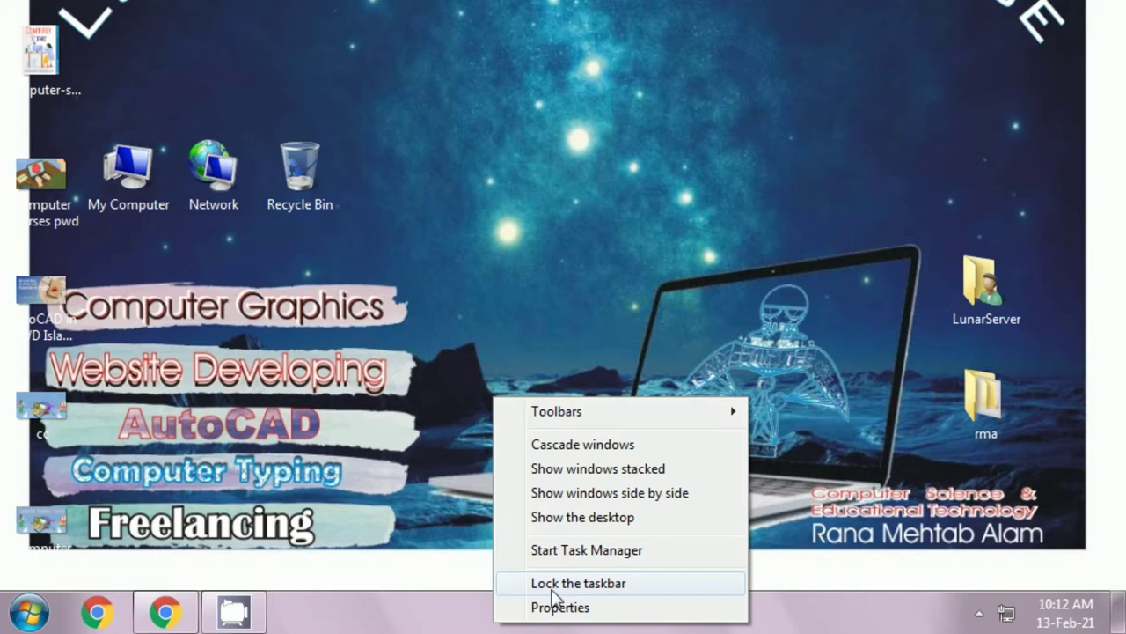
left_click(436, 617)
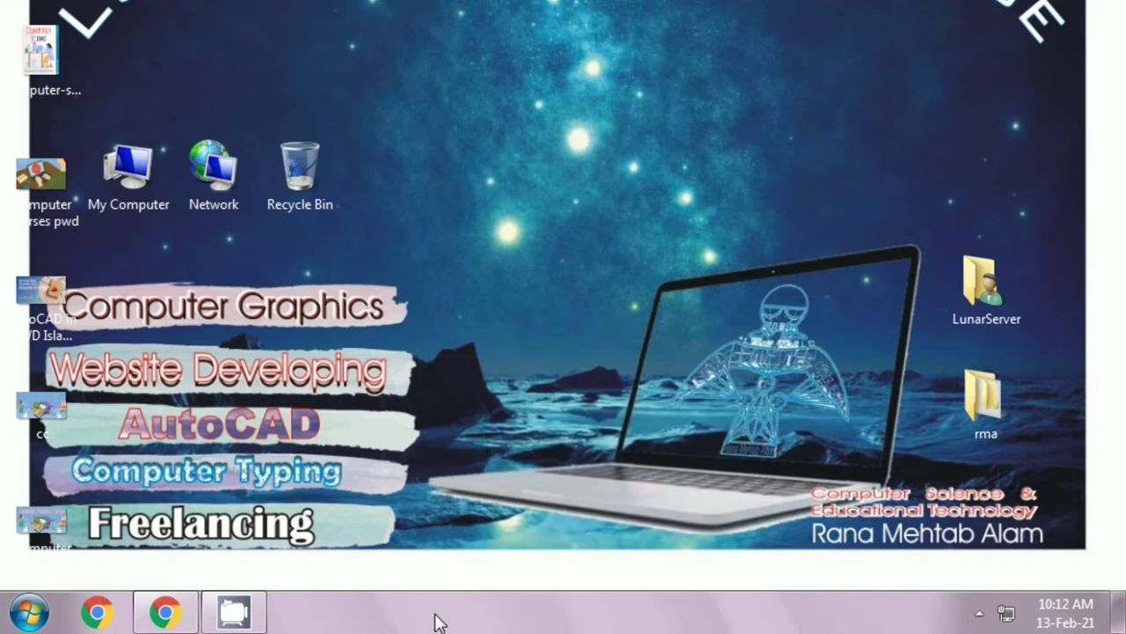
- Lock the taskbar again and check that its lock option is enabled
right_click(508, 621)
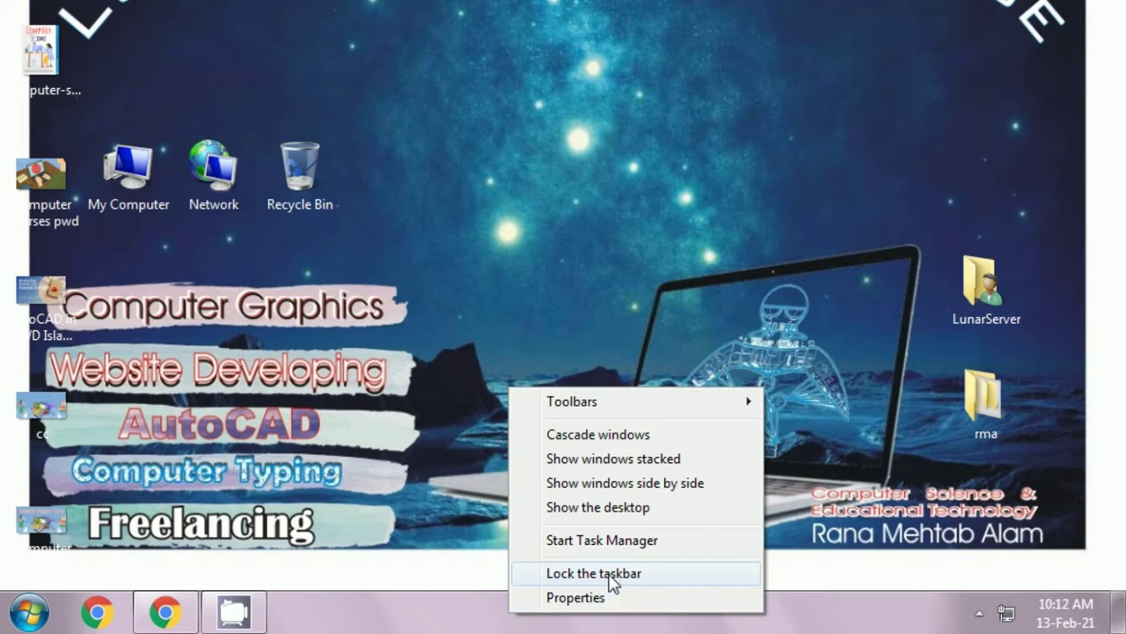
left_click(578, 584)
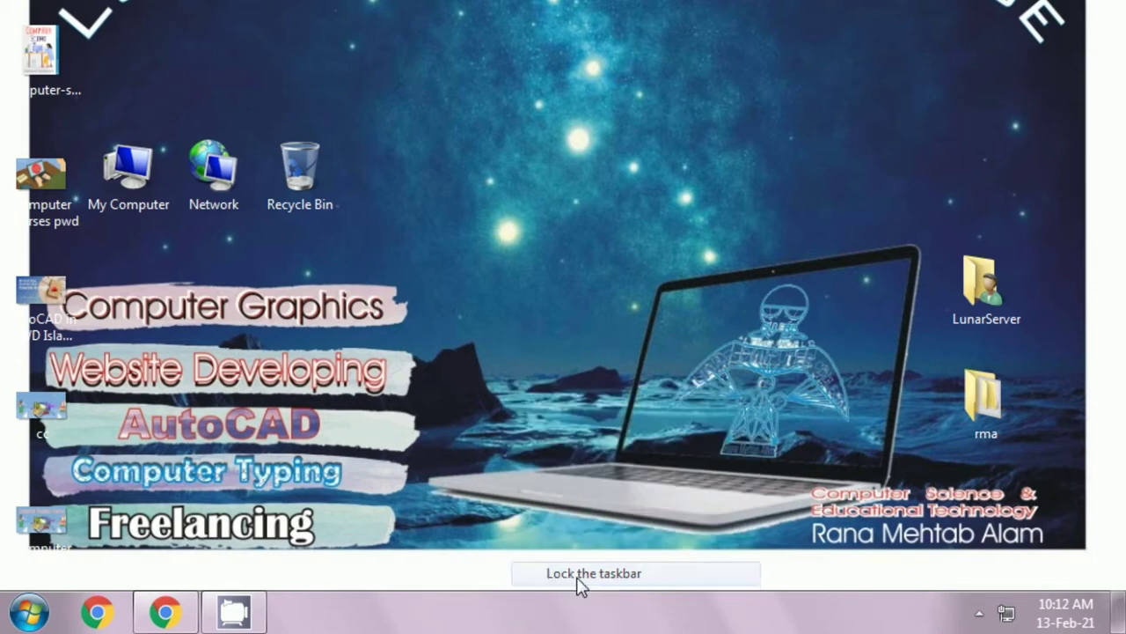
right_click(569, 627)
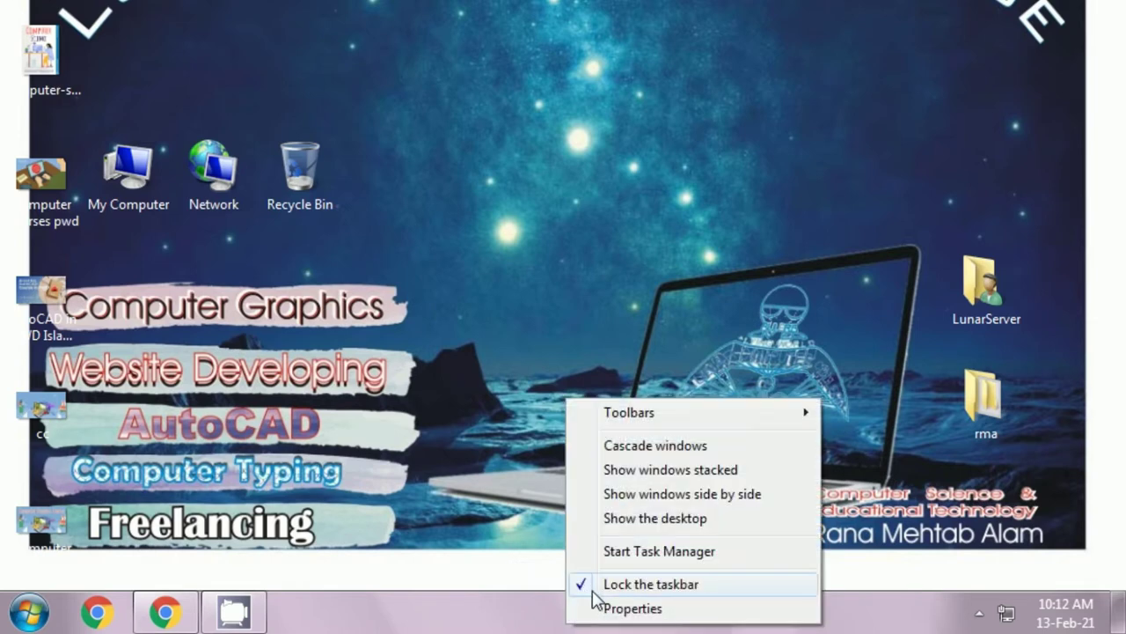
left_click(521, 618)
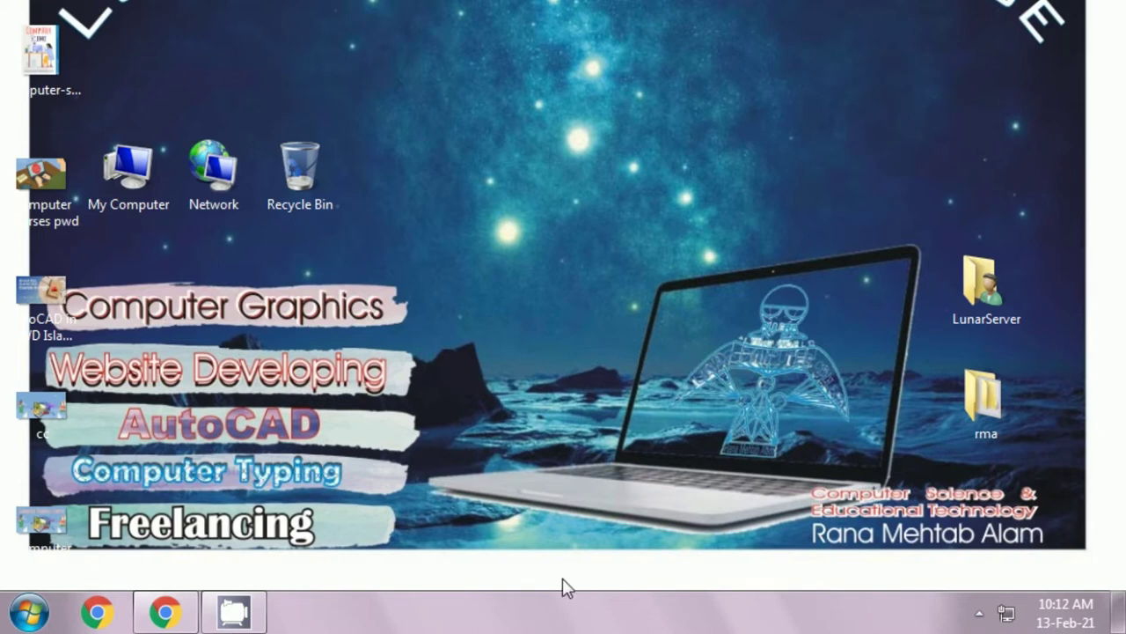
right_click(532, 627)
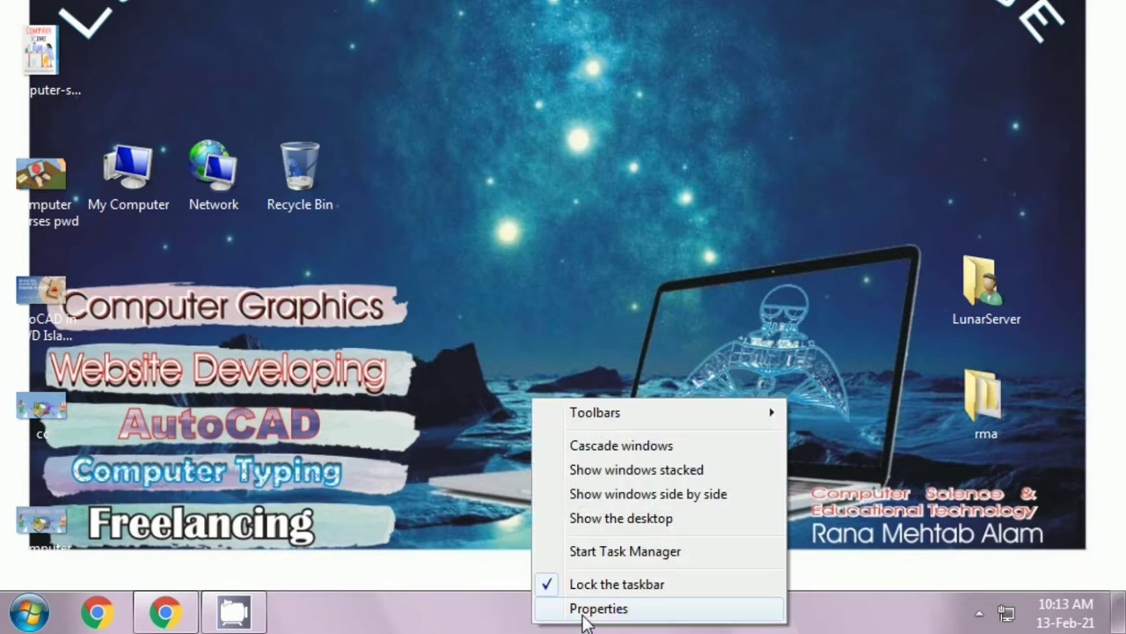
left_click(584, 614)
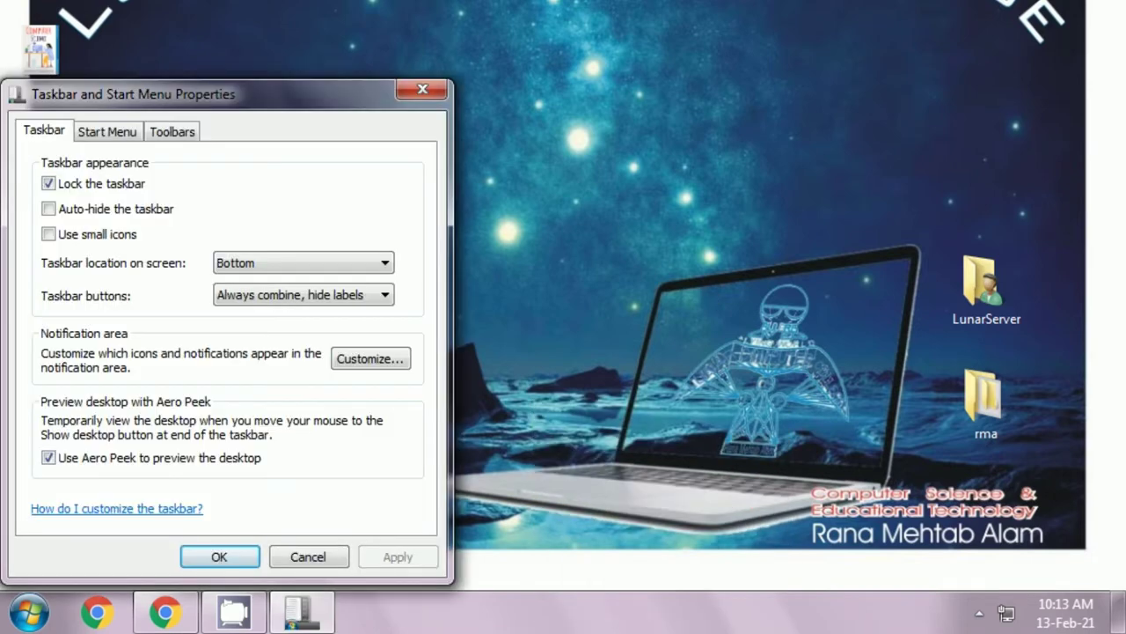
left_click_drag(220, 88, 526, 14)
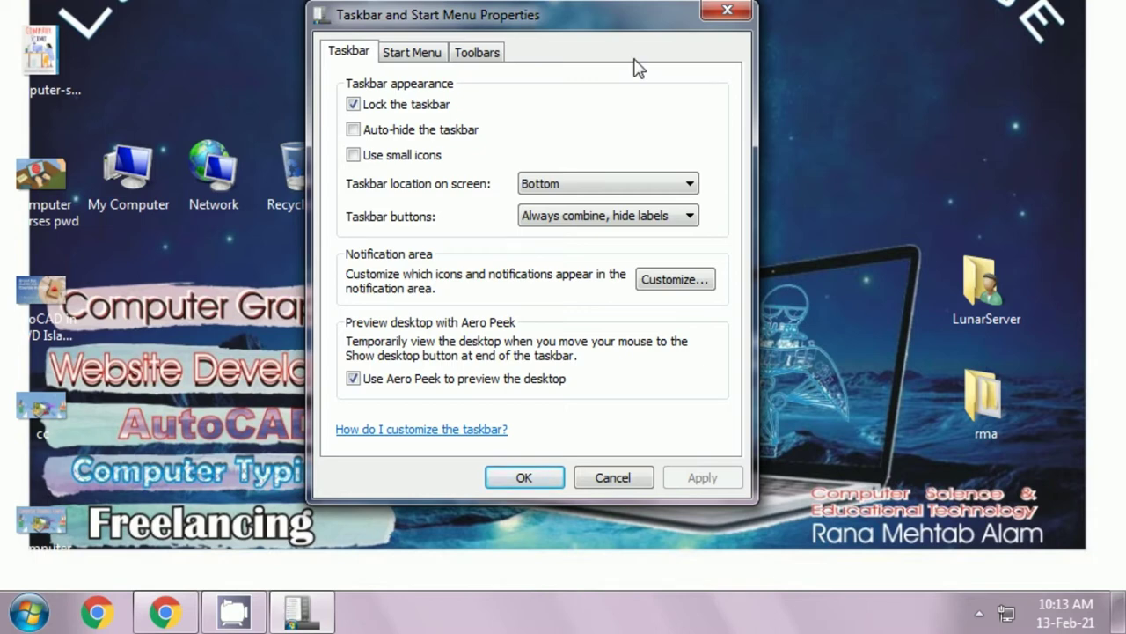
left_click(727, 10)
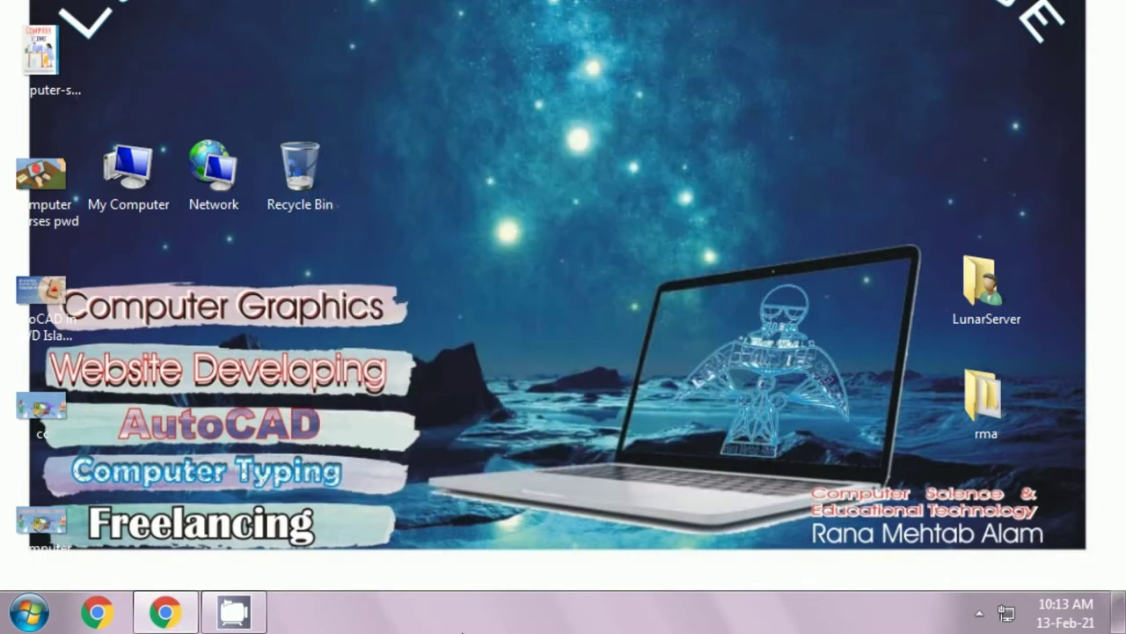
- Open the Taskbar and Start Menu properties, enable auto-hide for the taskbar and confirm the change
right_click(463, 627)
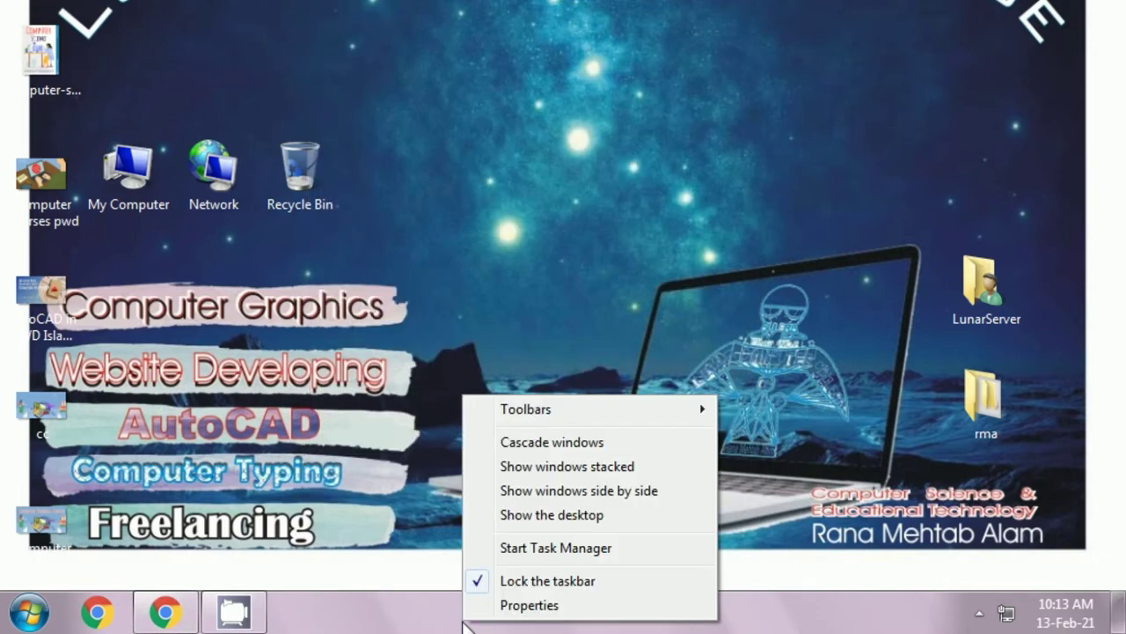
left_click(519, 605)
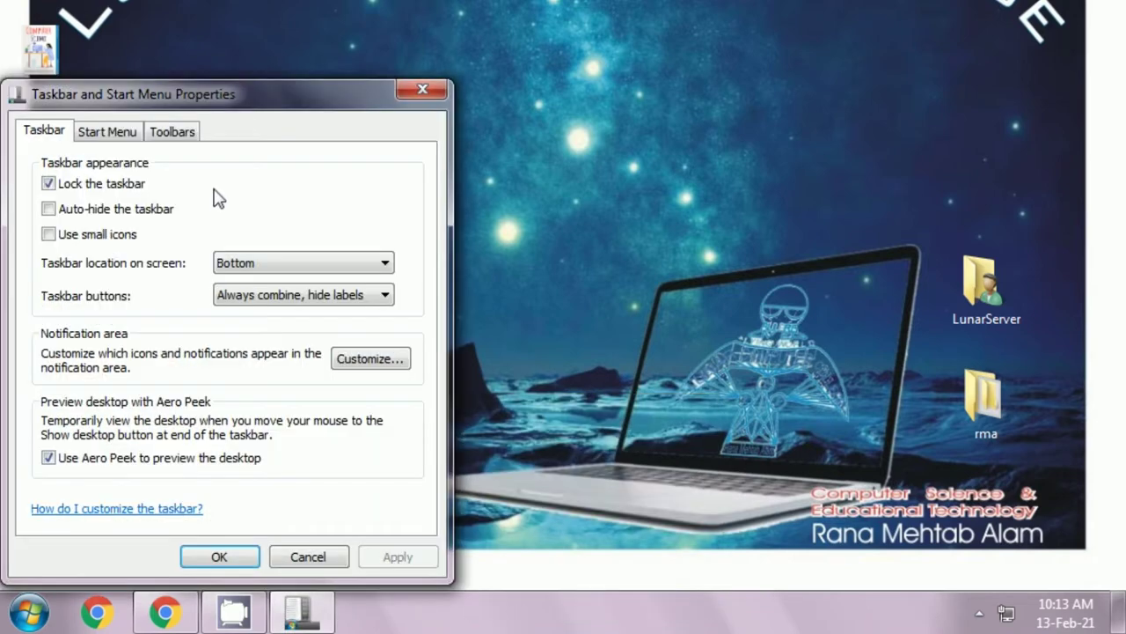
left_click_drag(244, 96, 415, 53)
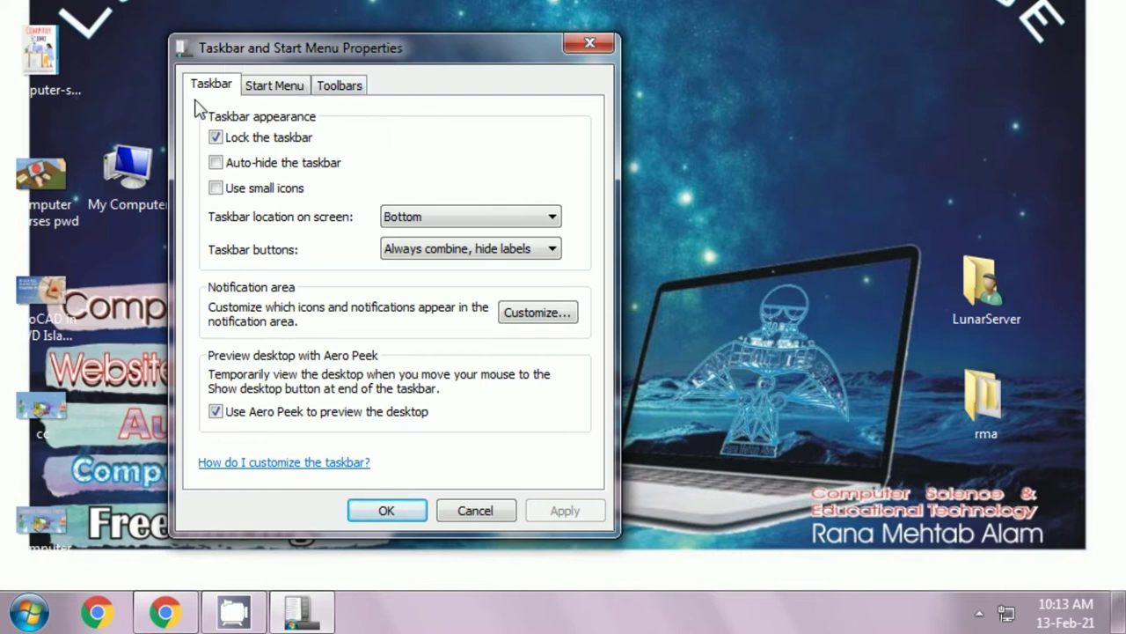
left_click_drag(336, 44, 456, 33)
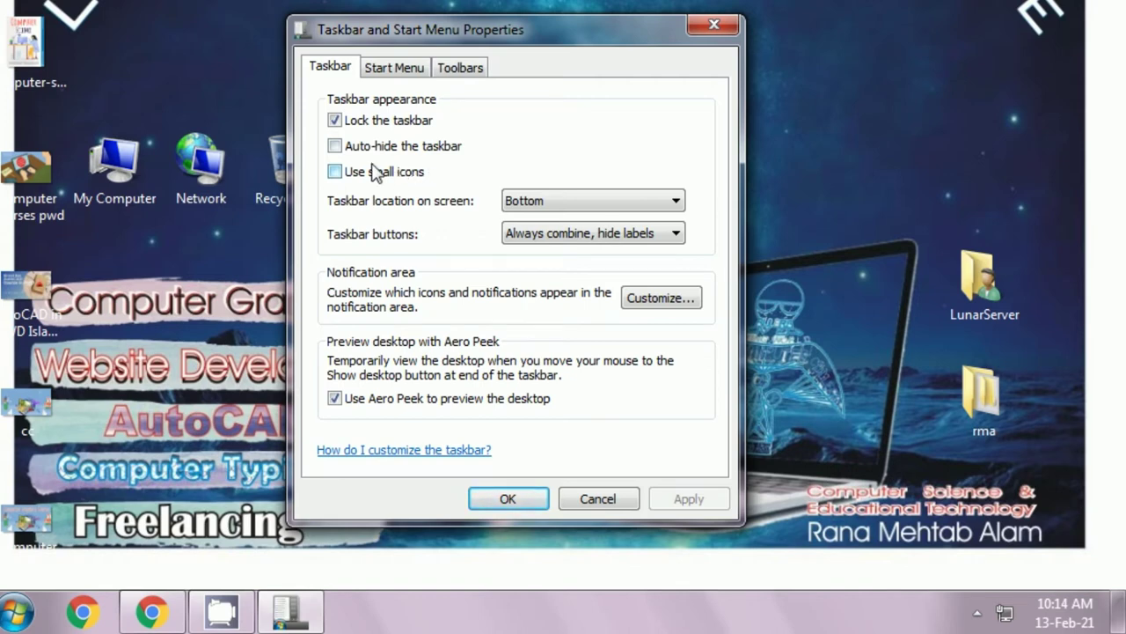
left_click(336, 148)
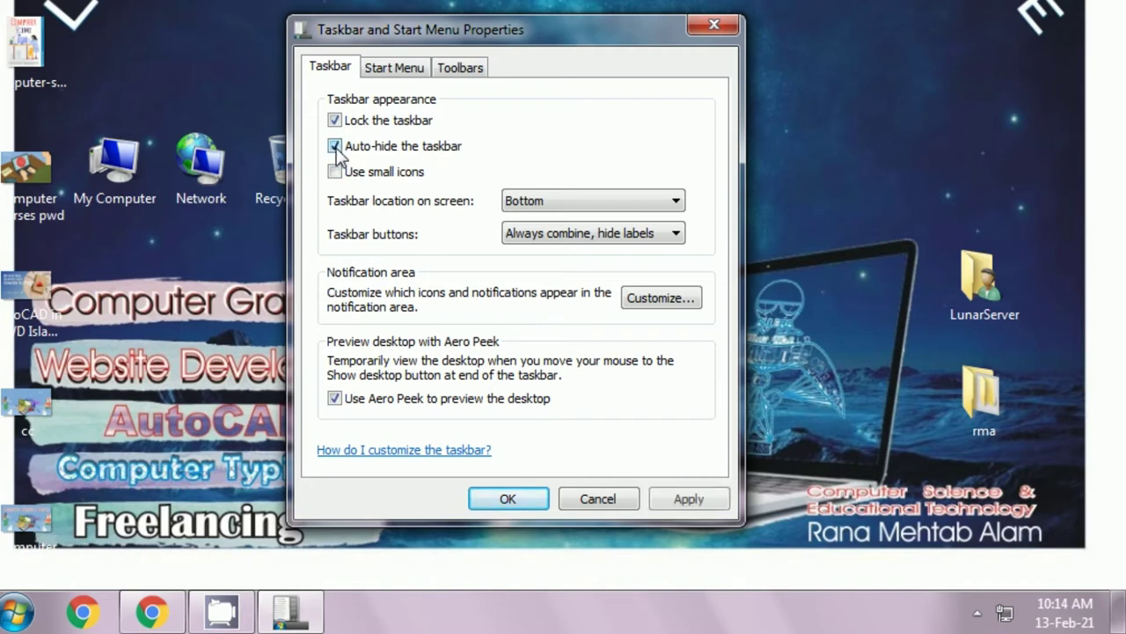
left_click(477, 498)
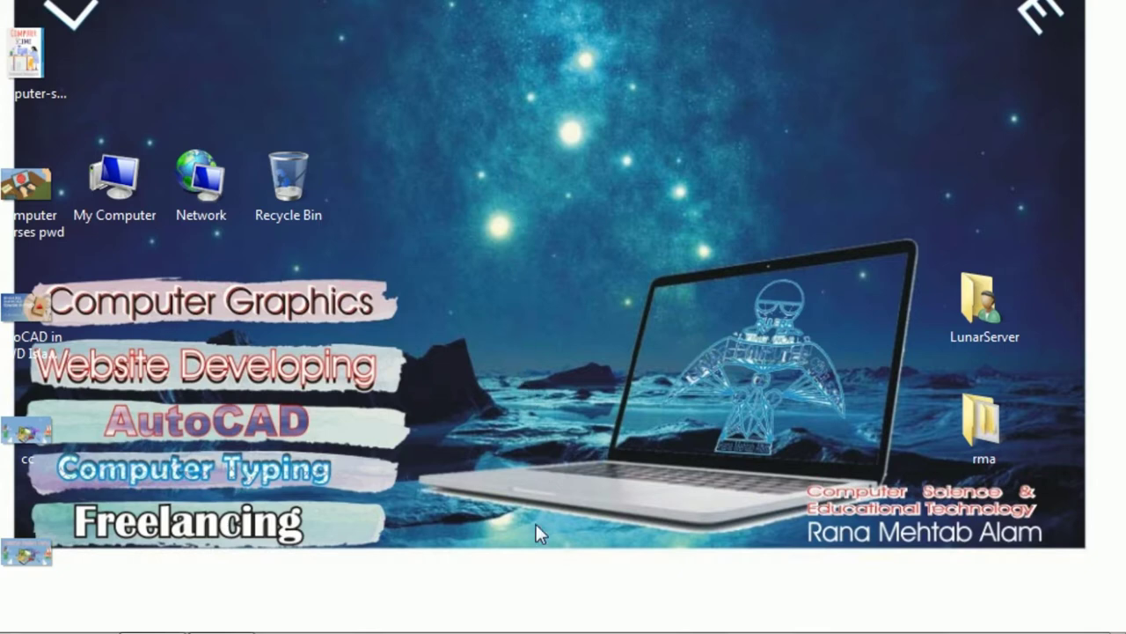
- Reopen the Taskbar and Start Menu properties, disable auto-hide for the taskbar and apply the change
mouse_move(546, 632)
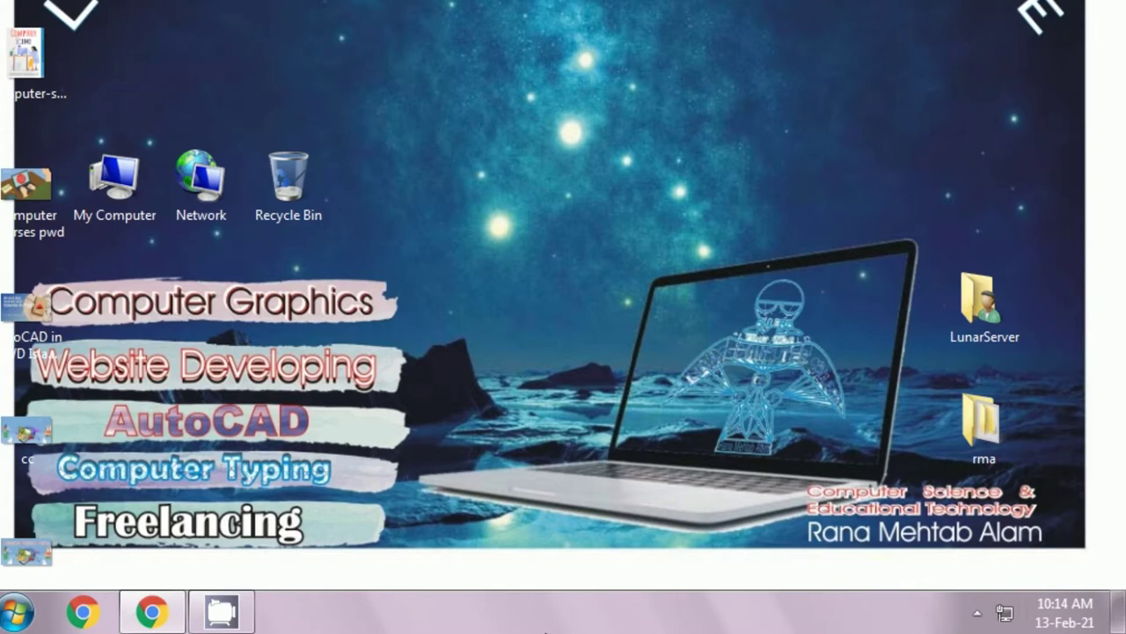
right_click(539, 624)
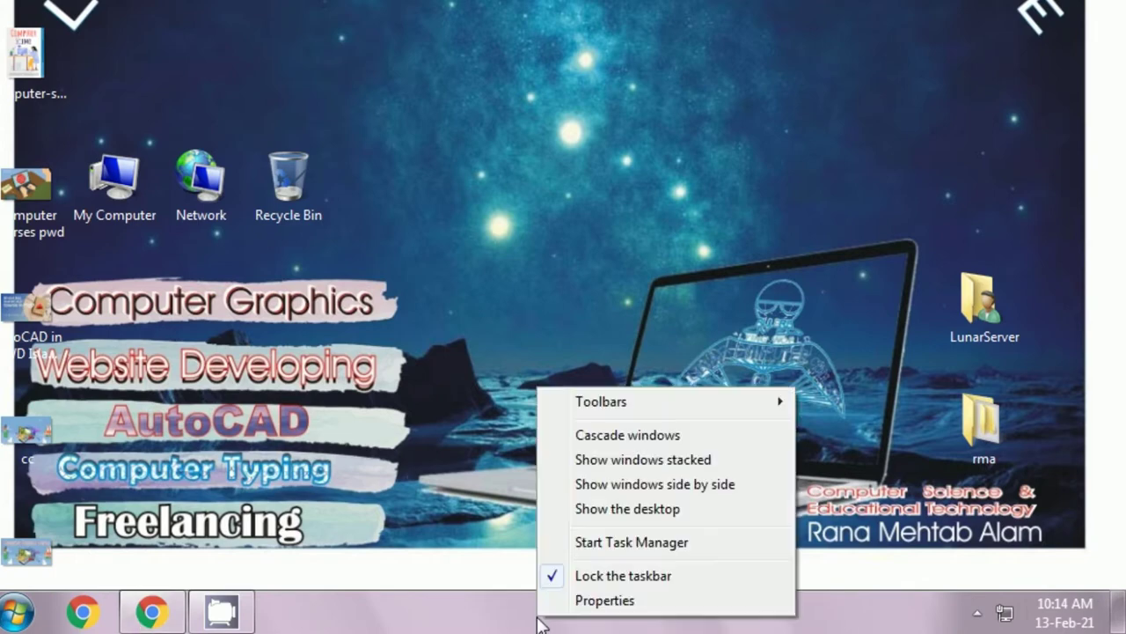
left_click(573, 600)
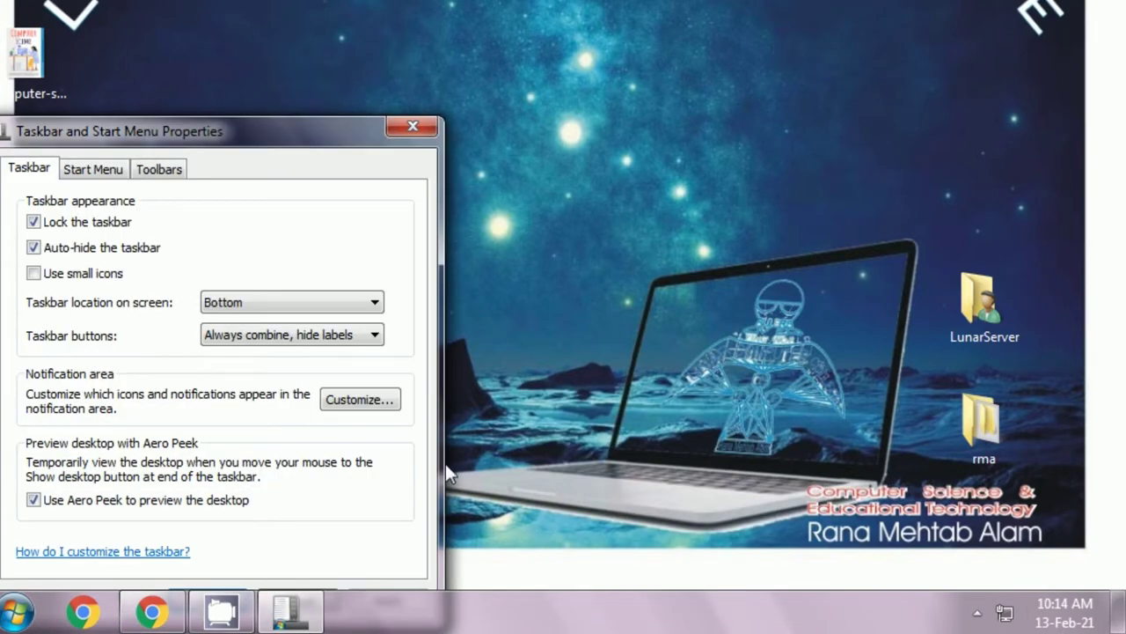
left_click(35, 248)
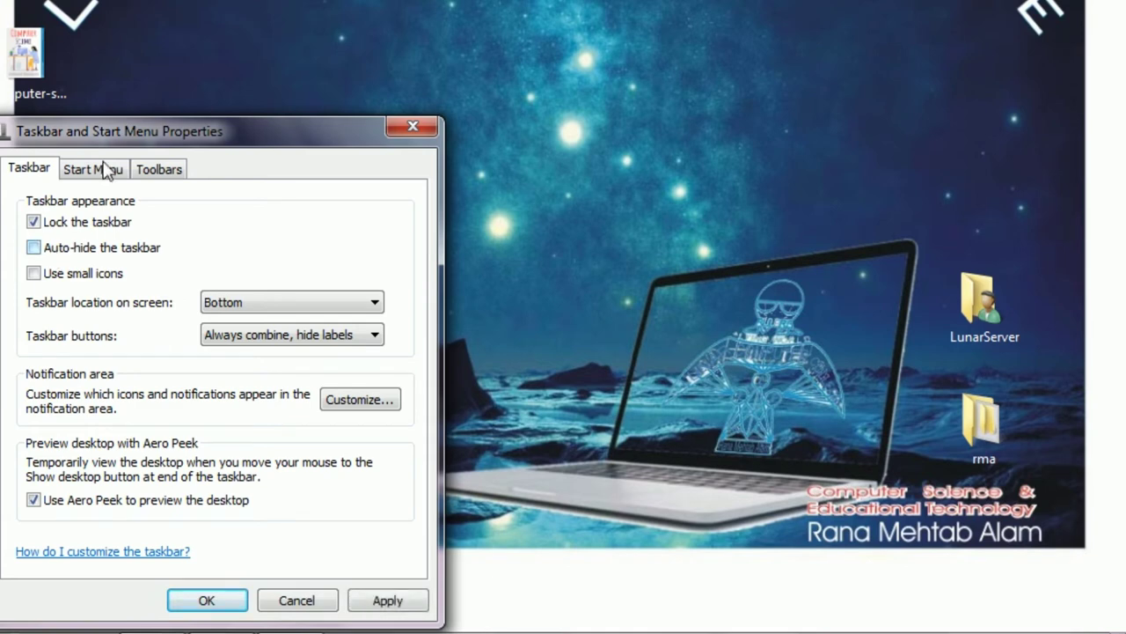
left_click_drag(212, 140, 342, 40)
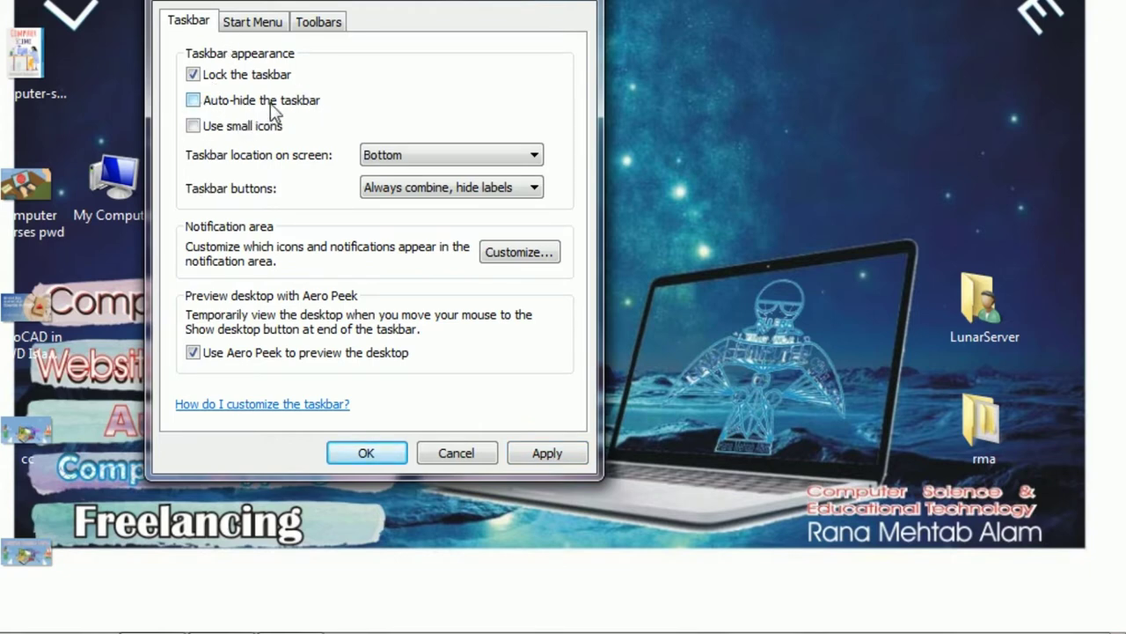
left_click(540, 456)
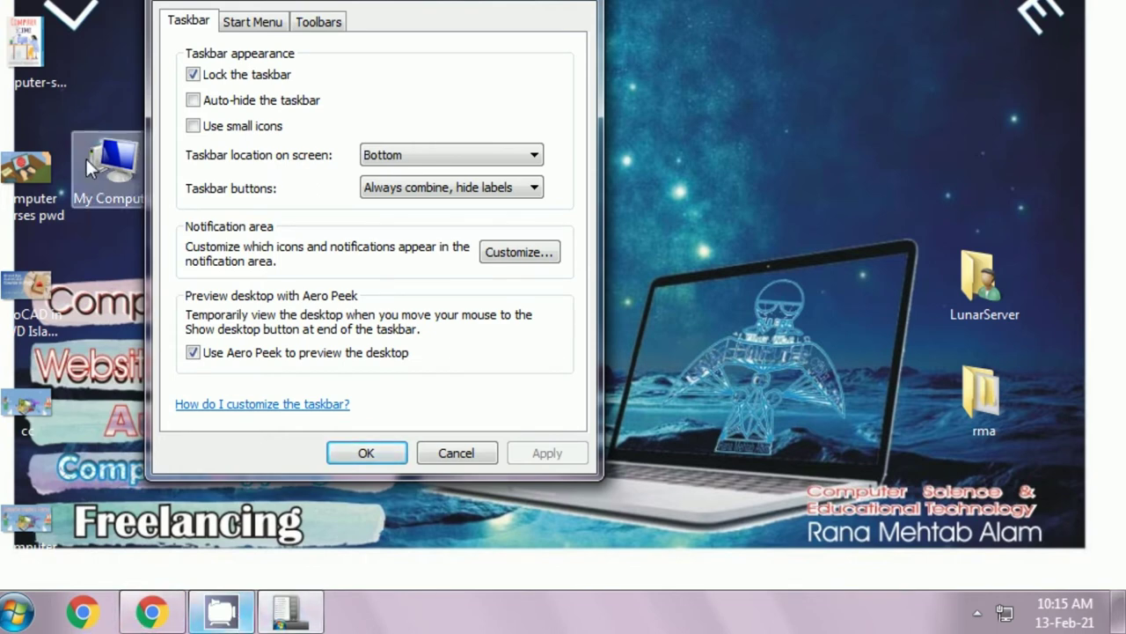
- Apply small icons to the taskbar as a trial and restore the regular icon size
left_click(195, 128)
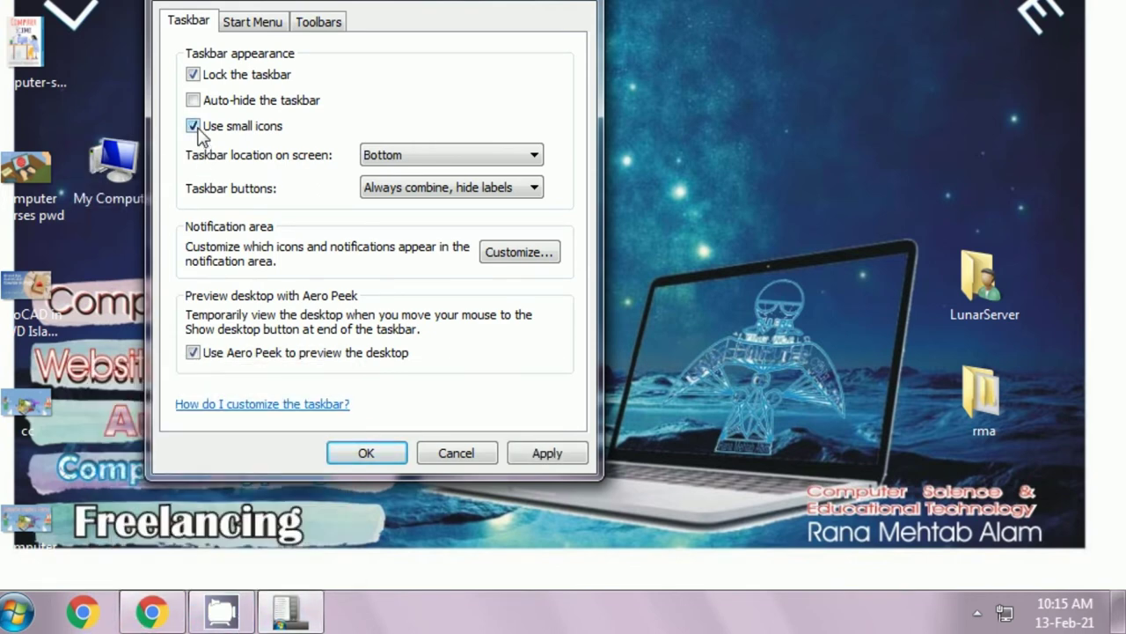
left_click(515, 453)
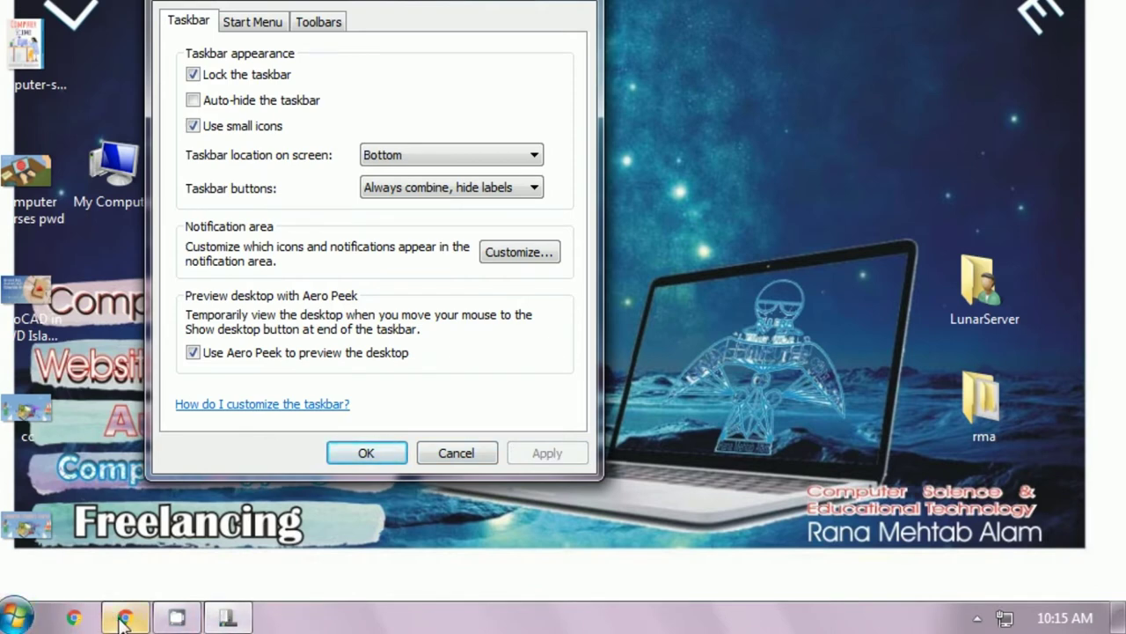
mouse_move(125, 616)
left_click(194, 126)
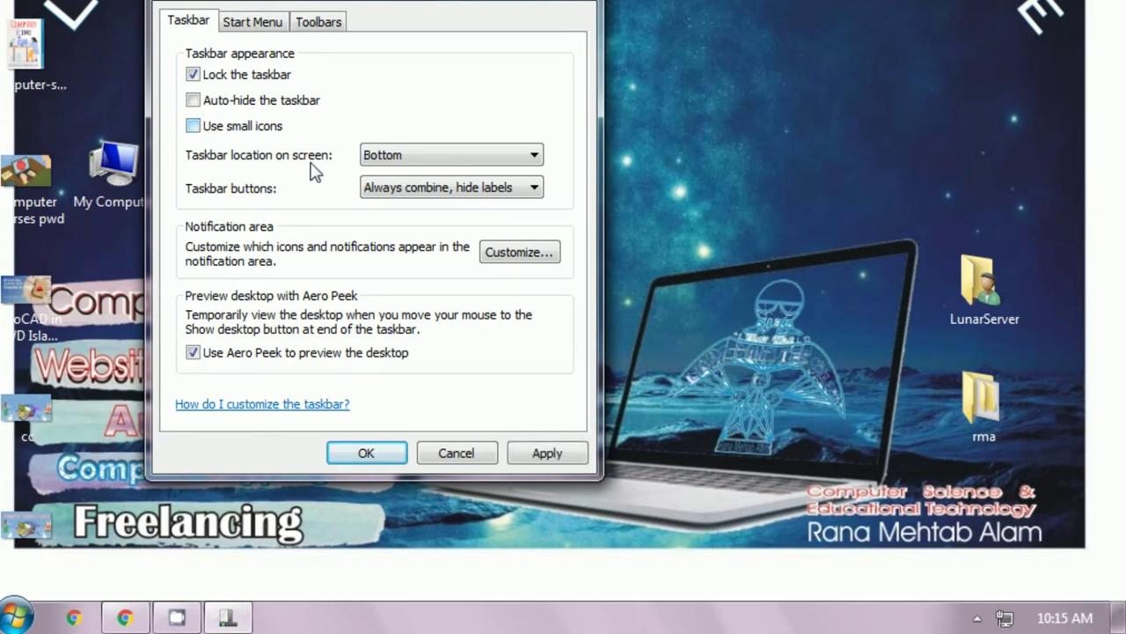
left_click(547, 454)
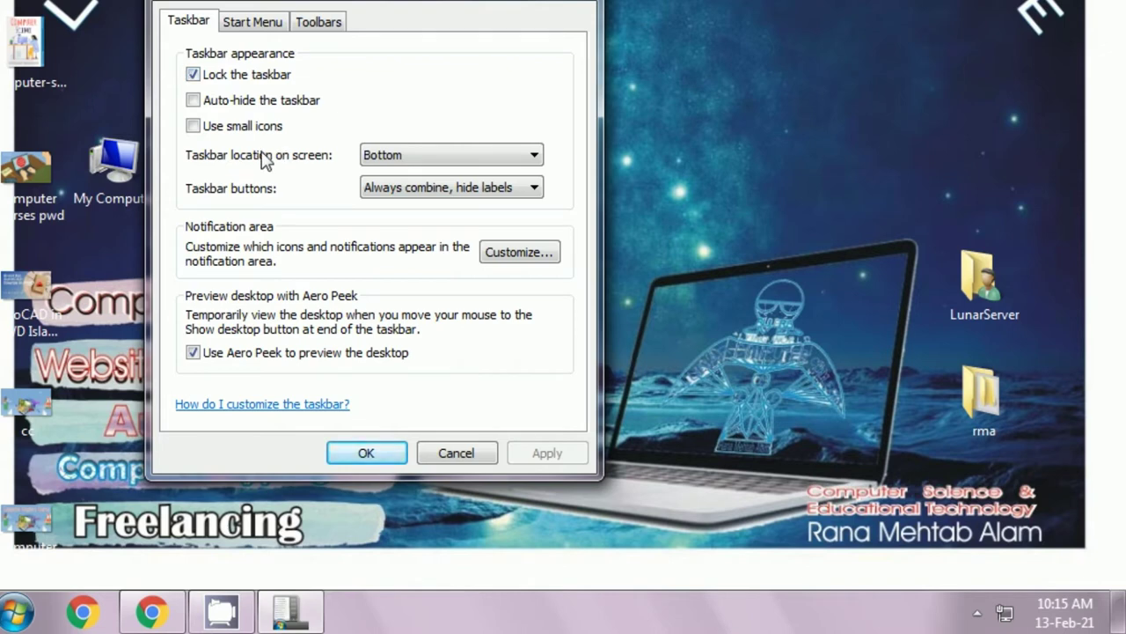
- Set the taskbar location on screen to Left and apply it
left_click(515, 156)
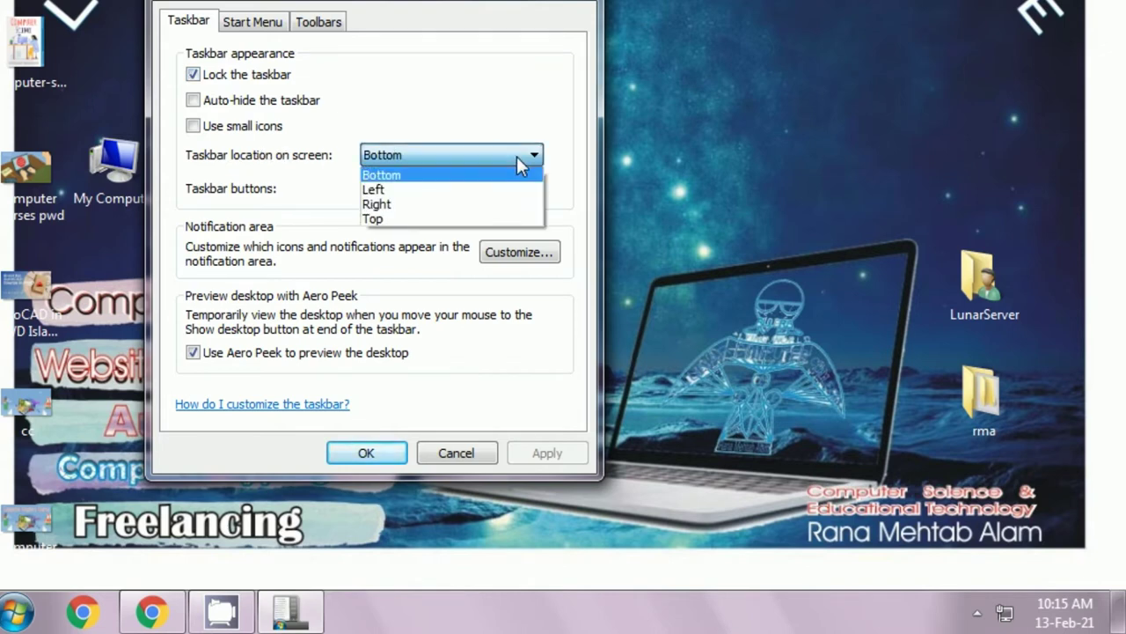
left_click(379, 189)
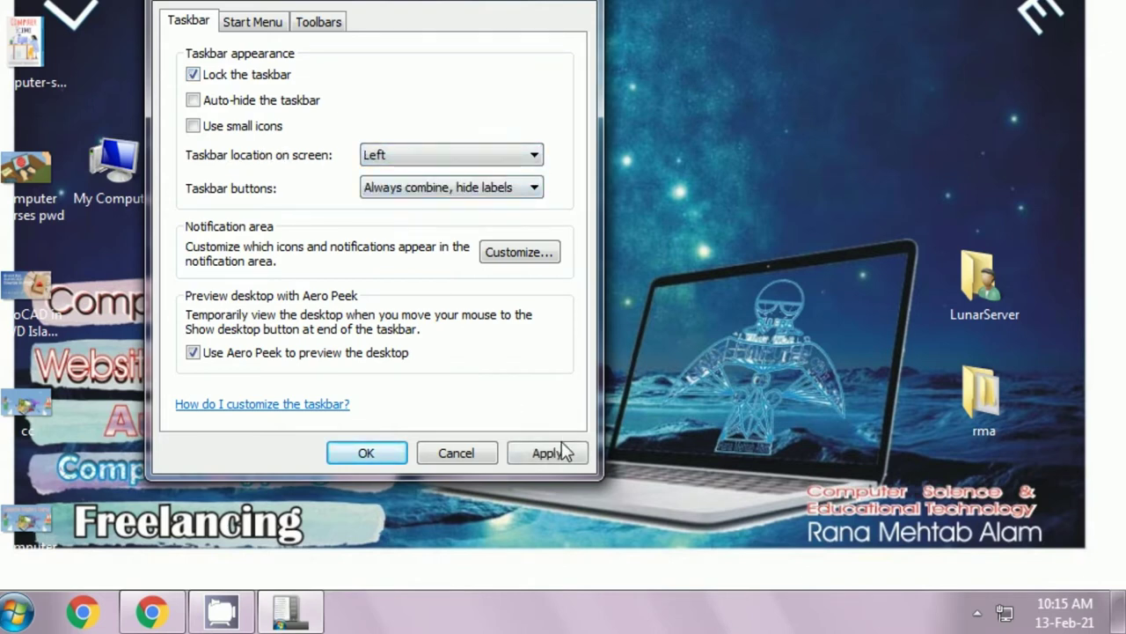
left_click(561, 449)
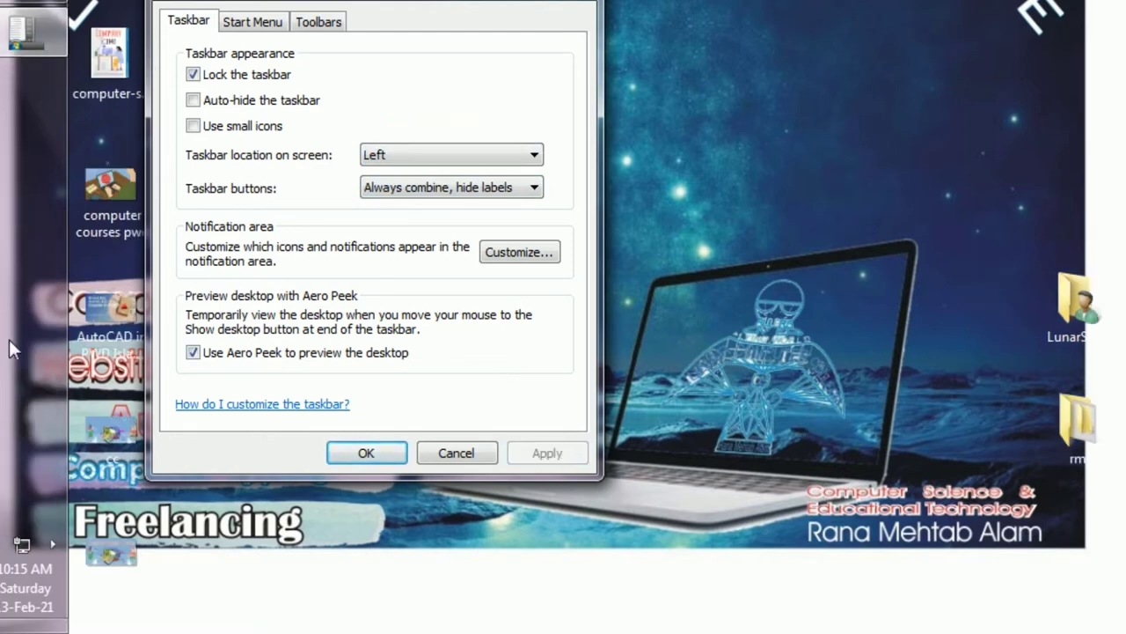
- Change the taskbar location on screen to Right and apply it
left_click(534, 155)
left_click(376, 205)
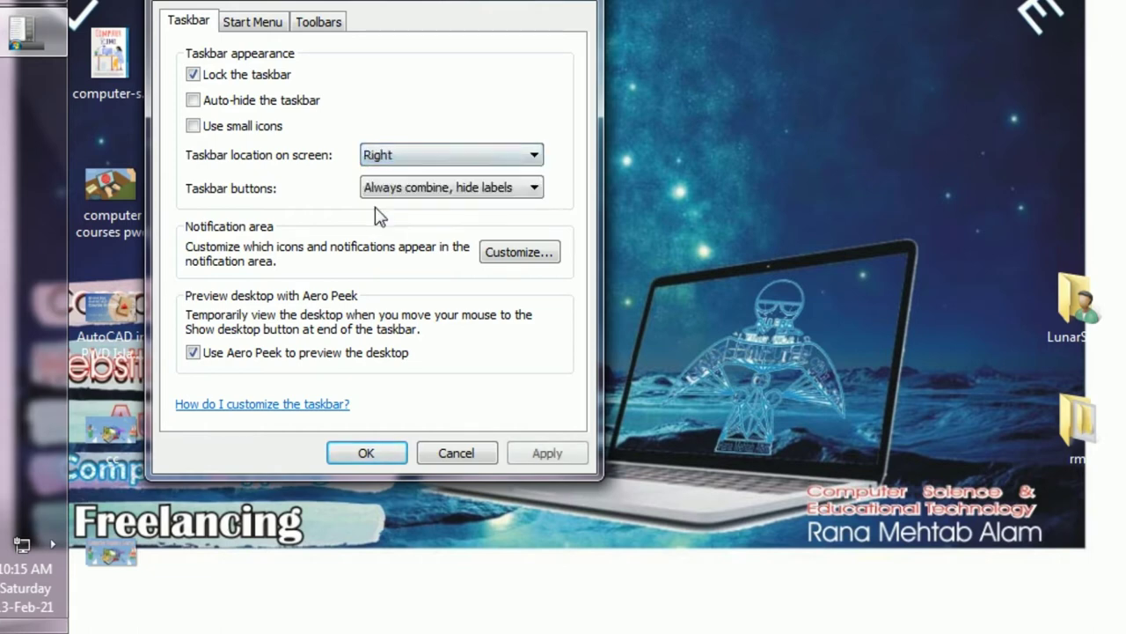
left_click(540, 453)
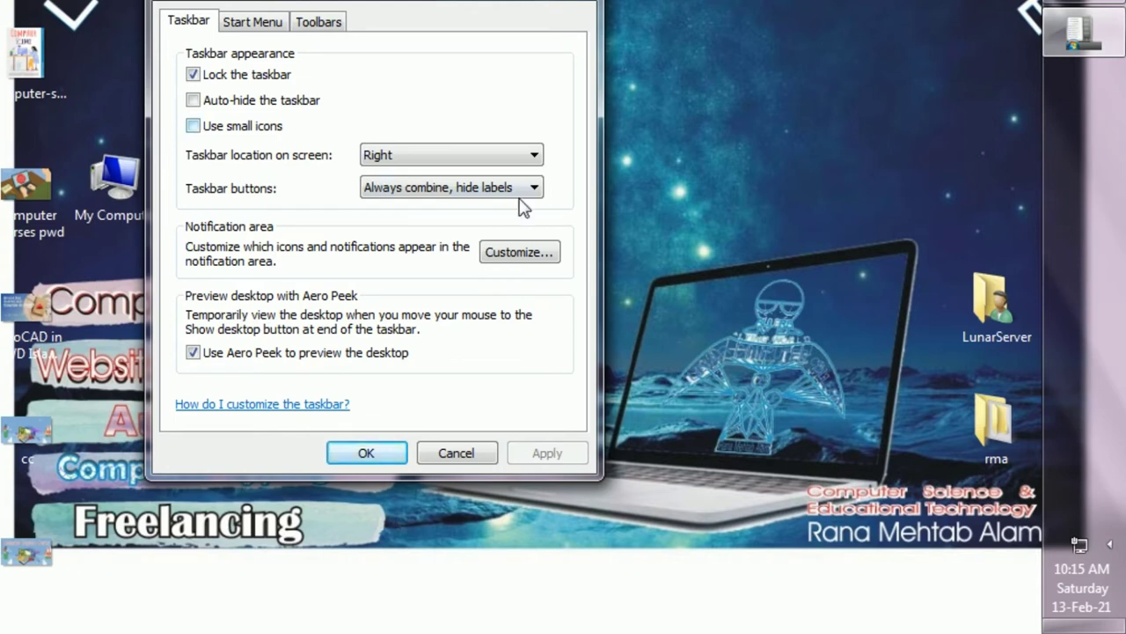
- Return the taskbar location on screen to Bottom and apply it
left_click(533, 156)
left_click(379, 176)
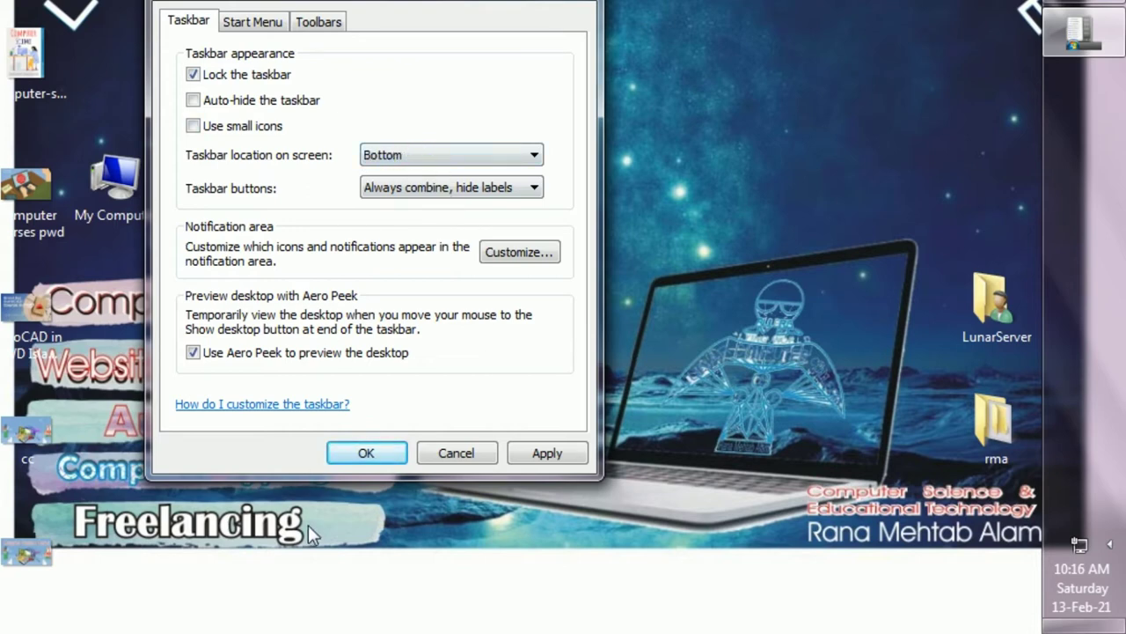
left_click(540, 453)
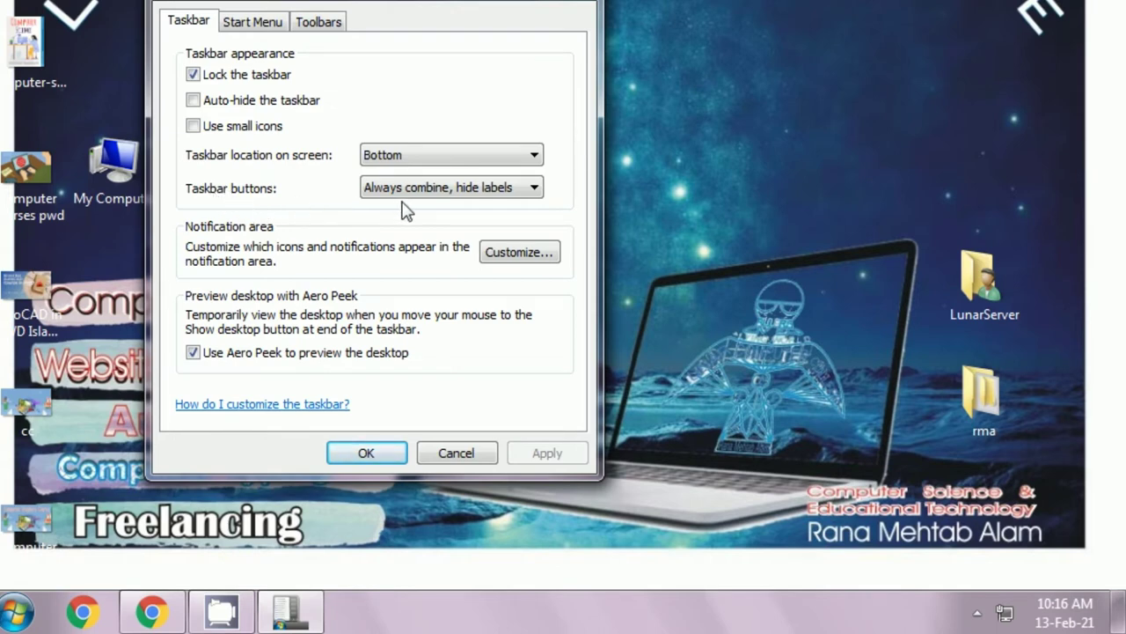
- Examine the available taskbar buttons options and compare them with the open program buttons on the taskbar
left_click(534, 196)
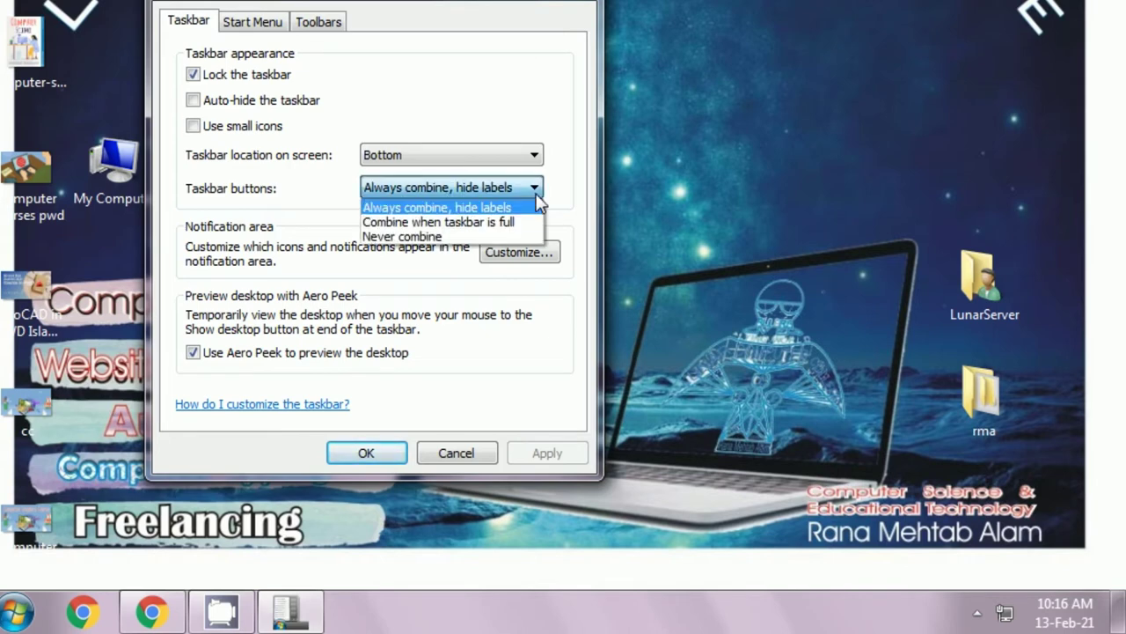
left_click(536, 194)
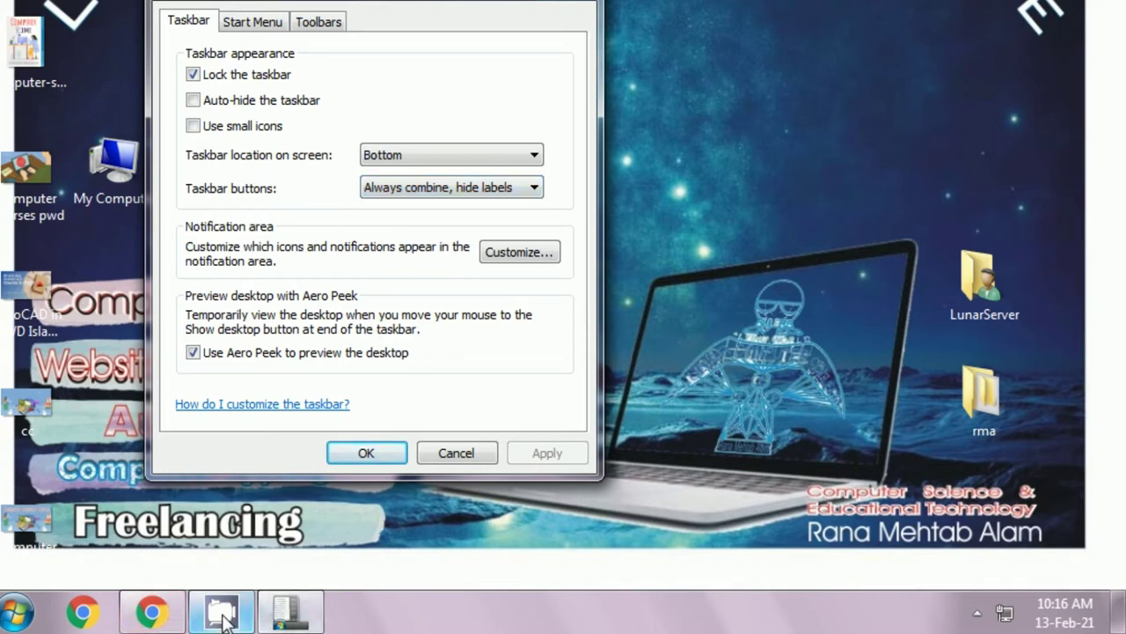
mouse_move(224, 620)
mouse_move(282, 618)
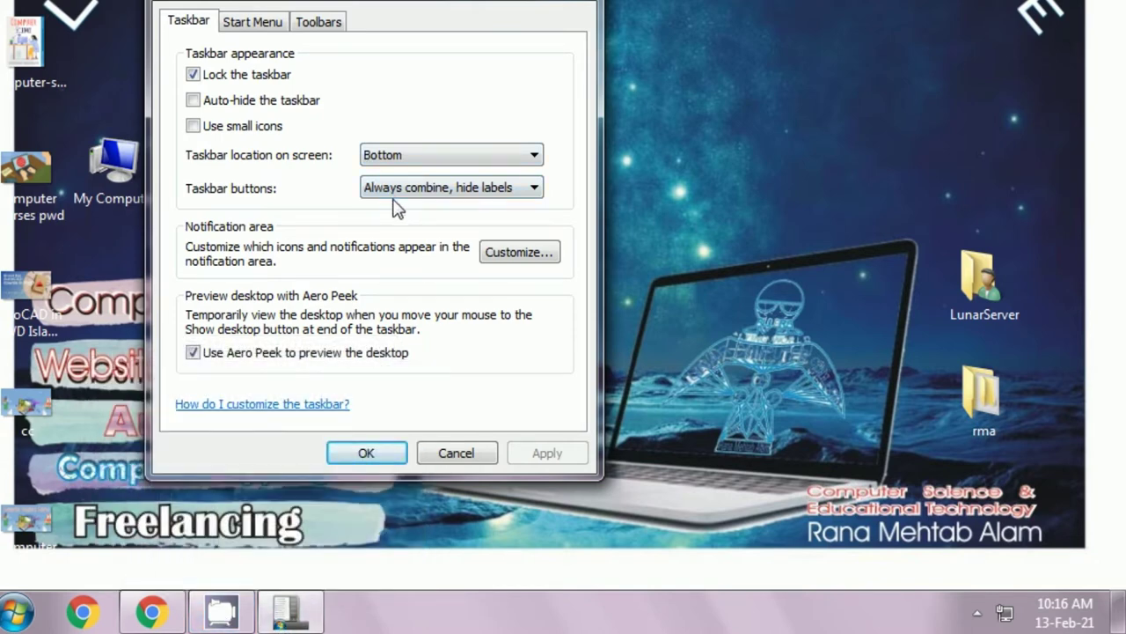
- Try Combine when taskbar is full for the taskbar buttons and restore Always combine, hide labels
scroll(475, 198, "down", 1)
left_click(475, 198)
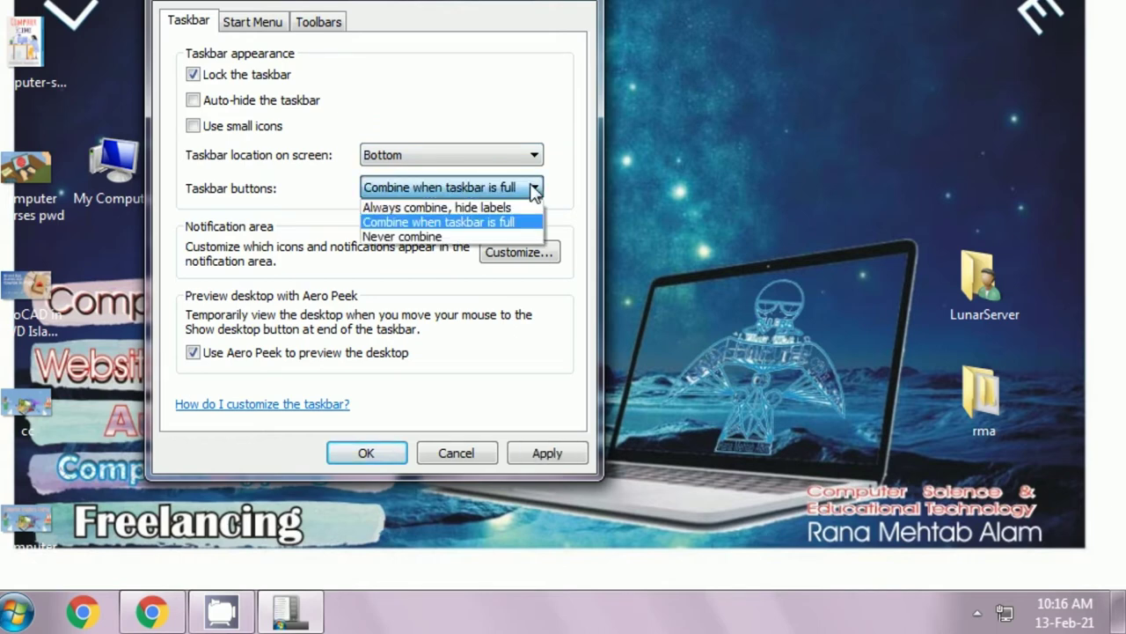
left_click(454, 208)
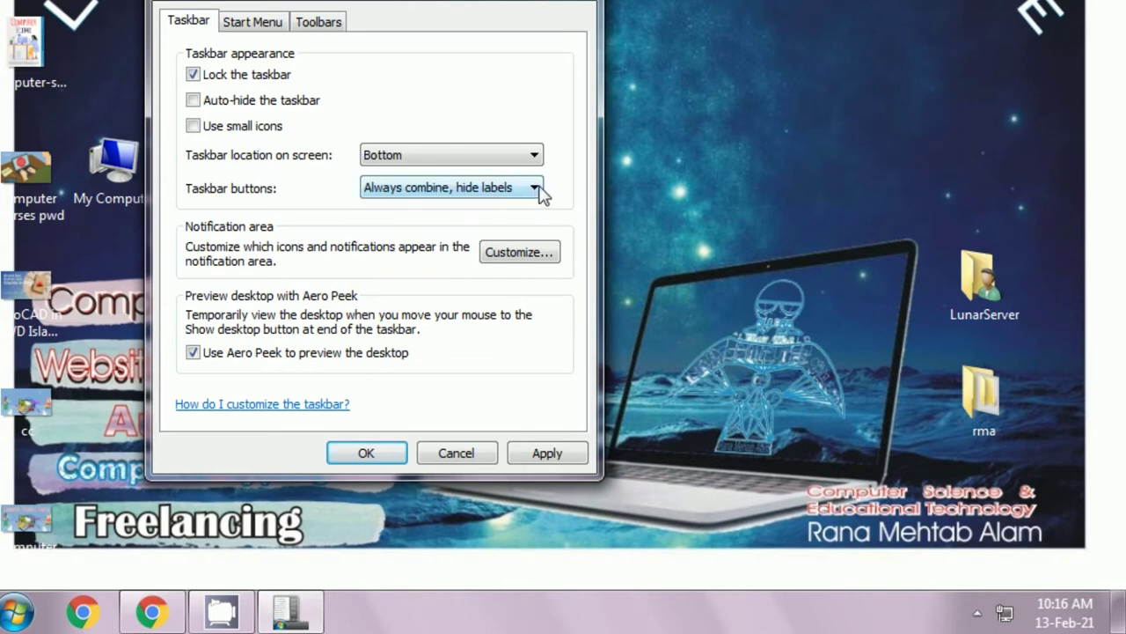
left_click(535, 189)
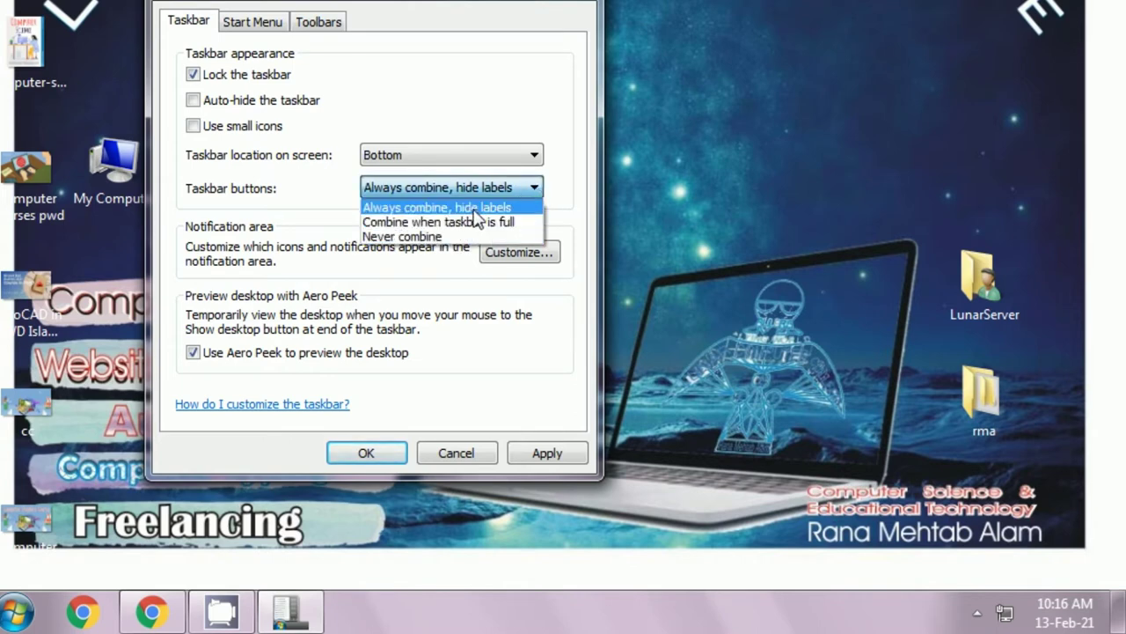
left_click(474, 187)
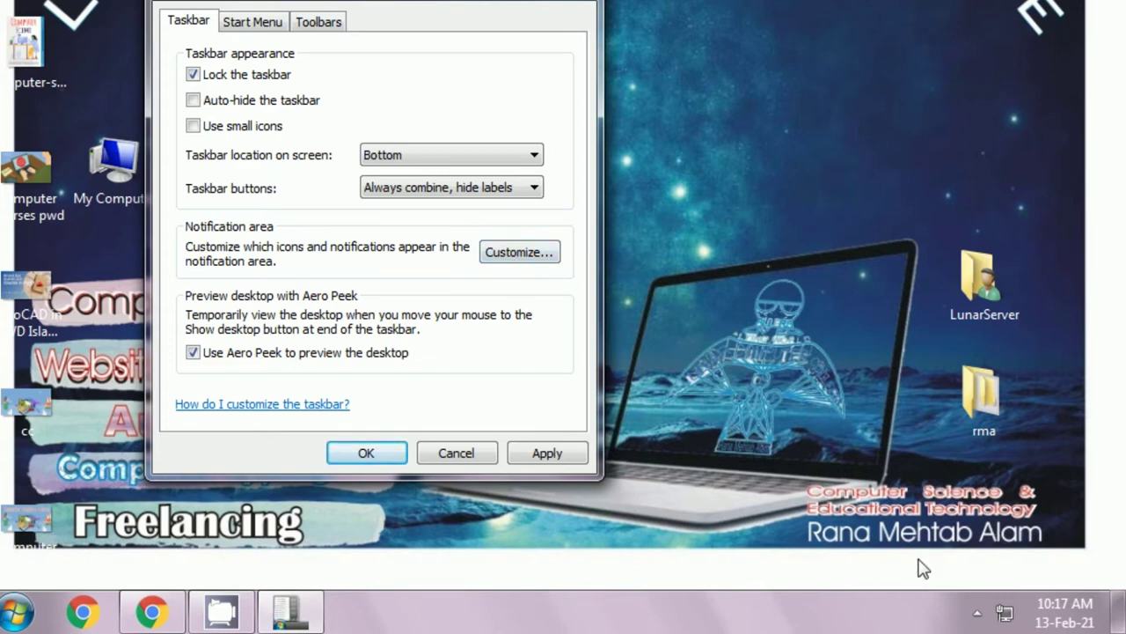
- Examine the notification area, including the Show desktop button, clock, network icon and hidden icons
left_click_drag(950, 561, 1119, 622)
mouse_move(1120, 621)
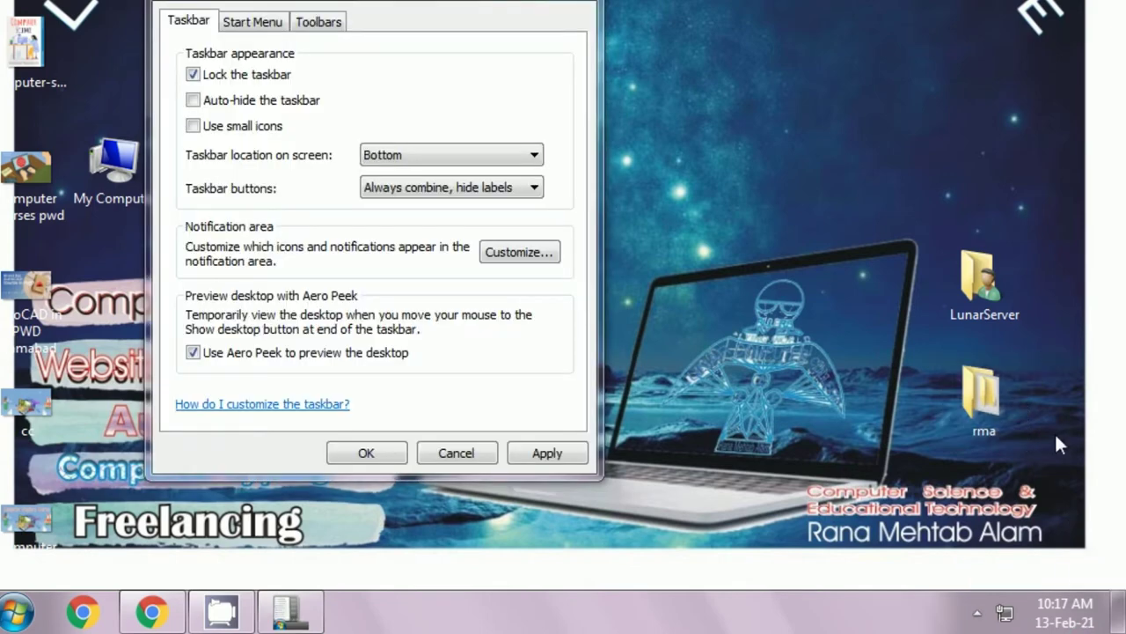
mouse_move(1082, 607)
mouse_move(1008, 620)
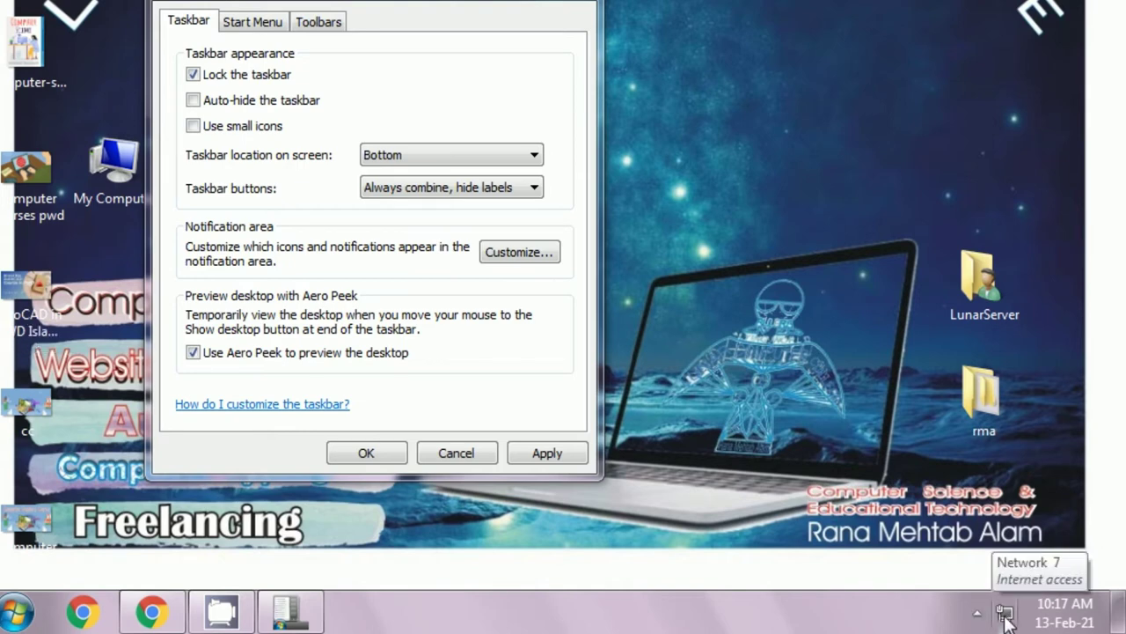
left_click(976, 619)
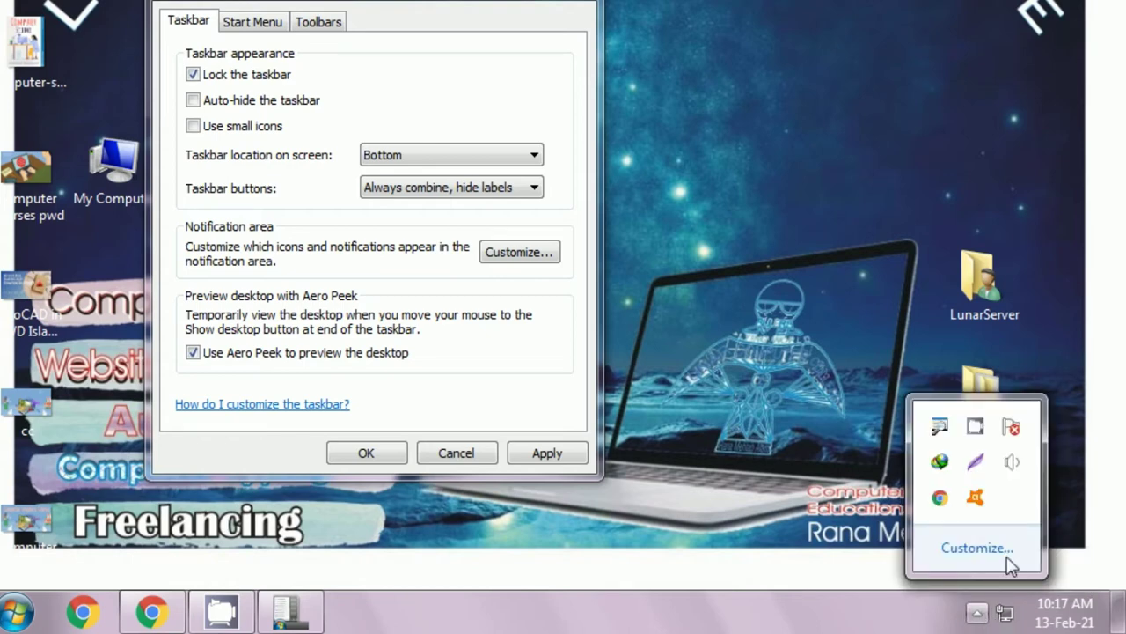
mouse_move(1012, 466)
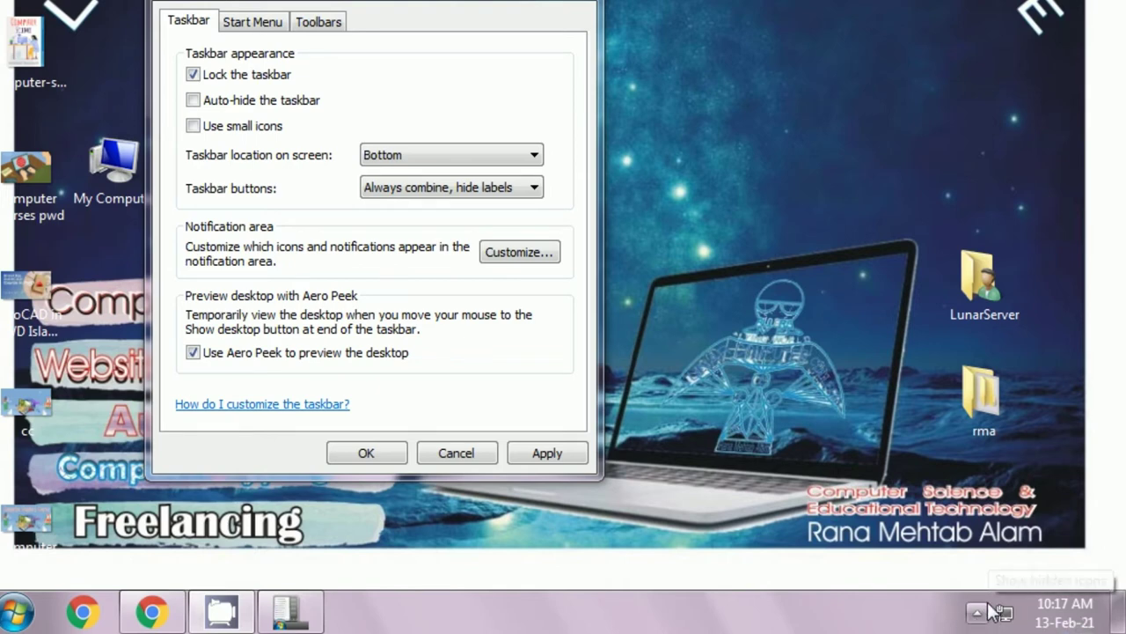
left_click(984, 613)
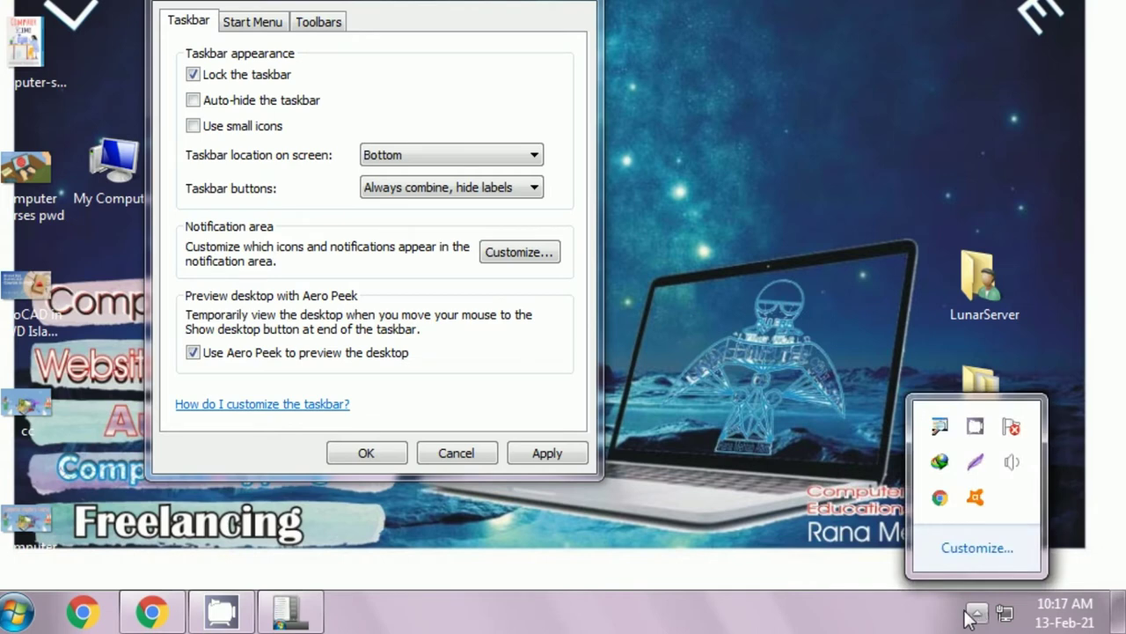
left_click(781, 622)
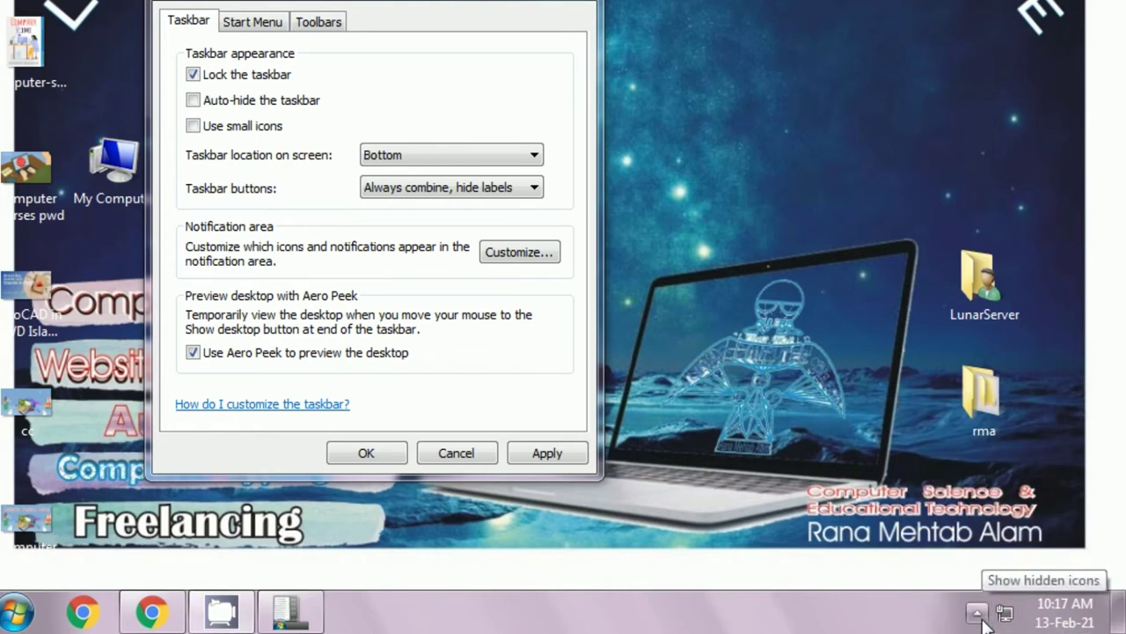
- Customize the notification area by setting the Volume icon's behavior to Show icon and notifications
left_click(517, 254)
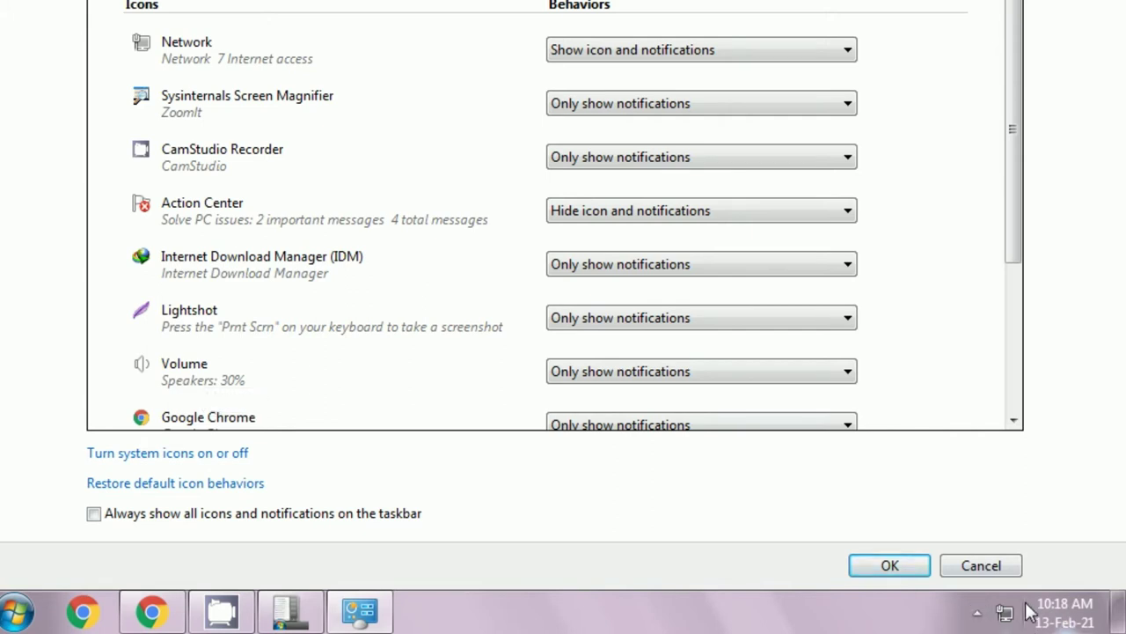
left_click(848, 374)
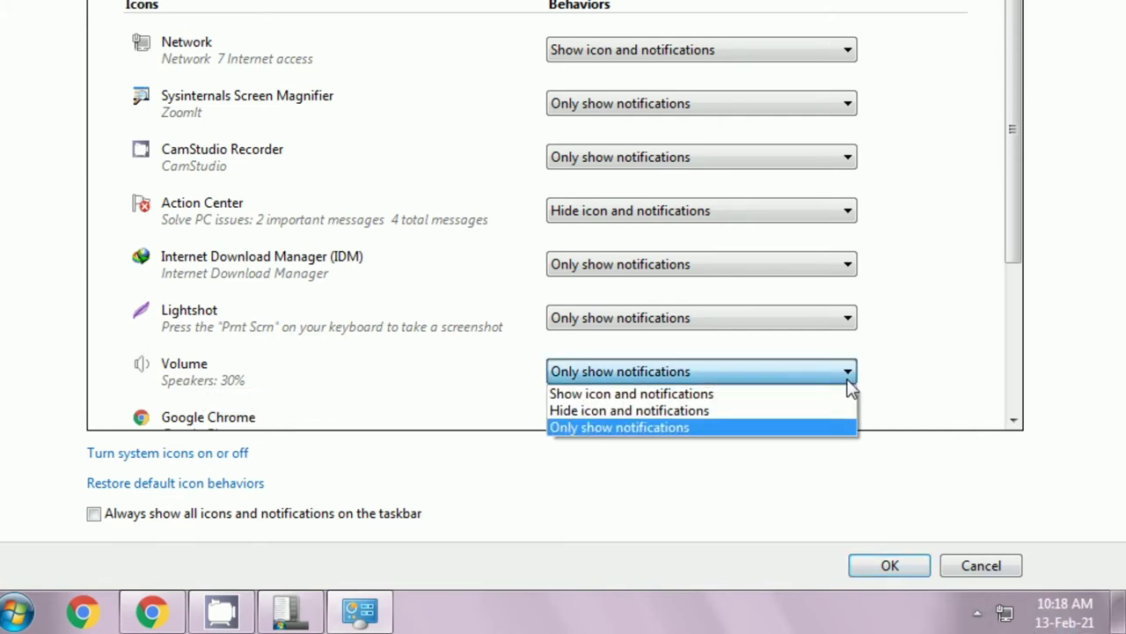
left_click(671, 393)
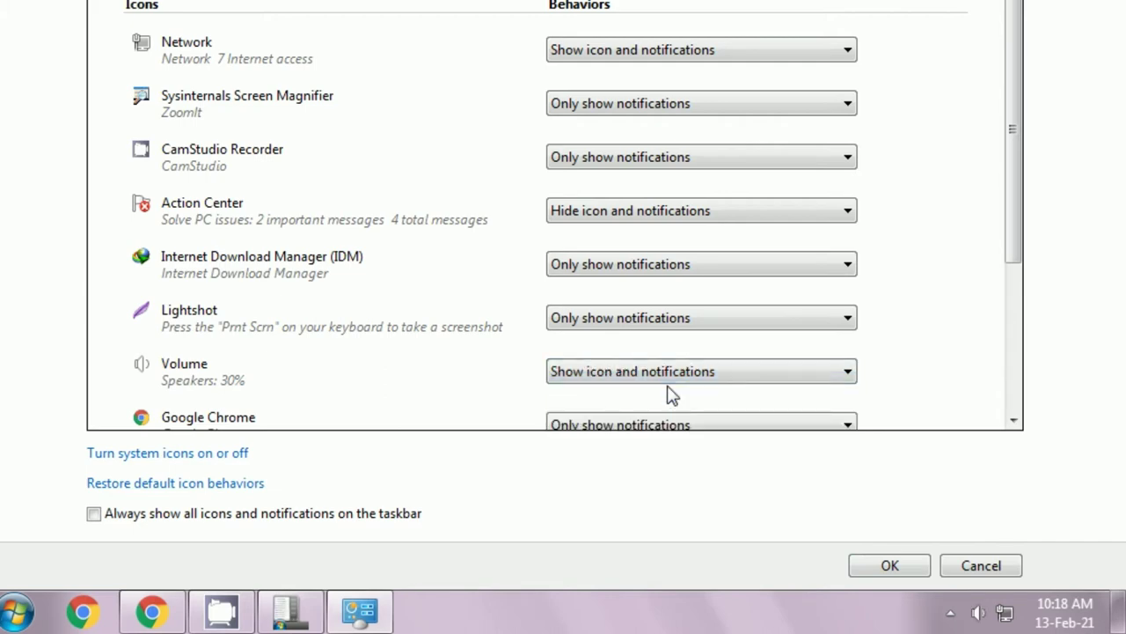
left_click(889, 564)
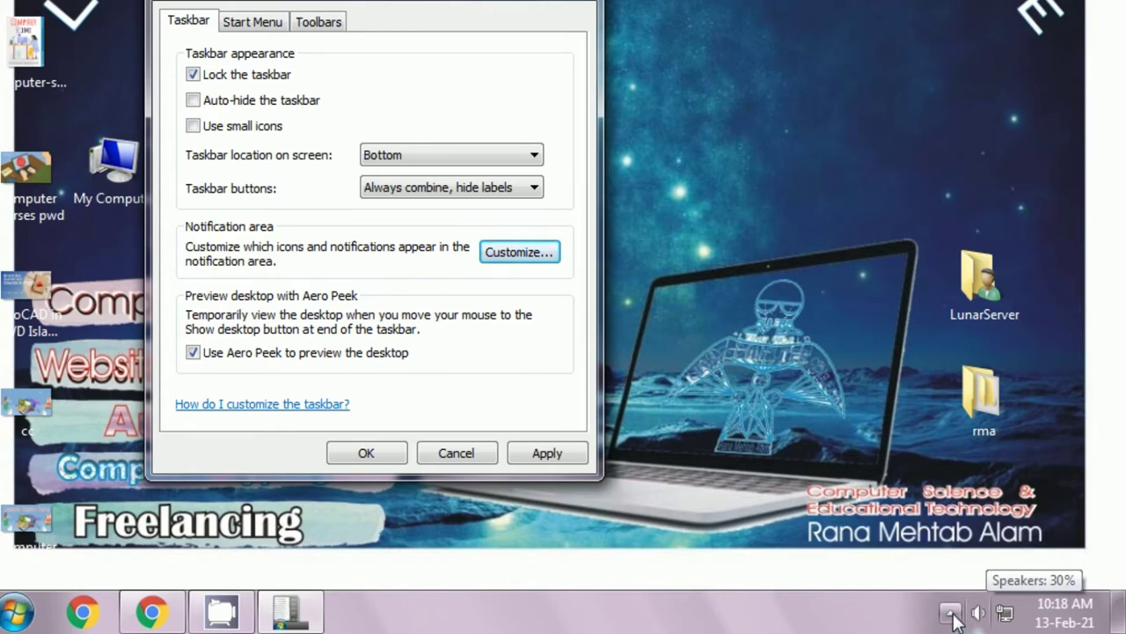
- Set the Volume icon's behavior back to Only show notifications and close the taskbar properties with the settings accepted
left_click(950, 613)
left_click(940, 560)
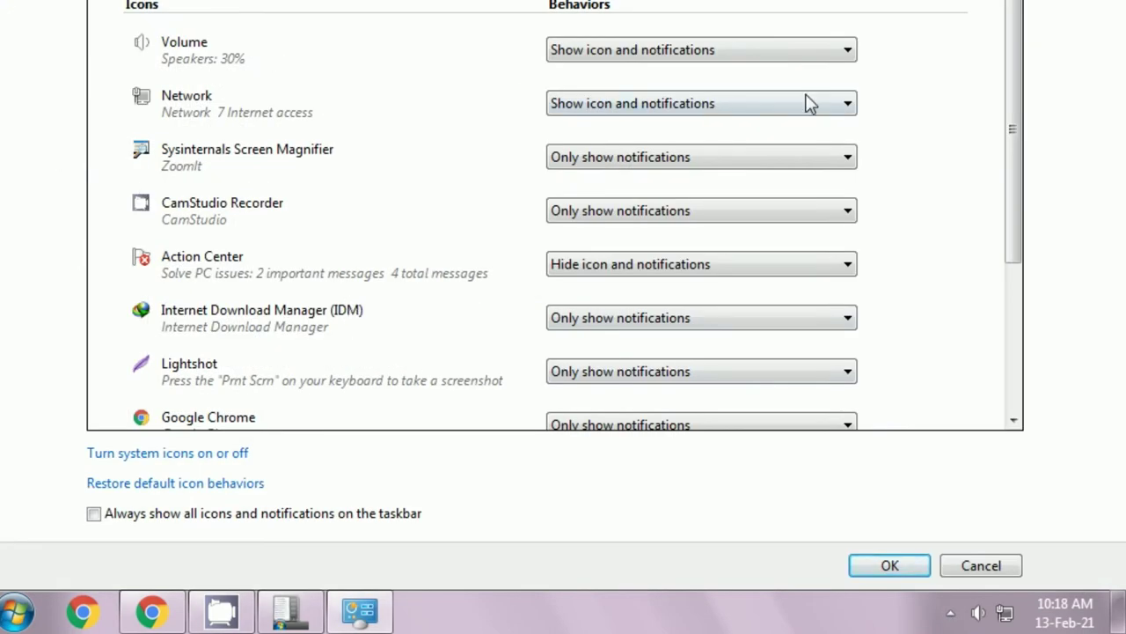
left_click(854, 53)
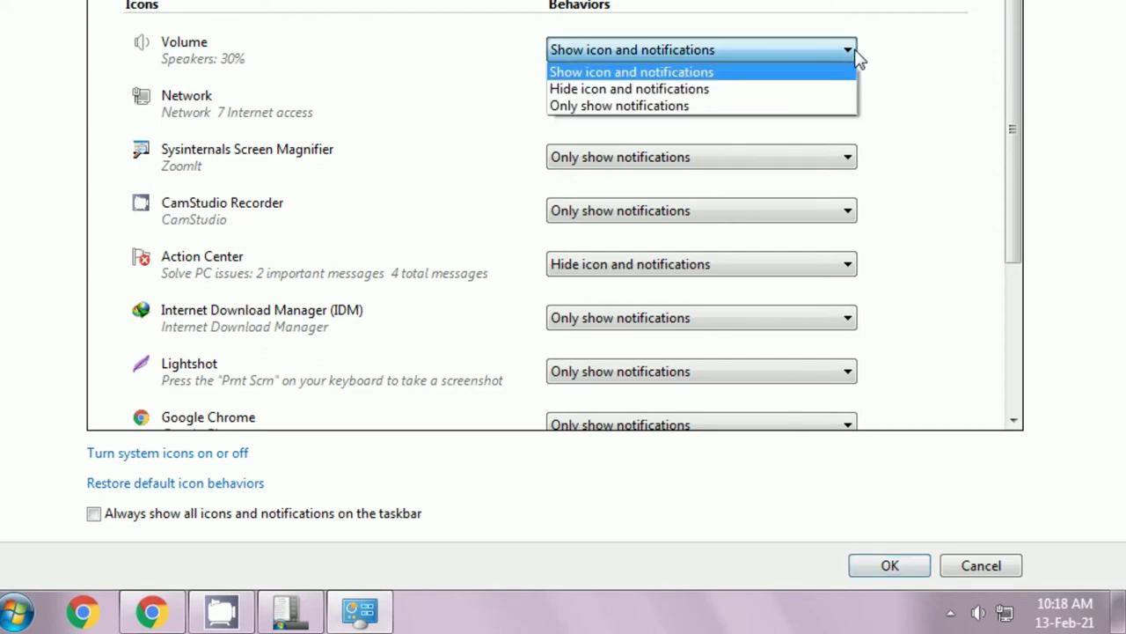
left_click(581, 106)
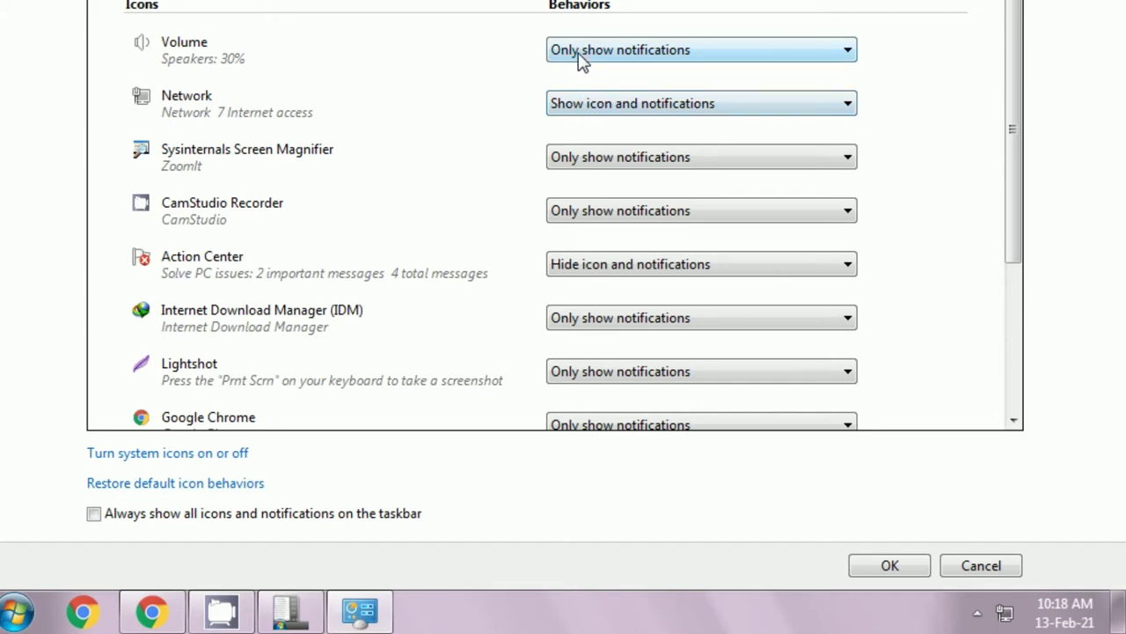
left_click(903, 565)
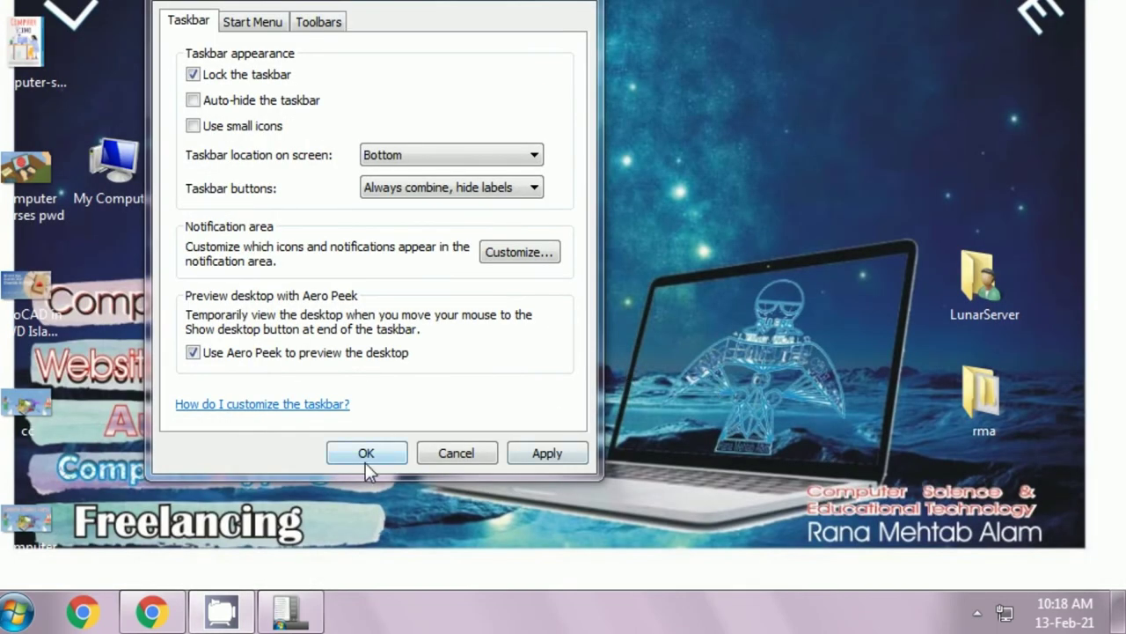
left_click(367, 454)
- View the Volume control from the hidden notification icons and dismiss it
left_click(977, 613)
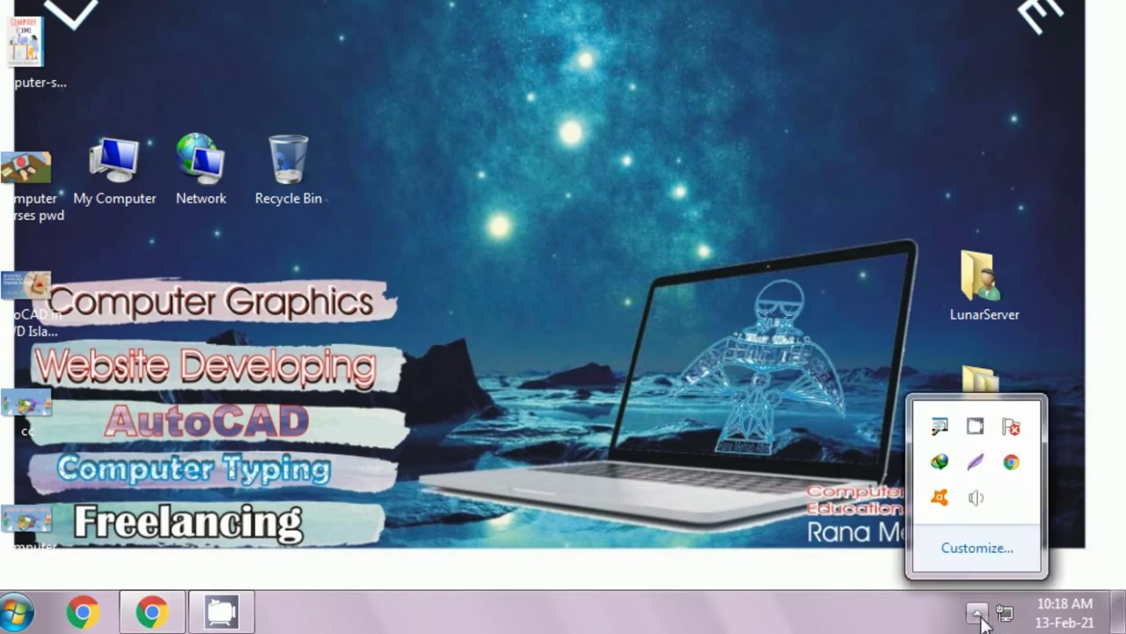
left_click(976, 498)
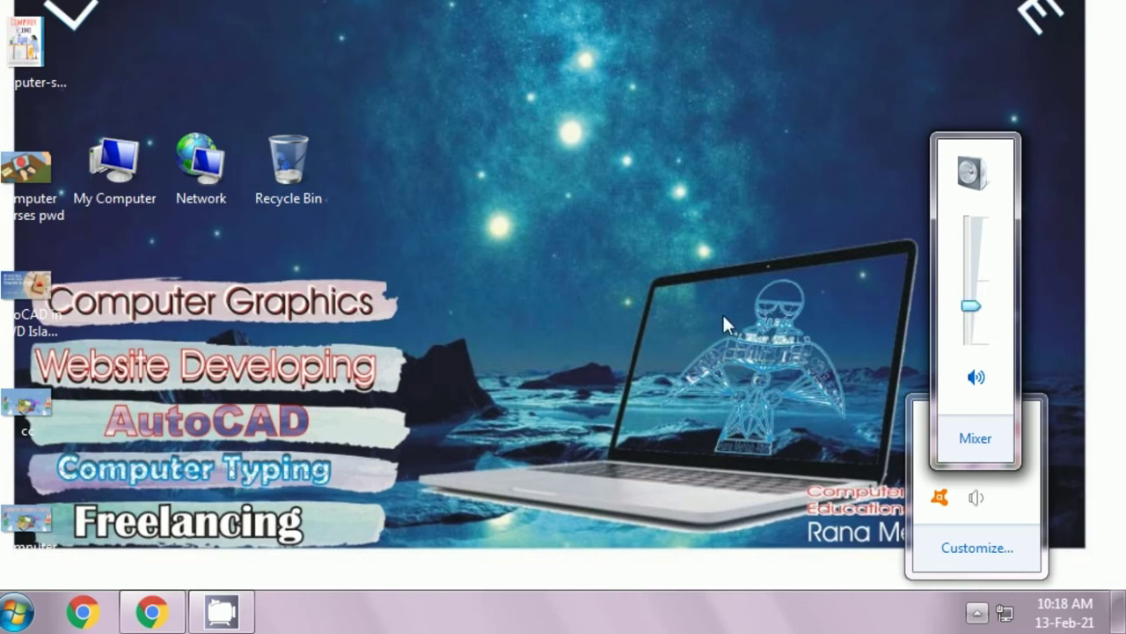
left_click(688, 284)
left_click(375, 588)
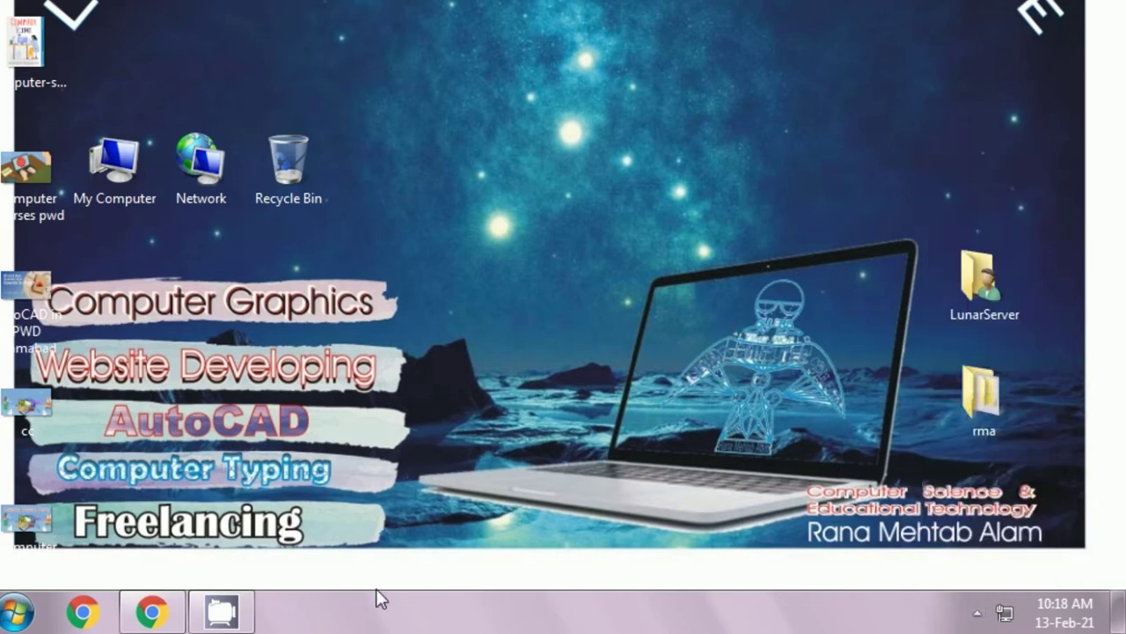
- Open Taskbar and Start Menu Properties from the taskbar and display the Start Menu settings
right_click(456, 621)
left_click(492, 605)
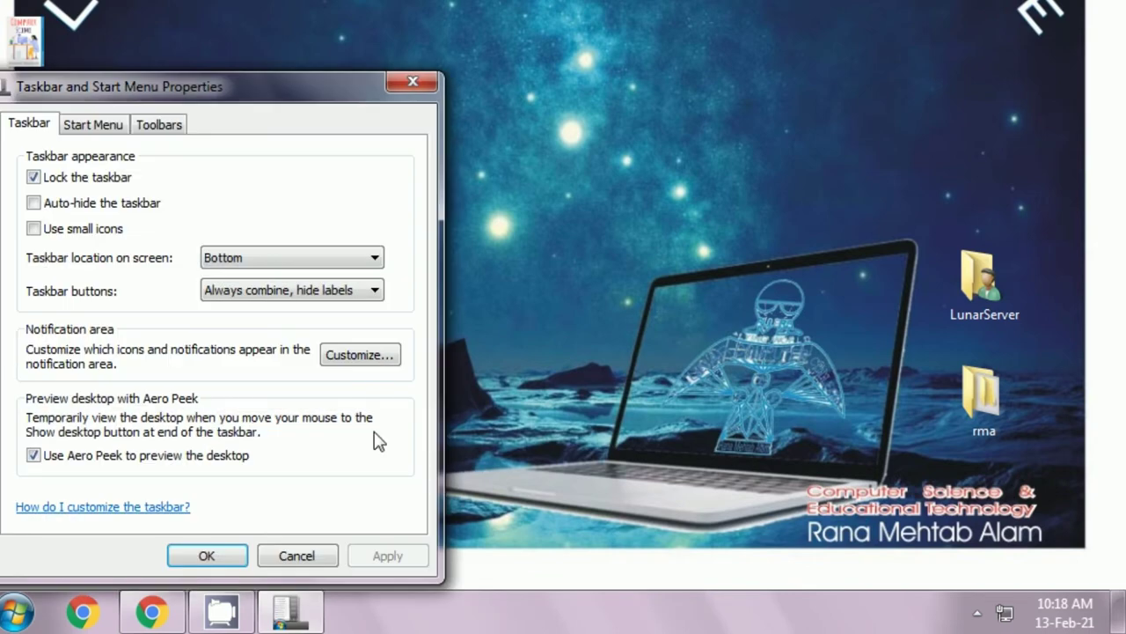
left_click_drag(438, 88, 539, 31)
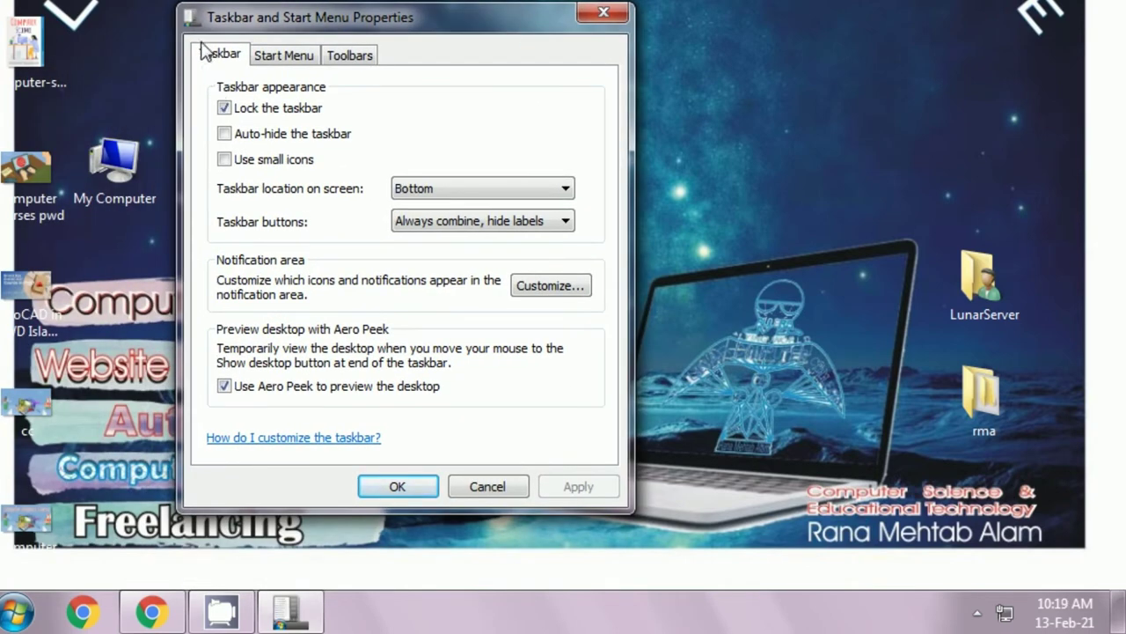
left_click(289, 63)
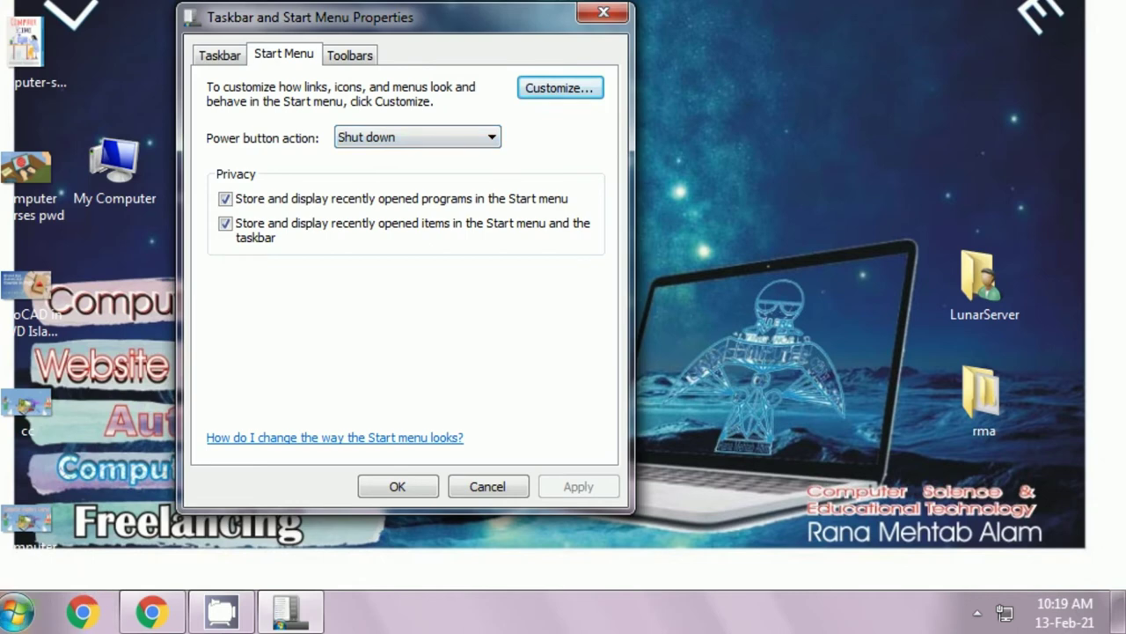
- Set the power button action to Log off, apply it and check the button in the Start menu
left_click(18, 613)
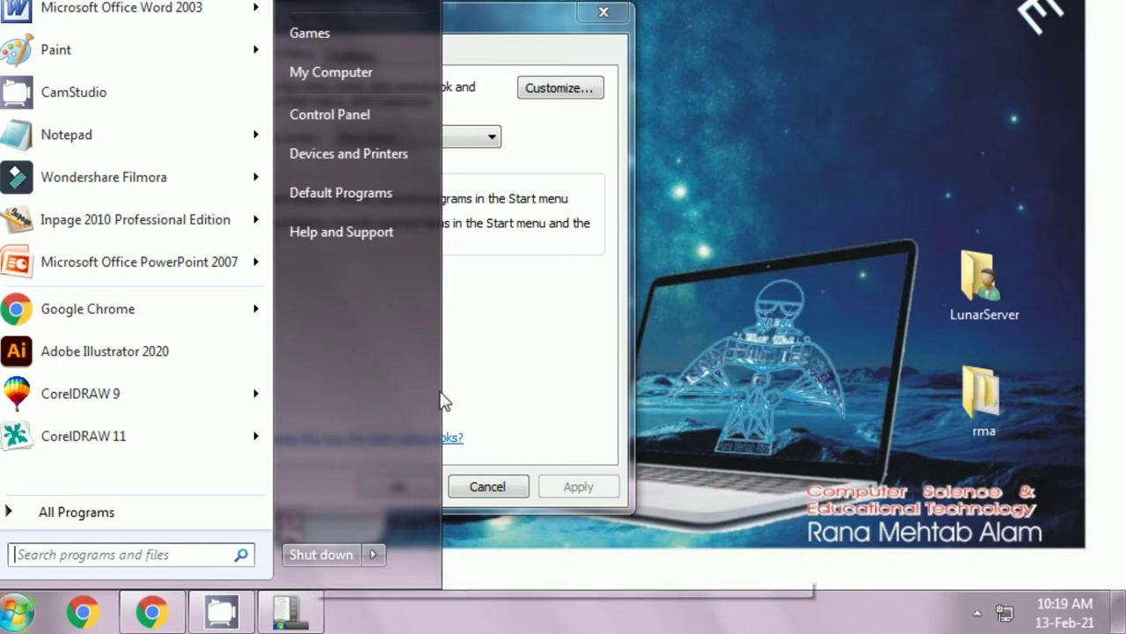
left_click(417, 408)
left_click(491, 137)
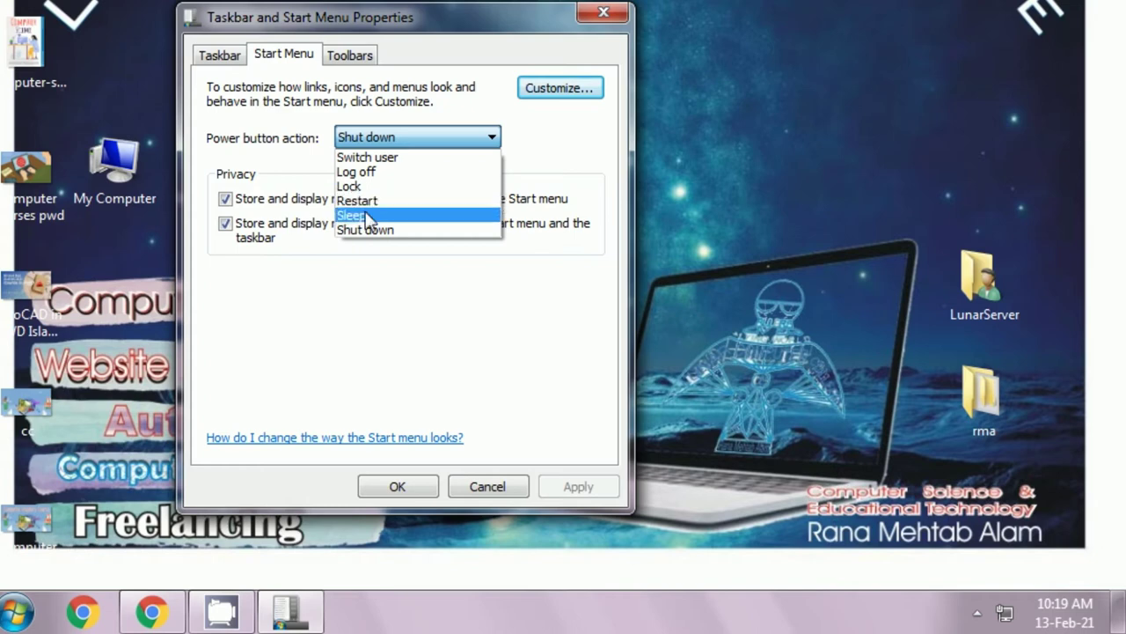
left_click(365, 171)
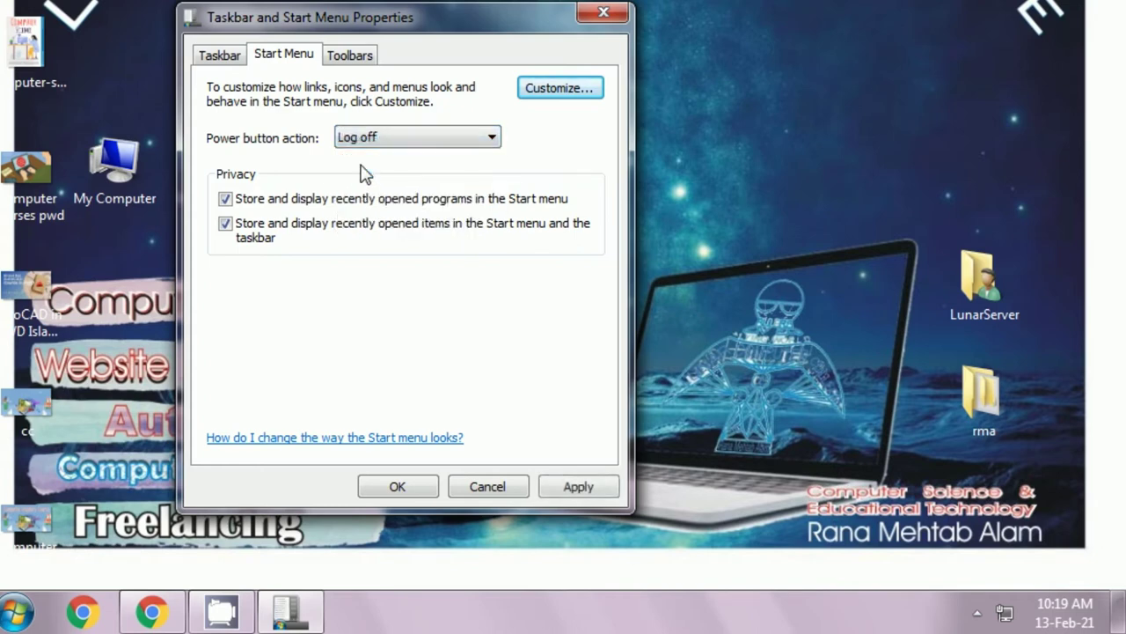
left_click(563, 487)
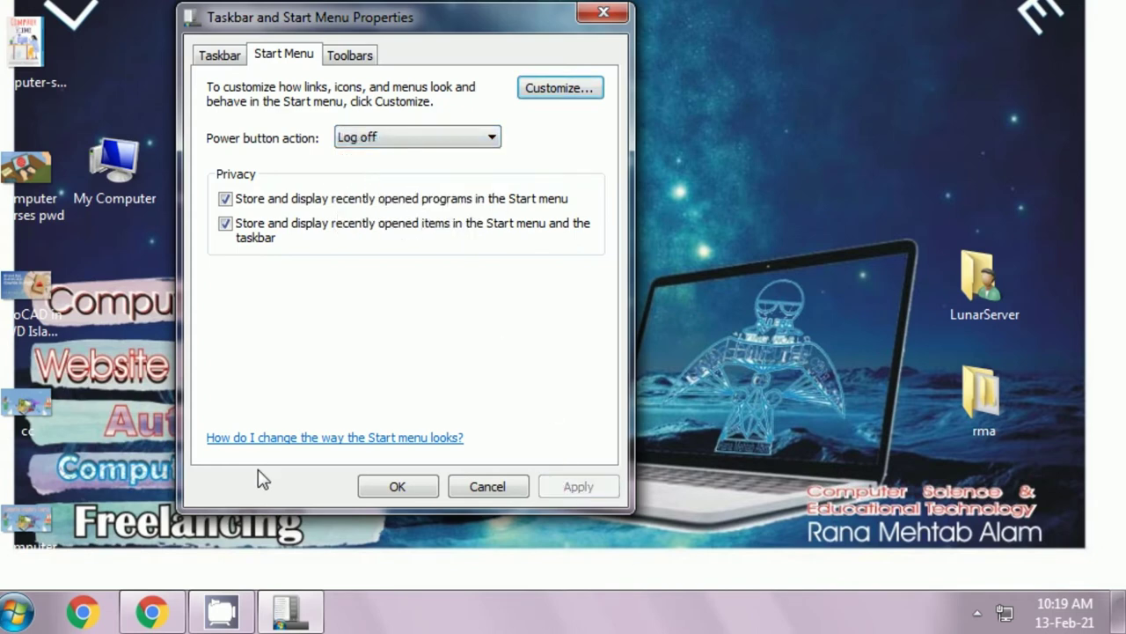
left_click(17, 610)
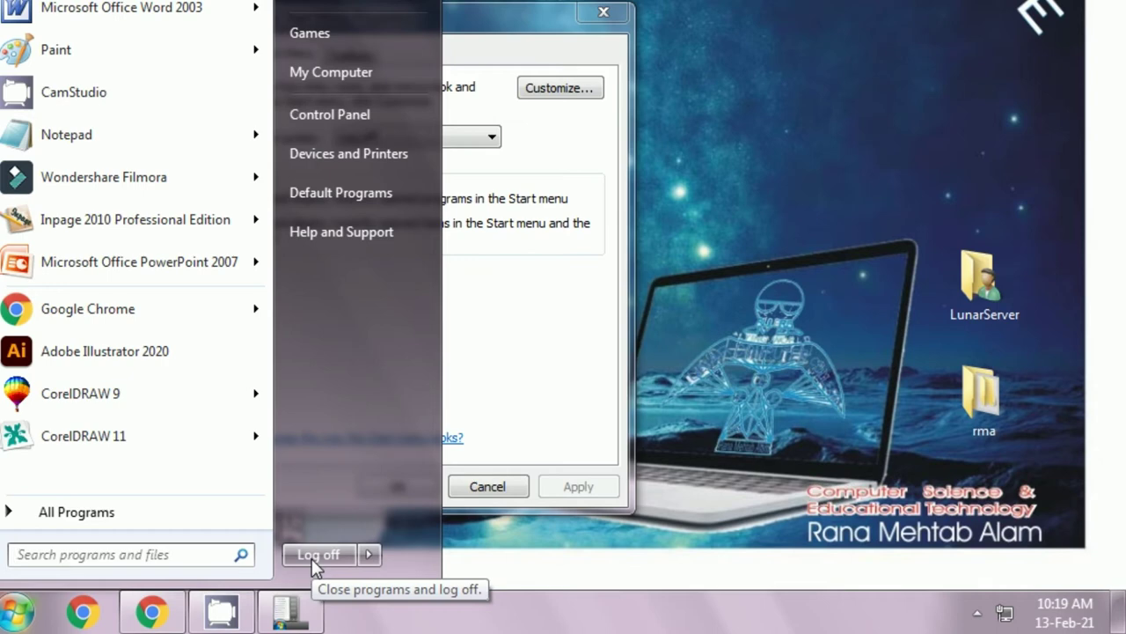
left_click(519, 315)
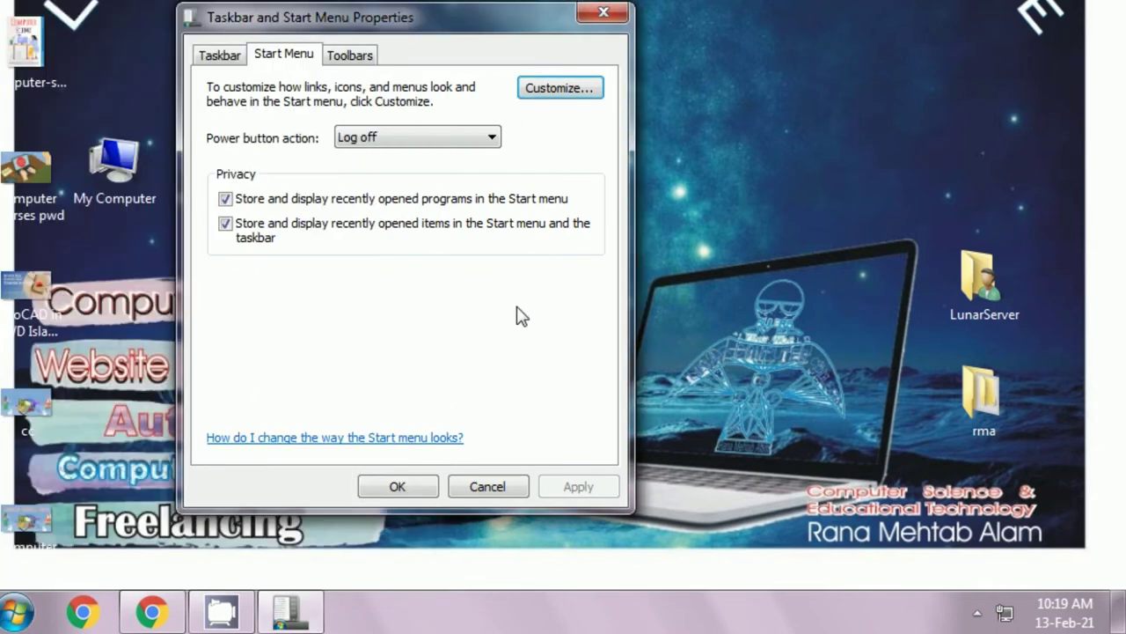
- Set the power button action to Shut down and apply the change
left_click_drag(347, 7, 412, 0)
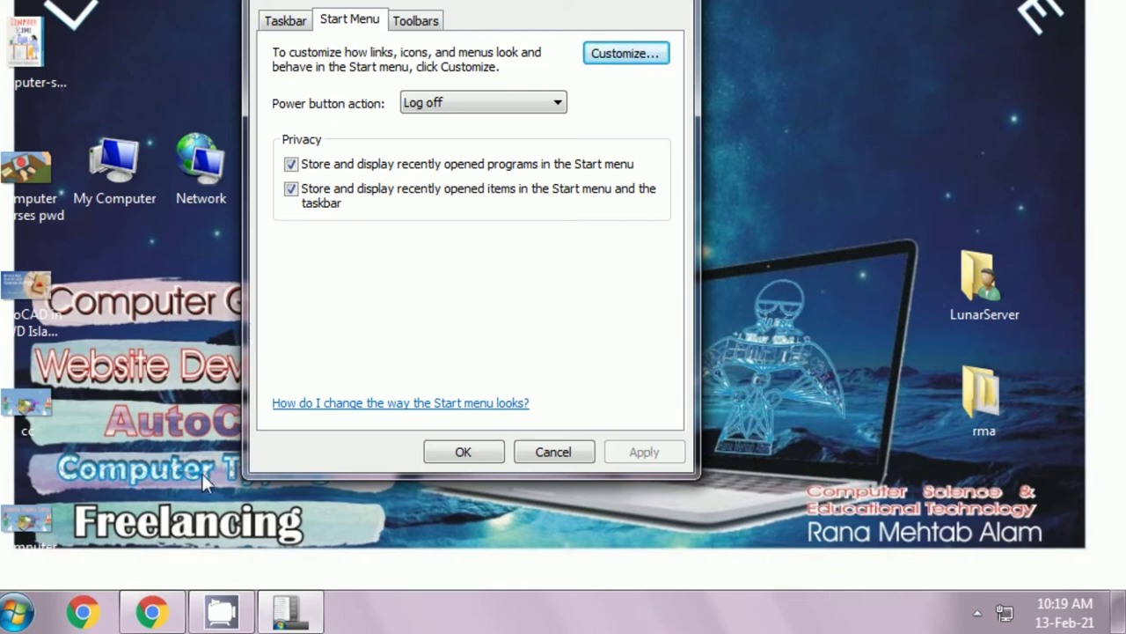
left_click(553, 117)
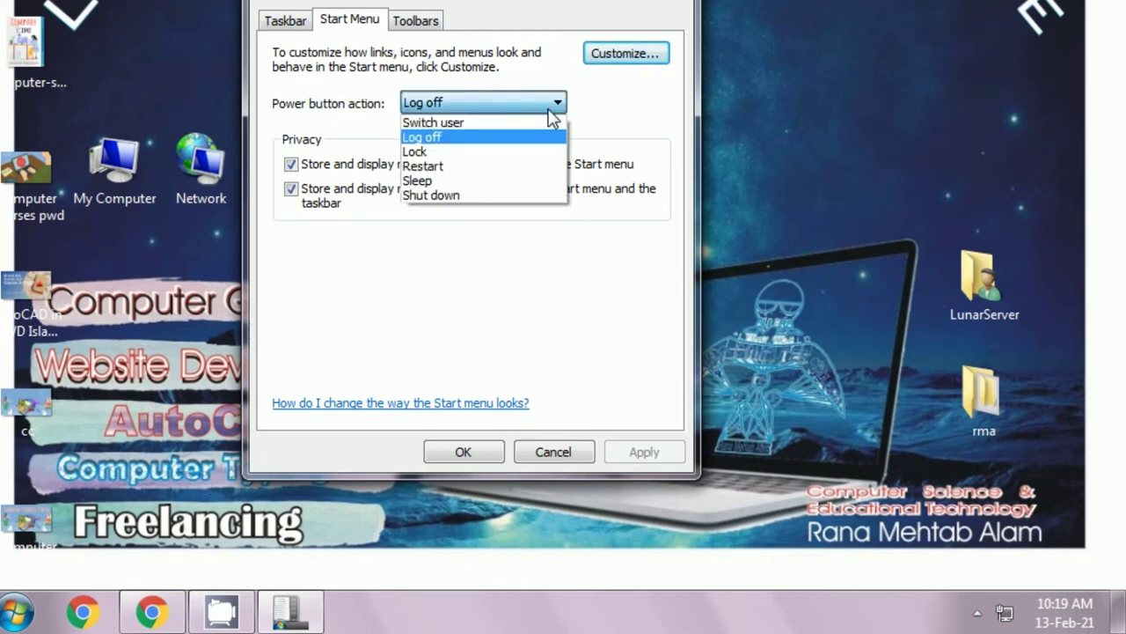
left_click(430, 195)
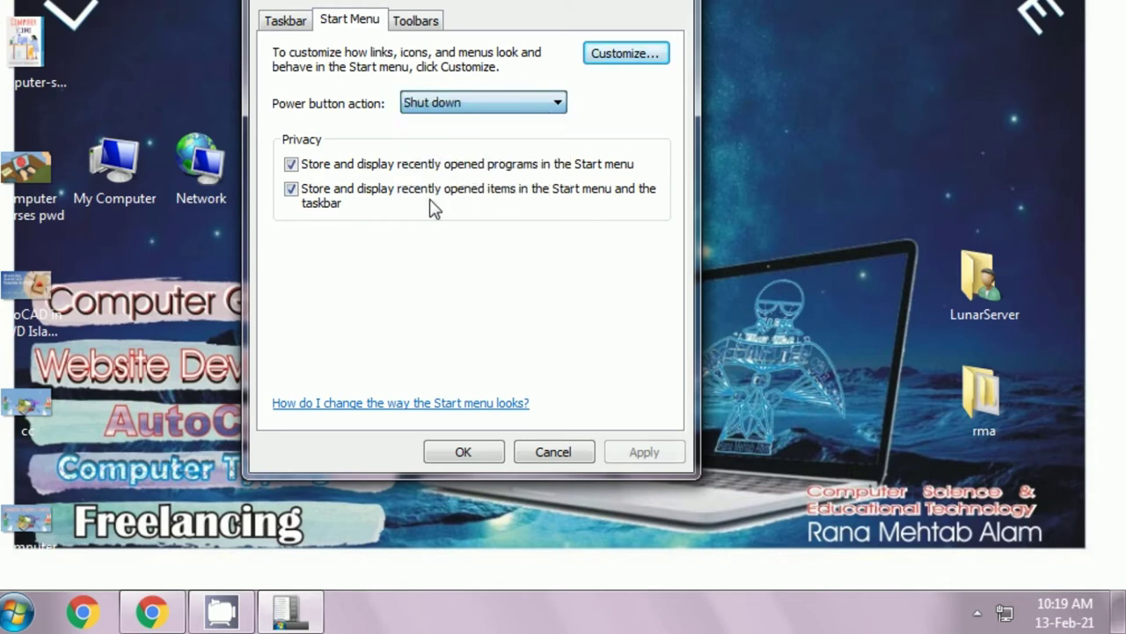
left_click(641, 450)
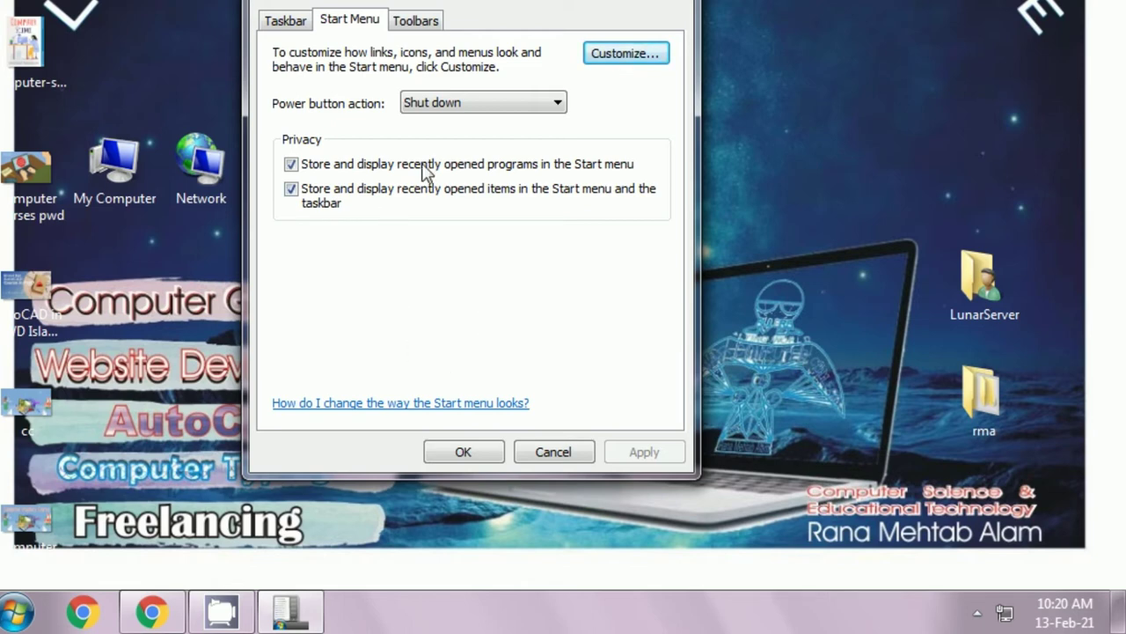
left_click_drag(439, 16, 400, 9)
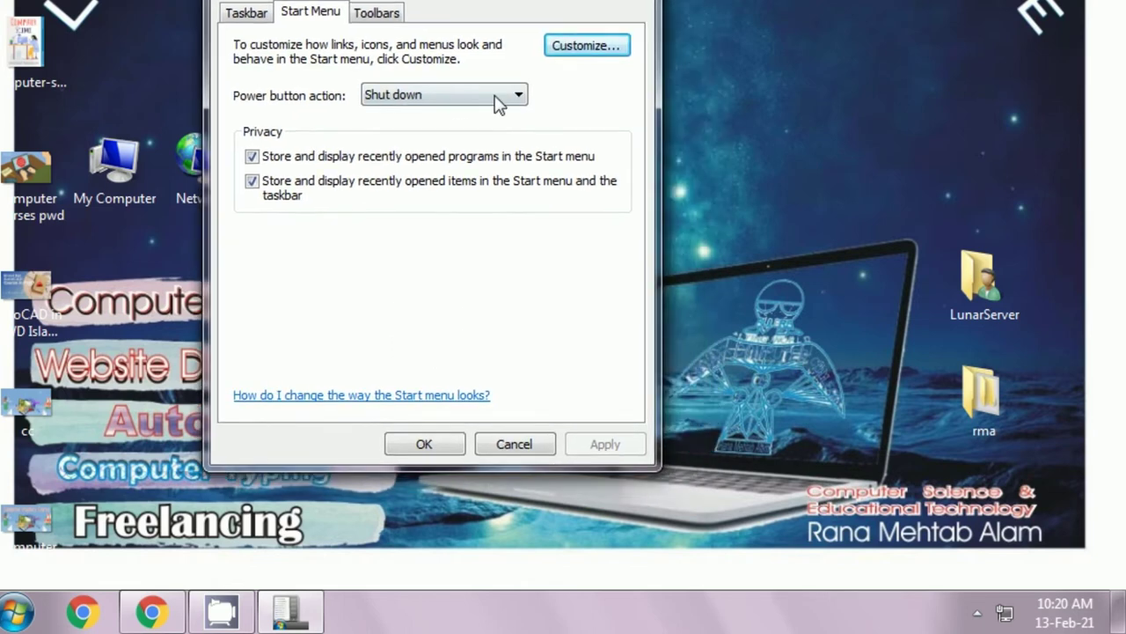
left_click(515, 95)
left_click(400, 188)
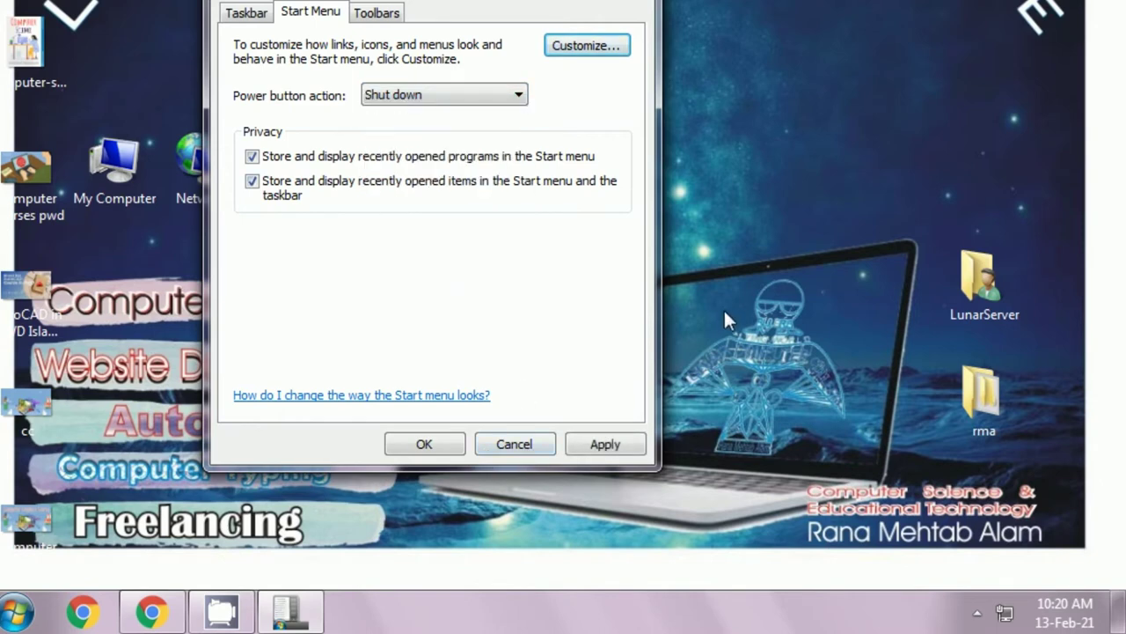
- Add the Desktop toolbar to the taskbar and accept the properties
left_click(377, 14)
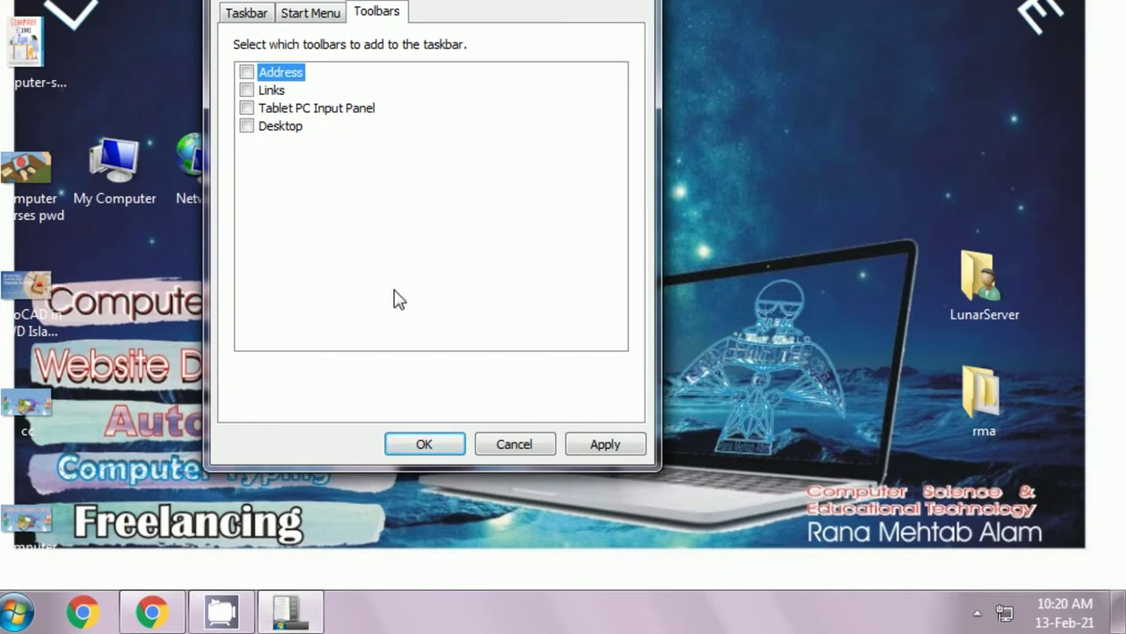
left_click(246, 126)
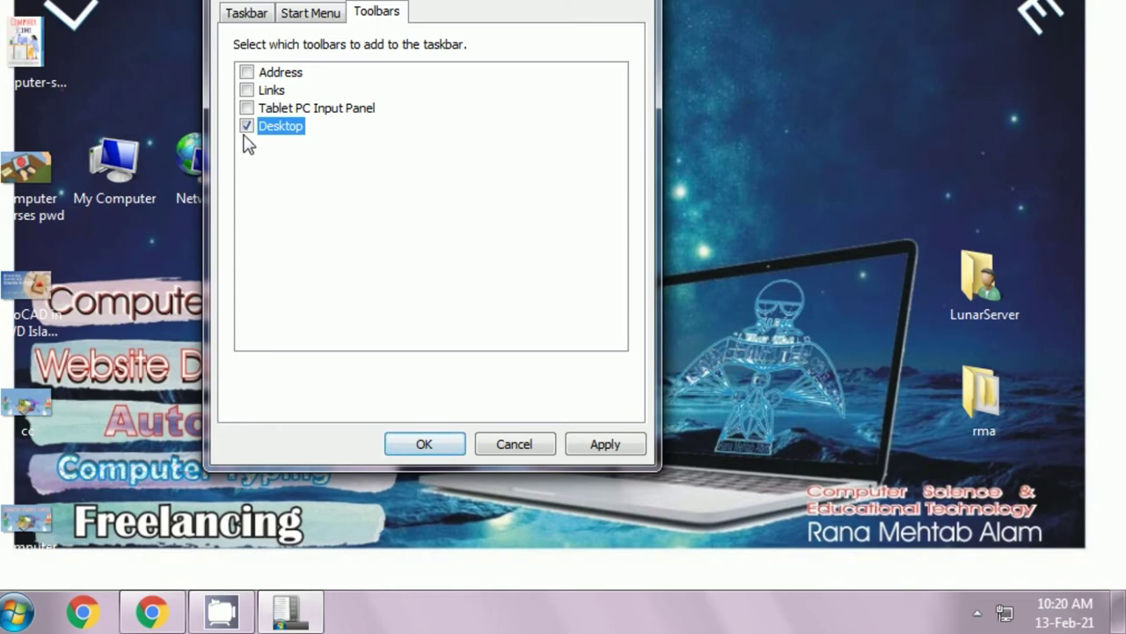
left_click(421, 445)
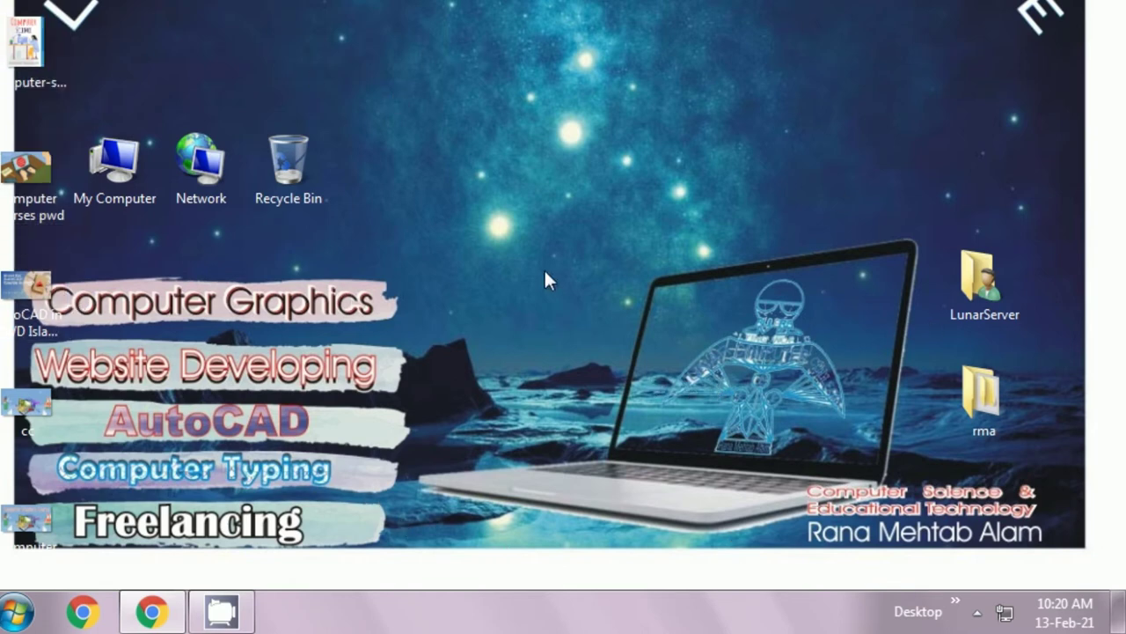
- View the items listed in the taskbar's Desktop toolbar and dismiss the list
left_click(958, 605)
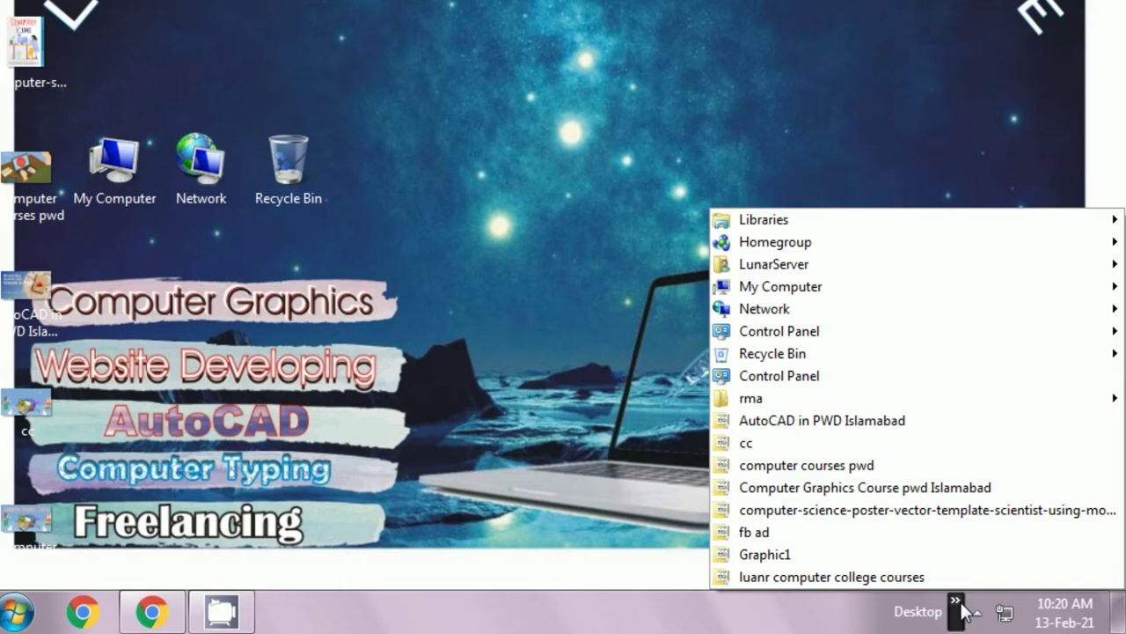
left_click(713, 617)
left_click(957, 607)
left_click(682, 624)
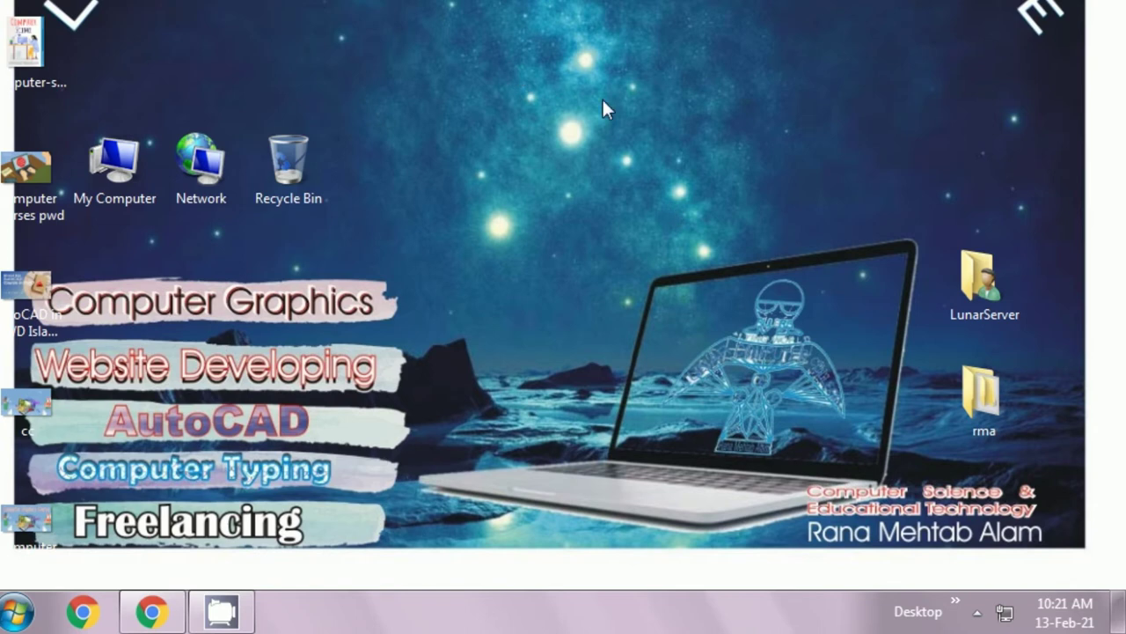
- Turn off Show desktop icons to hide all icons on the desktop
right_click(531, 131)
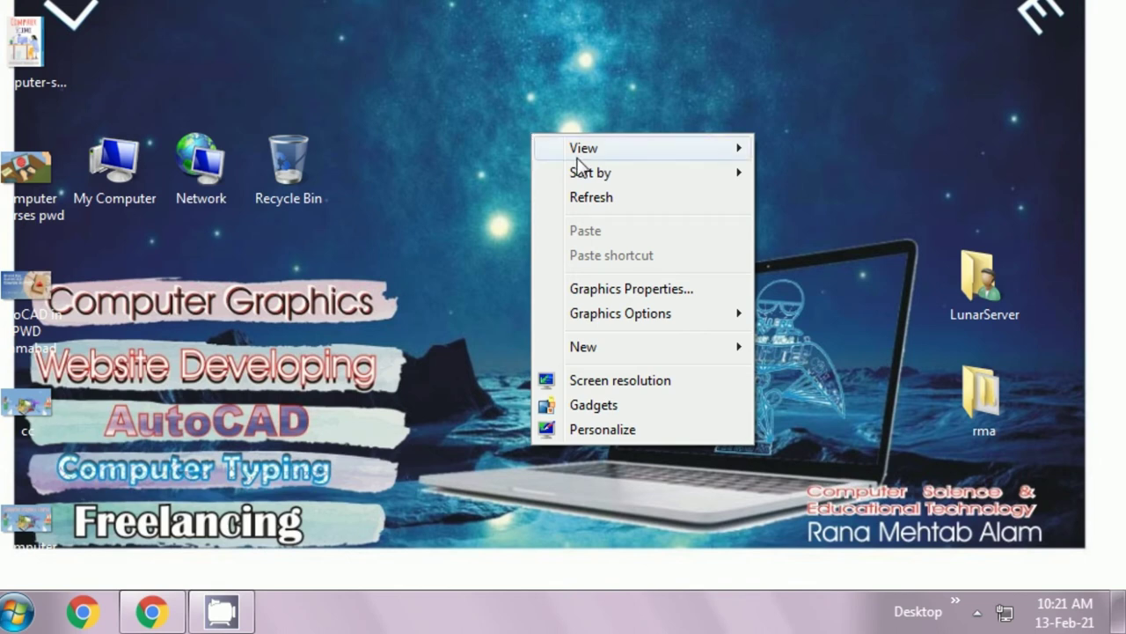
mouse_move(578, 159)
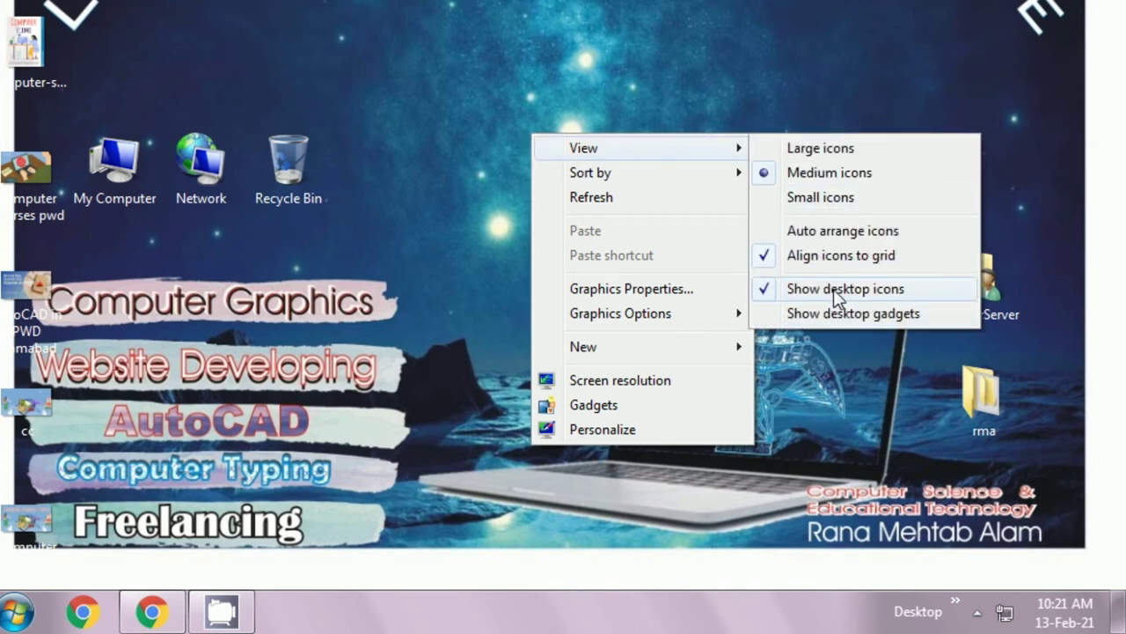
left_click(803, 289)
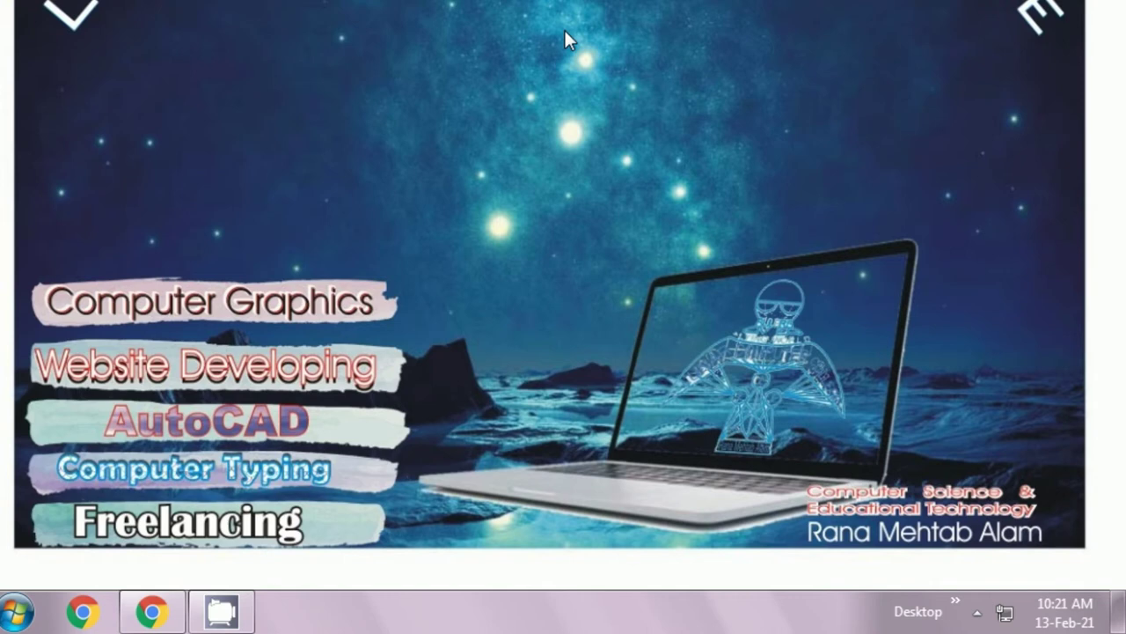
- Check the Desktop toolbar's item list on the taskbar while the desktop icons are hidden, and dismiss it
left_click(966, 602)
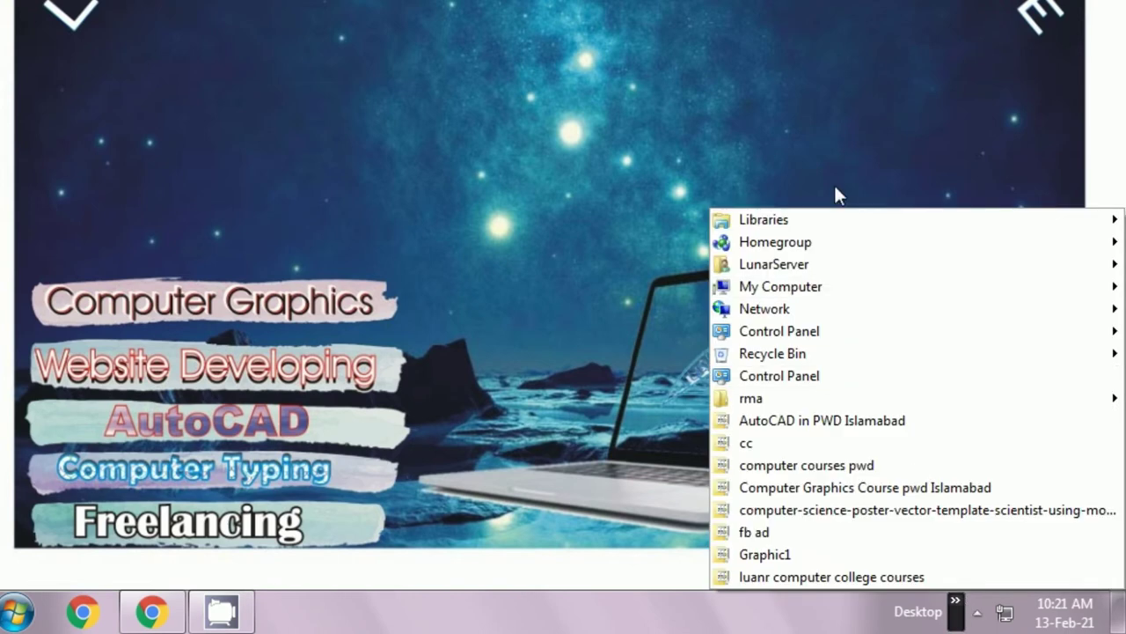
left_click(548, 624)
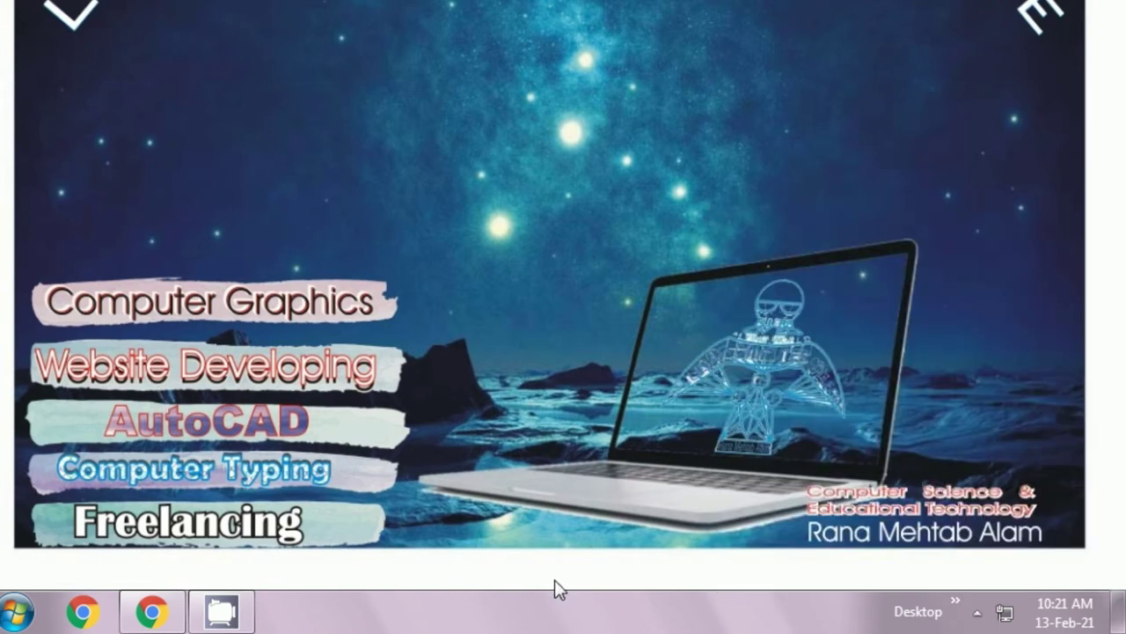
left_click(957, 607)
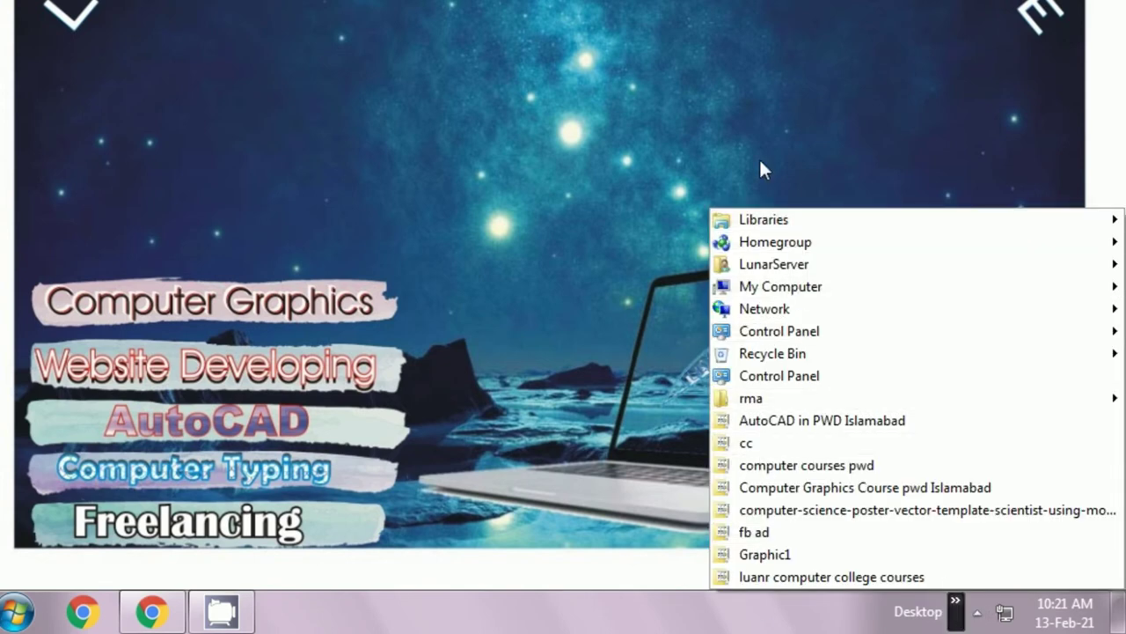
left_click(634, 622)
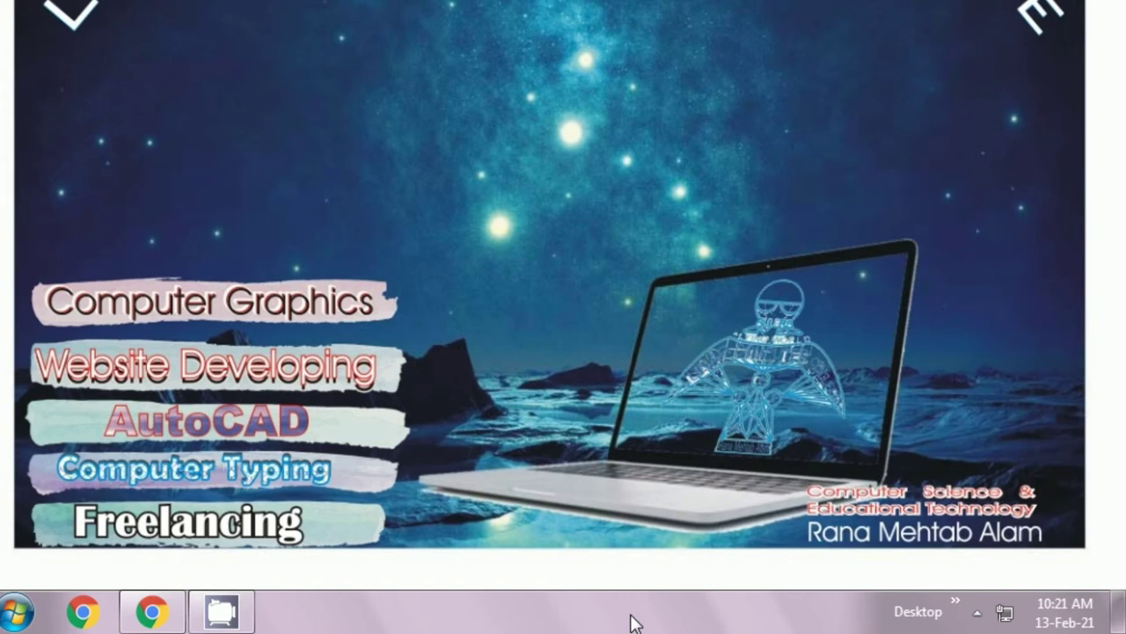
- Turn Show desktop icons back on
right_click(662, 115)
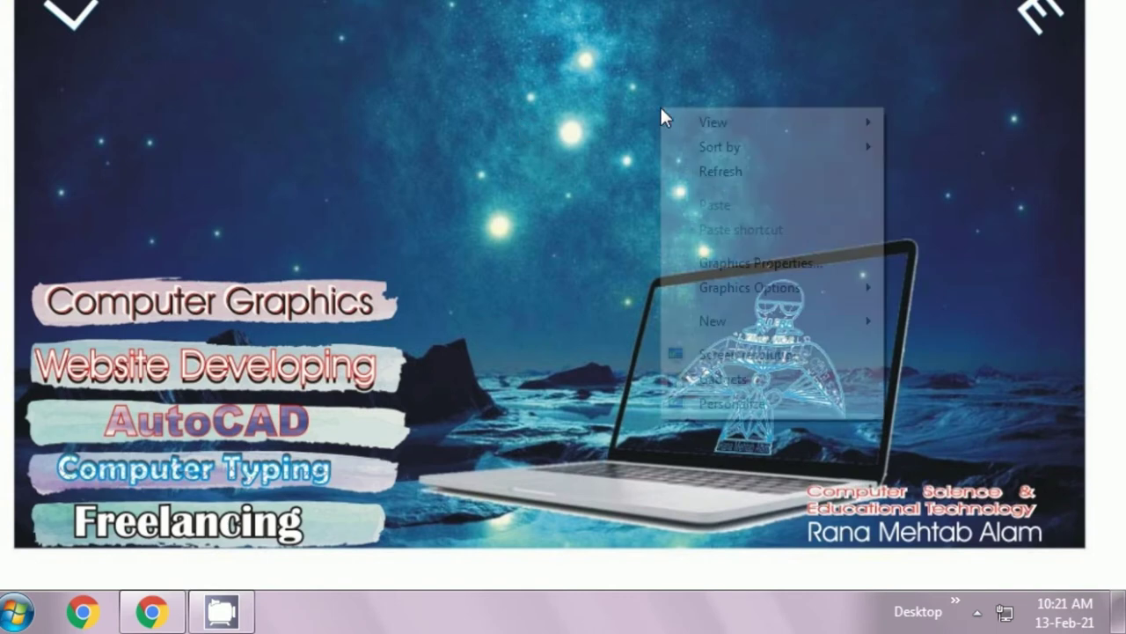
mouse_move(711, 121)
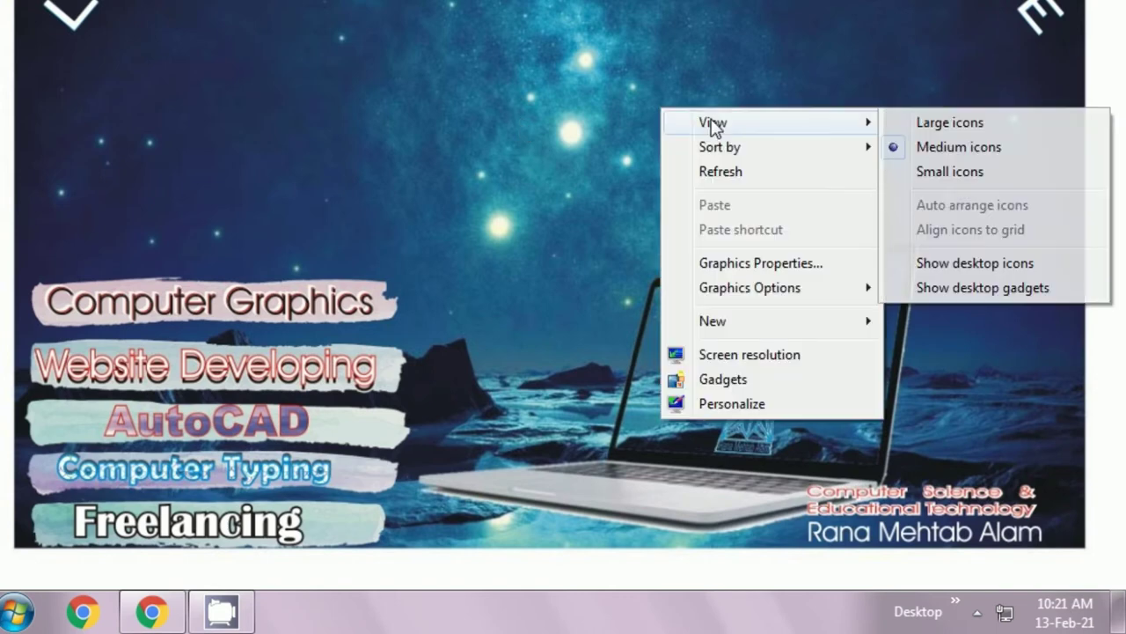
left_click(928, 265)
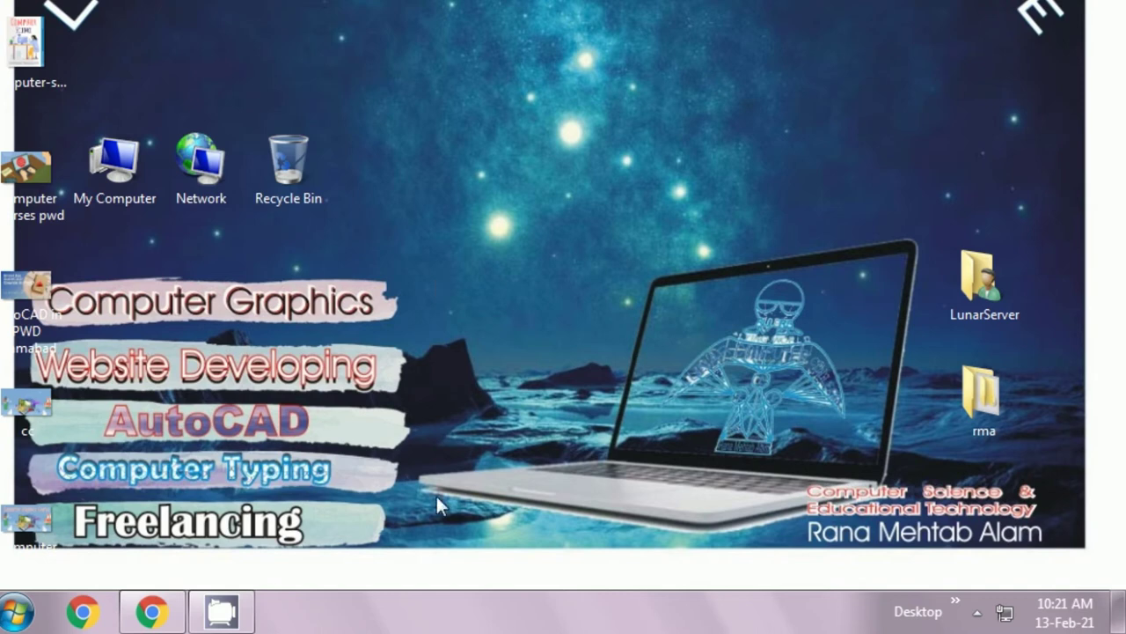
- Remove the Desktop toolbar from the taskbar through the taskbar properties and accept the change
right_click(407, 622)
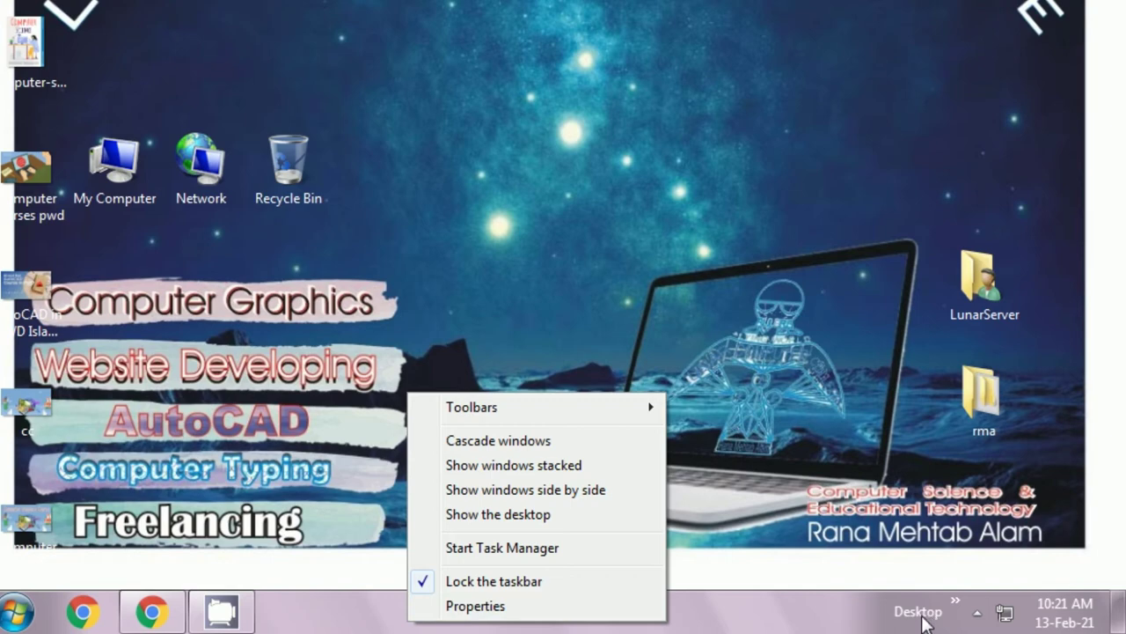
left_click(463, 607)
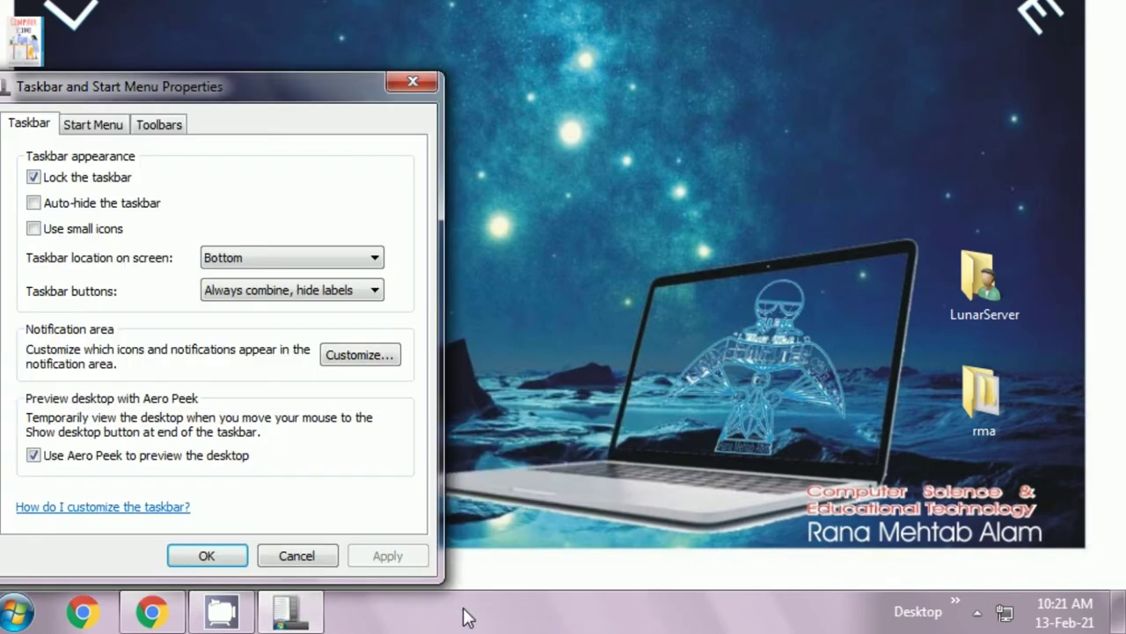
left_click(155, 126)
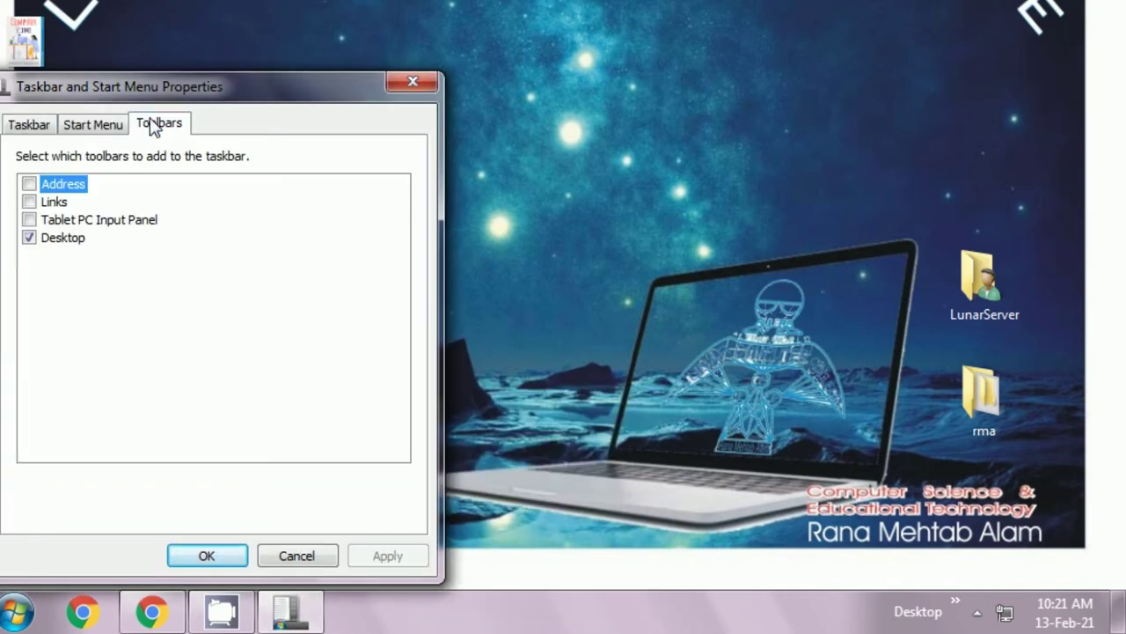
left_click(29, 238)
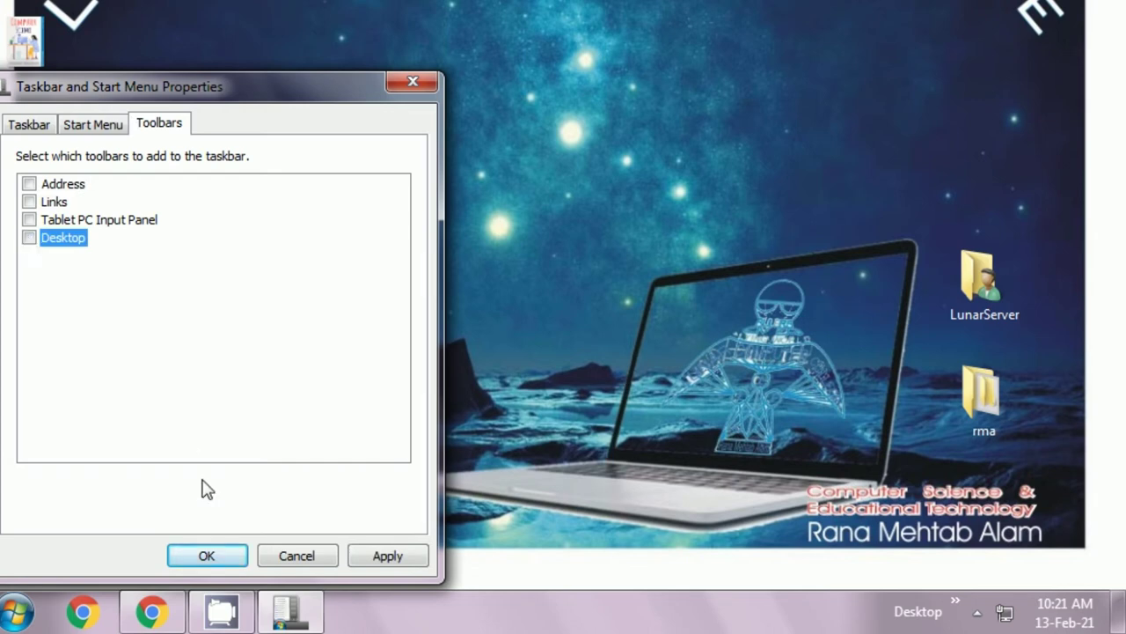
left_click(201, 555)
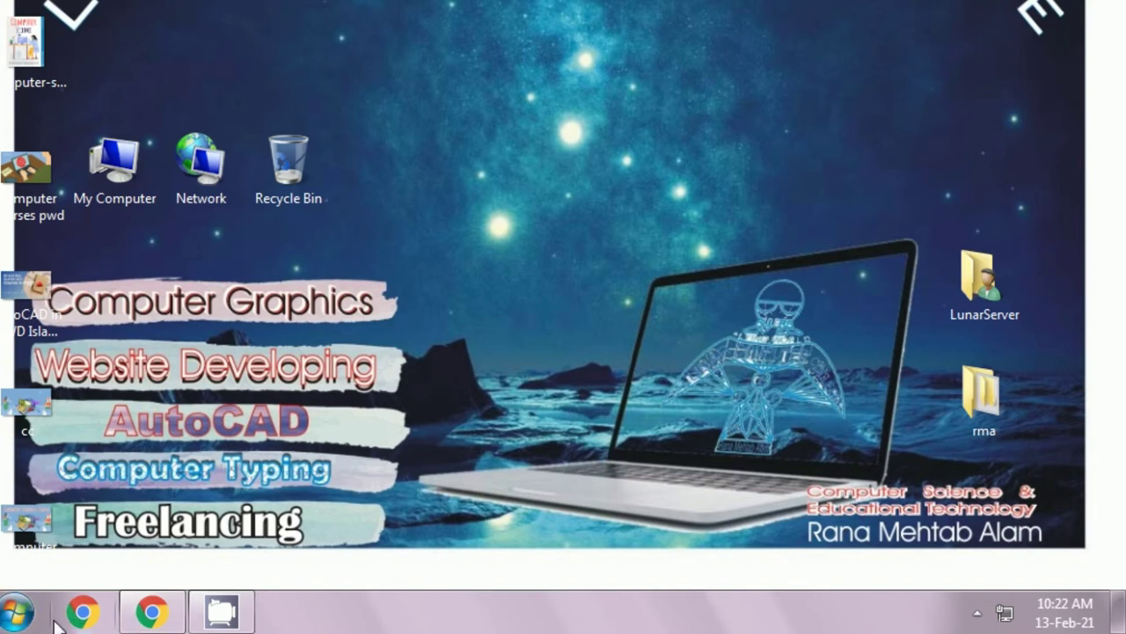
- Search the Start menu for "inpage" and dismiss the results
left_click(19, 614)
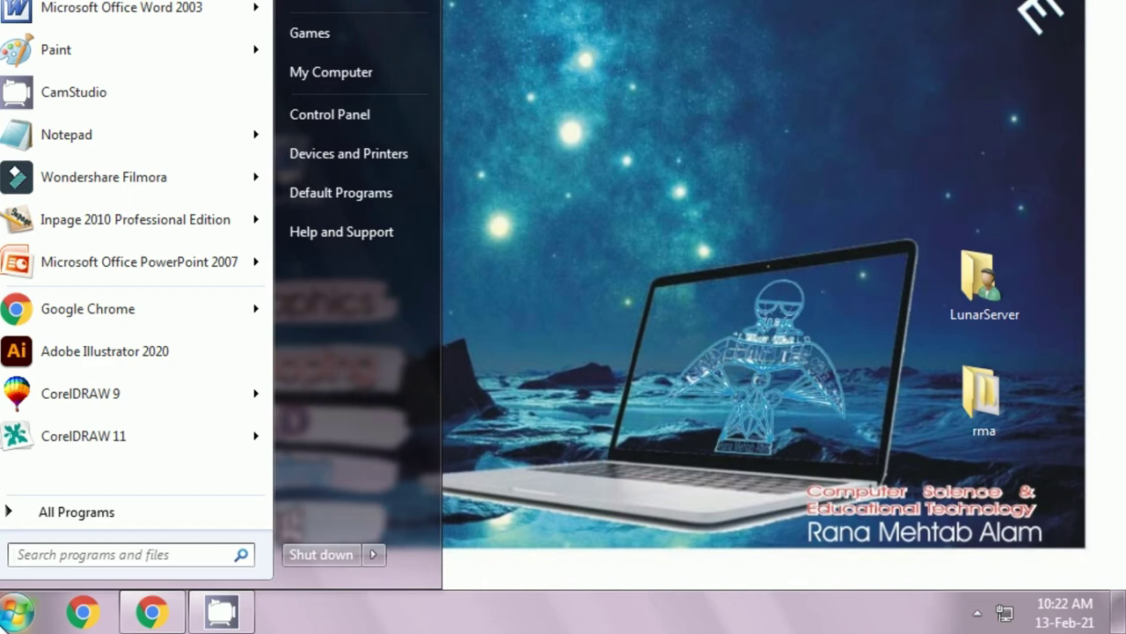
left_click(20, 613)
left_click(28, 620)
type("inp")
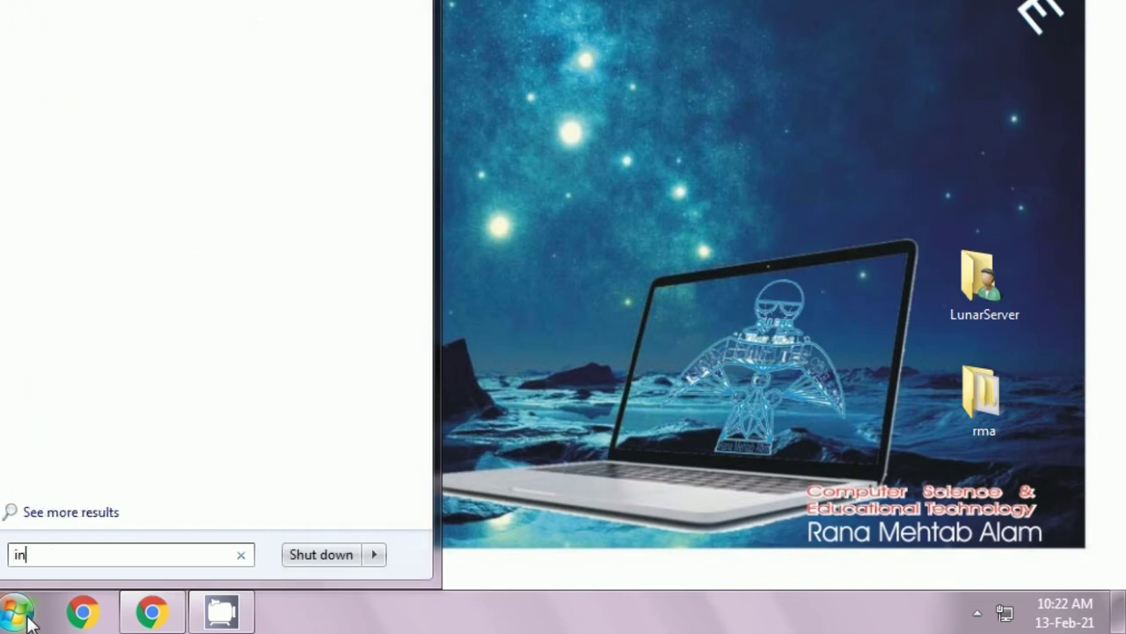
type("age")
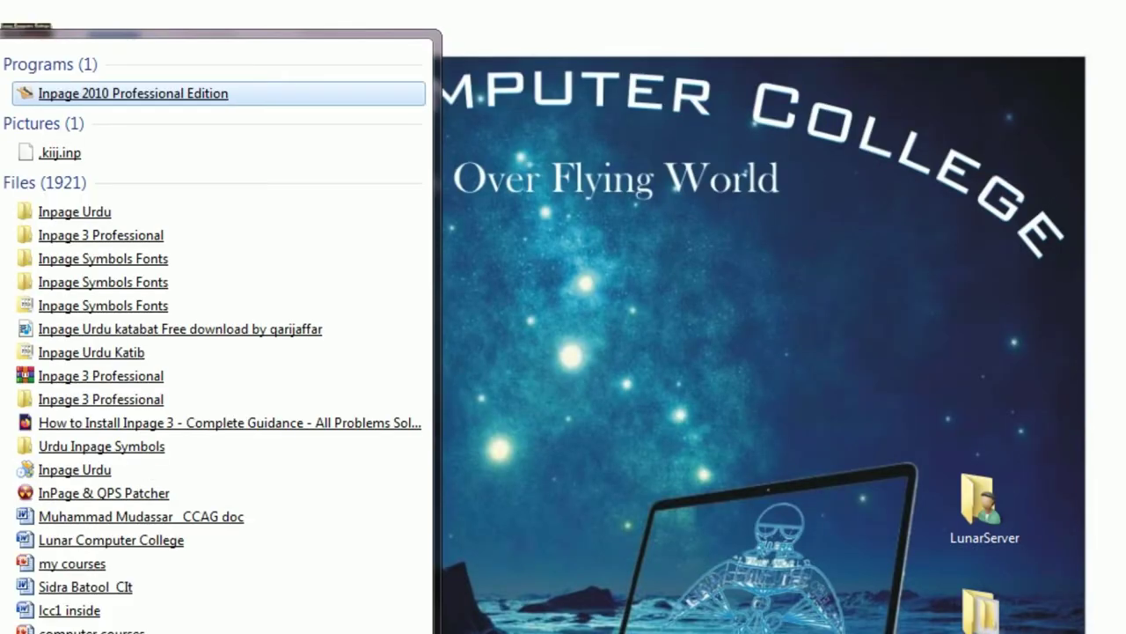
key("Escape")
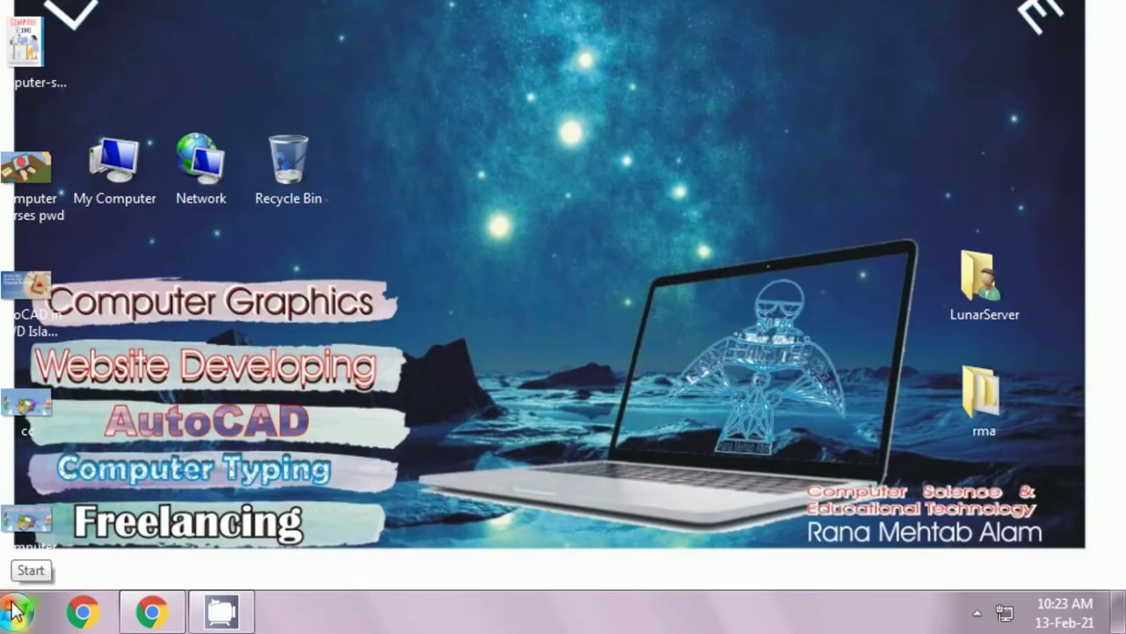
- Search the Start menu for "in", dismiss the results, and view the Start menu once more before closing it
left_click(16, 610)
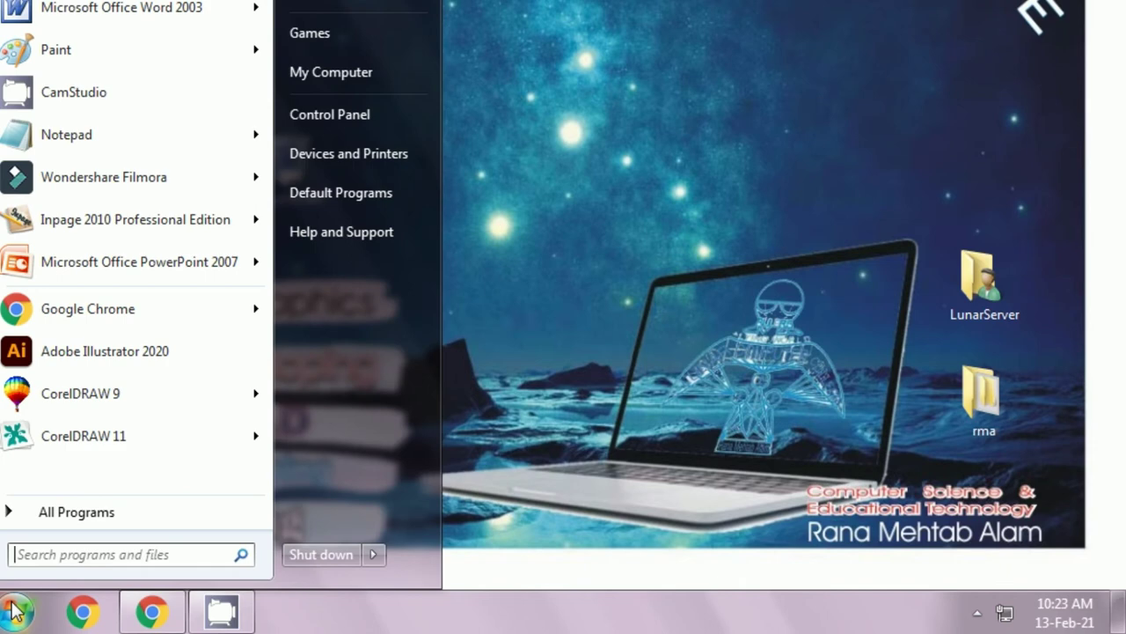
type("in")
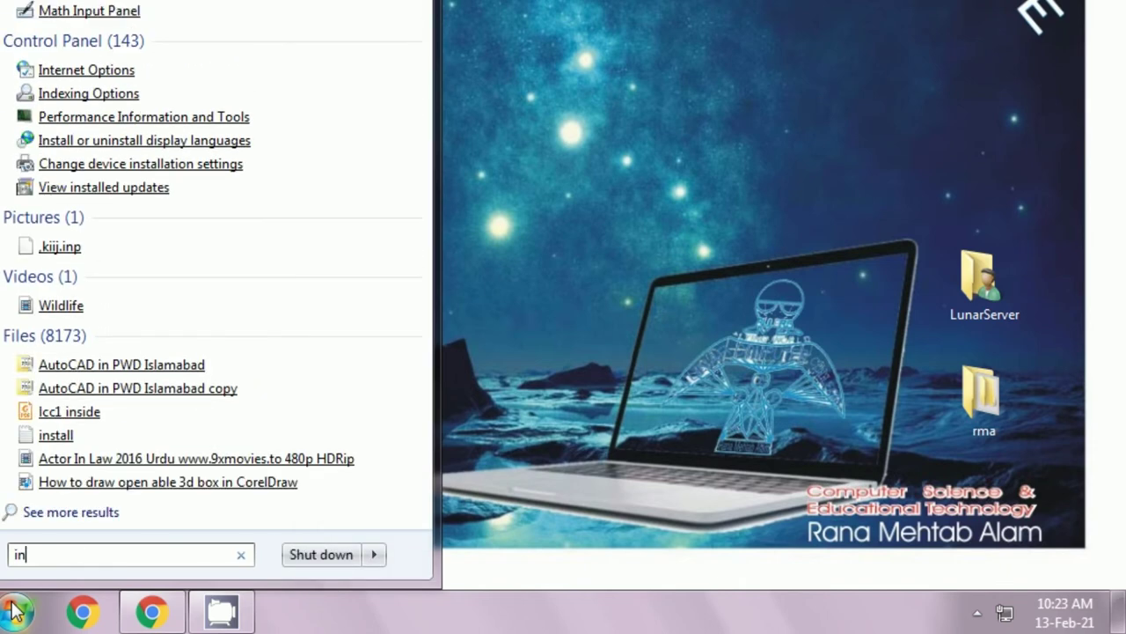
left_click(14, 610)
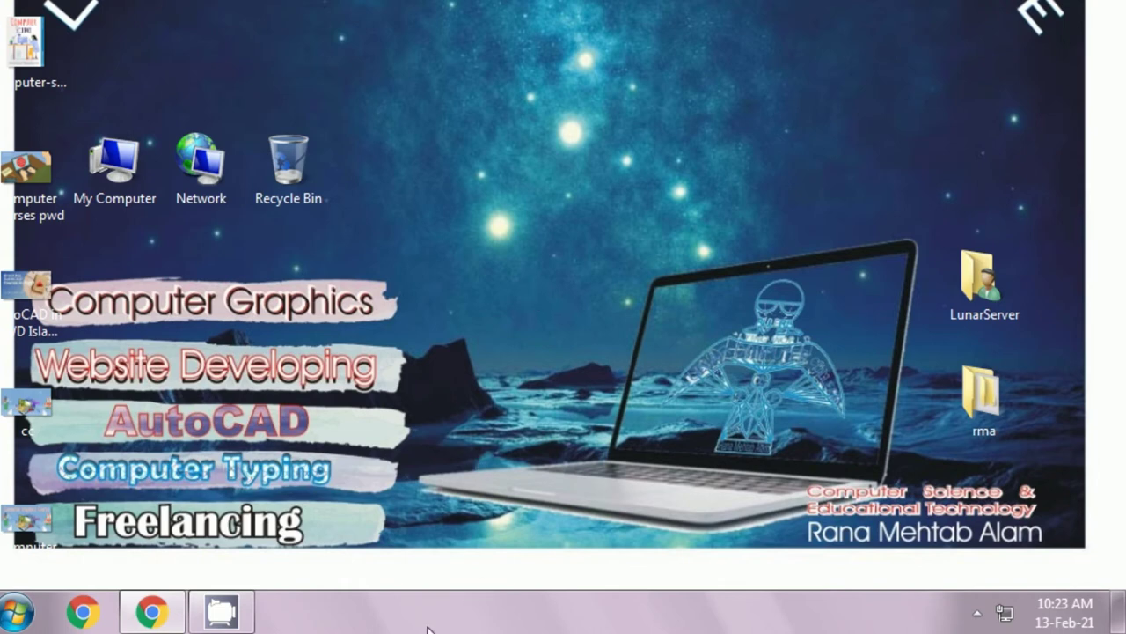
left_click(7, 616)
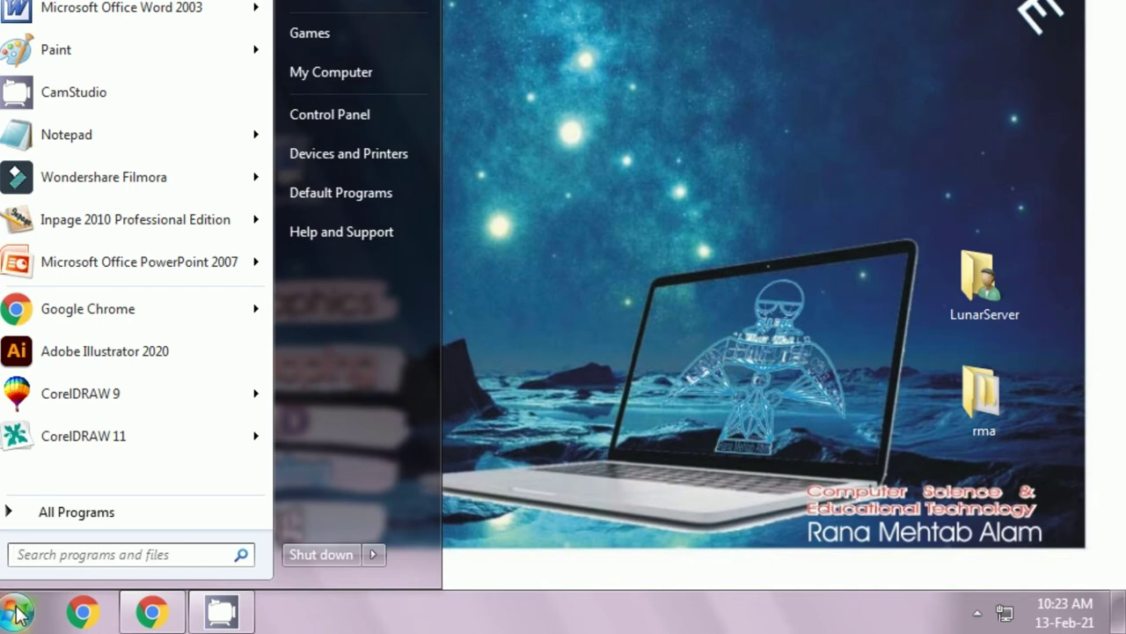
left_click(572, 238)
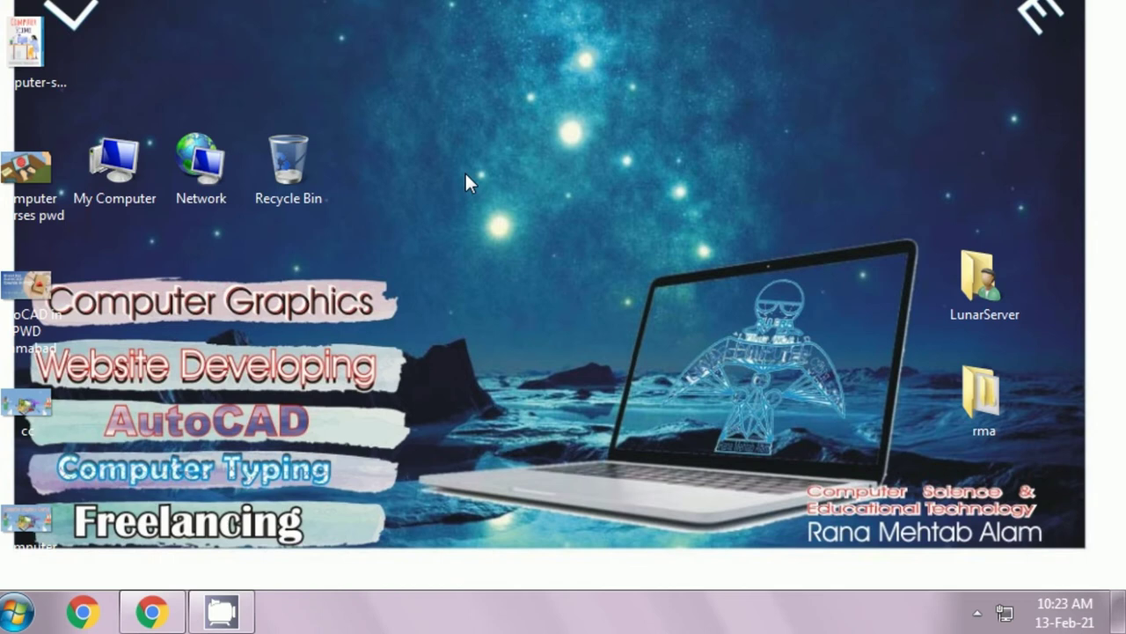
- Open the desktop icon settings from the desktop's personalization window and leave User's Files selected
right_click(522, 87)
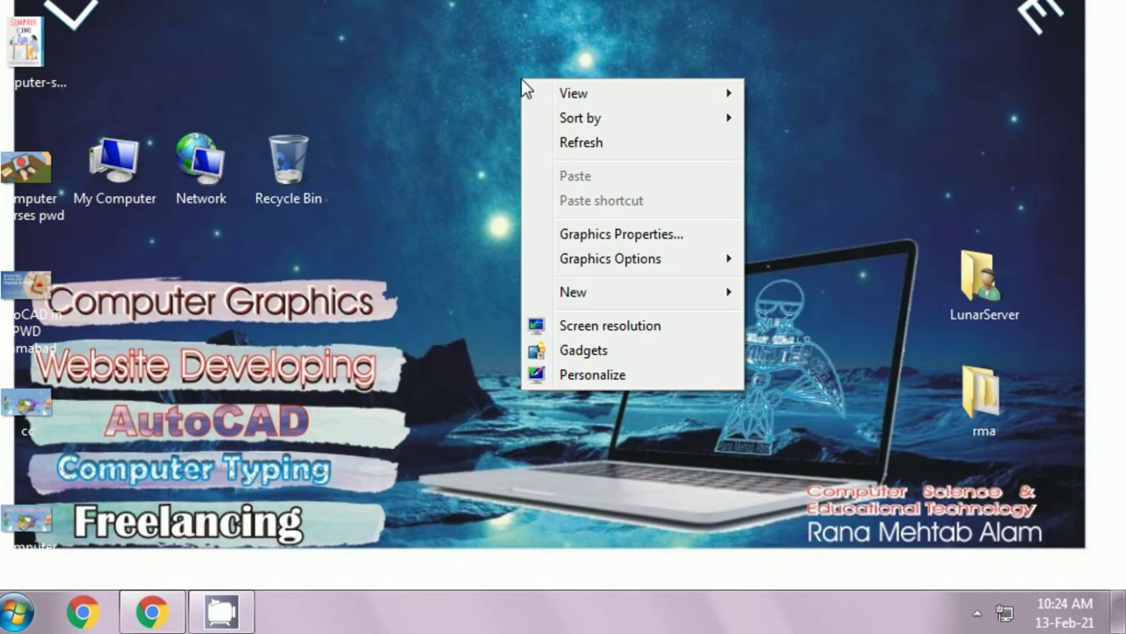
left_click(594, 374)
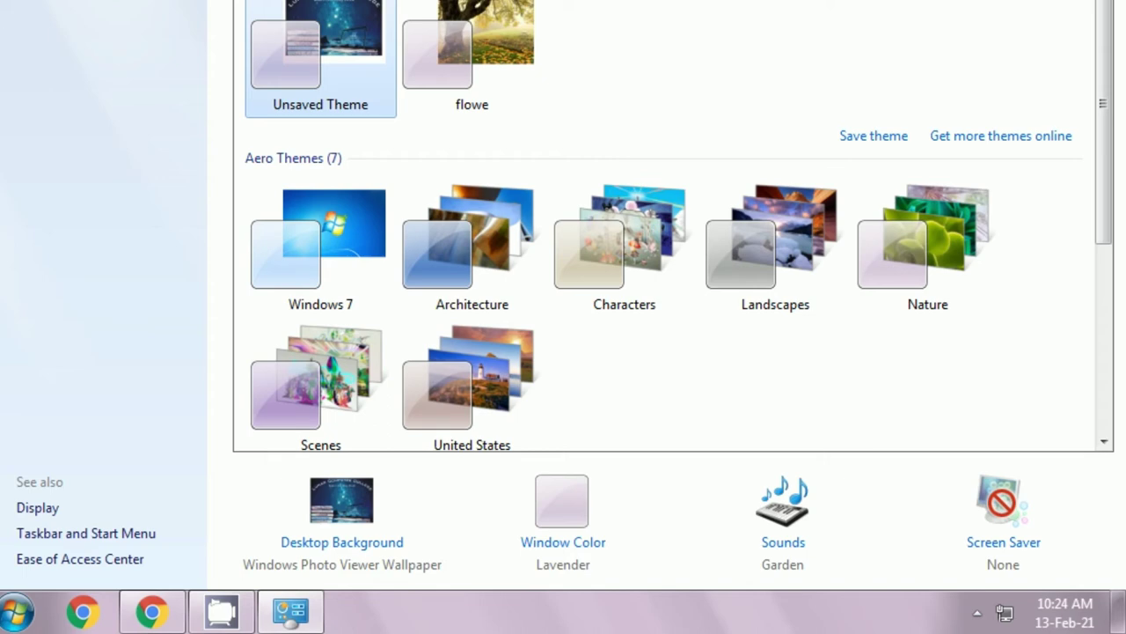
left_click(62, 0)
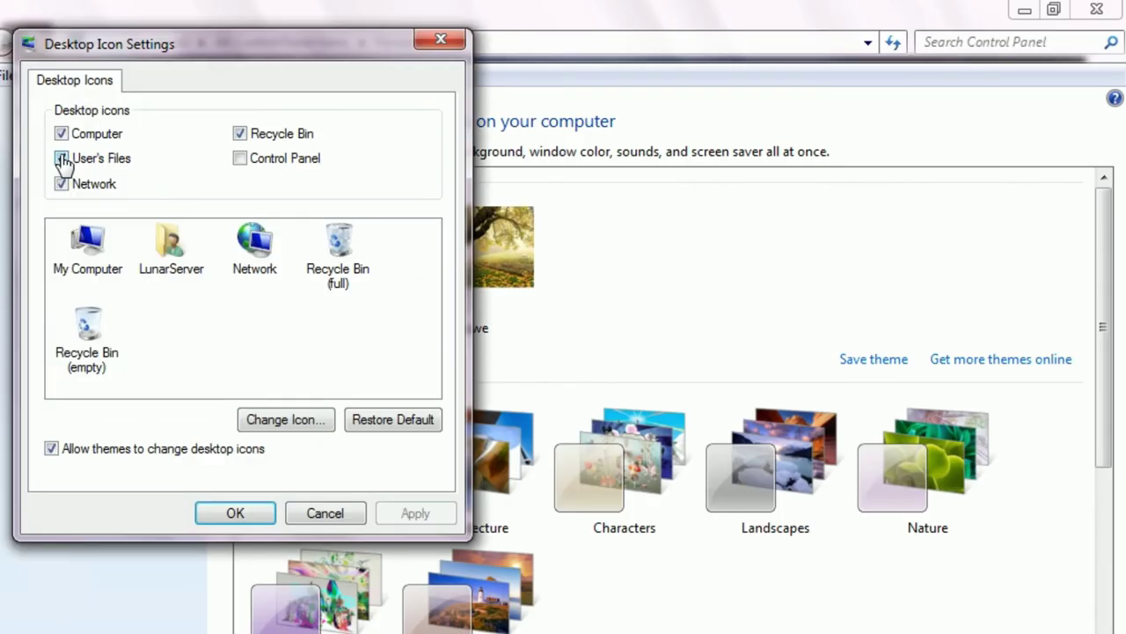
left_click(61, 159)
left_click_drag(181, 46, 349, 151)
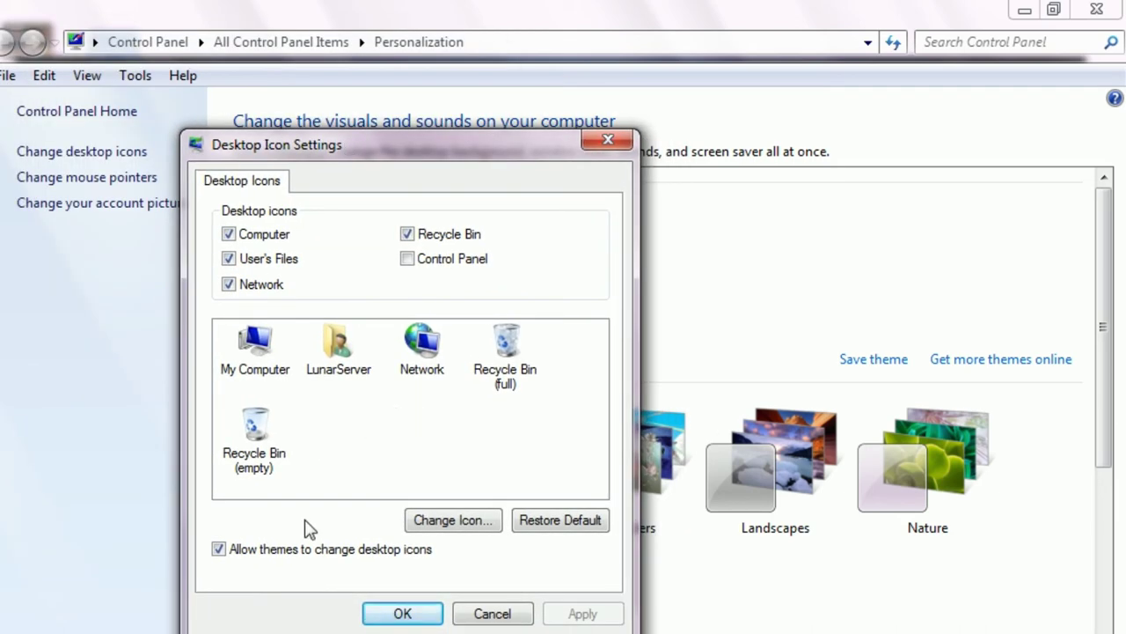
- Change the My Computer desktop icon to the monitor with a magnifying glass from imageres.dll, accept the settings and close the personalization window
left_click(255, 349)
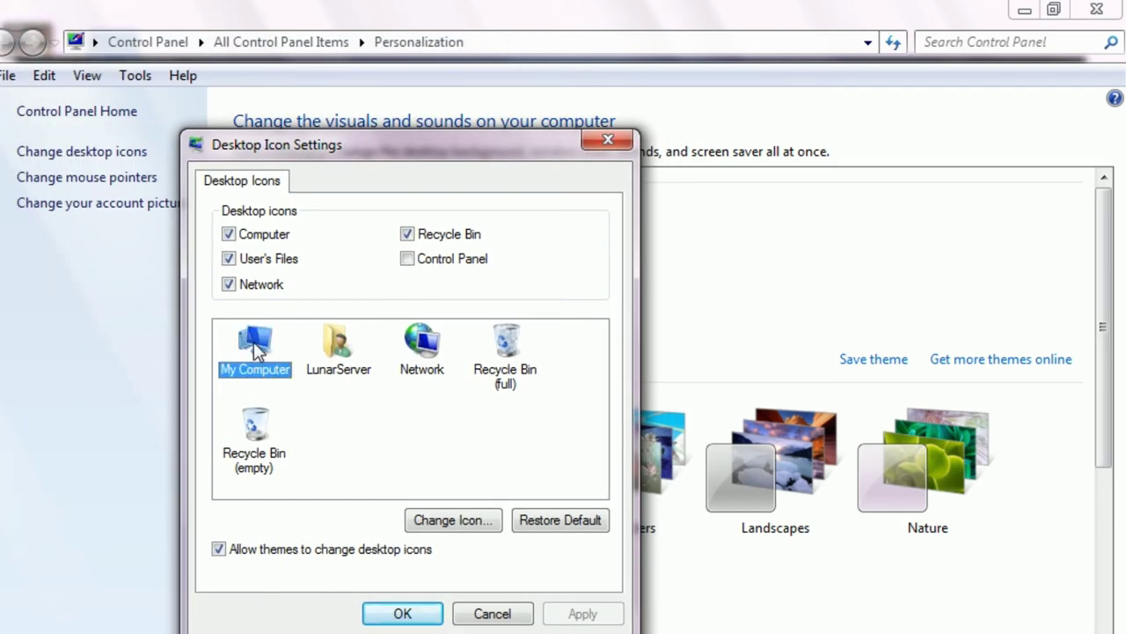
left_click(456, 520)
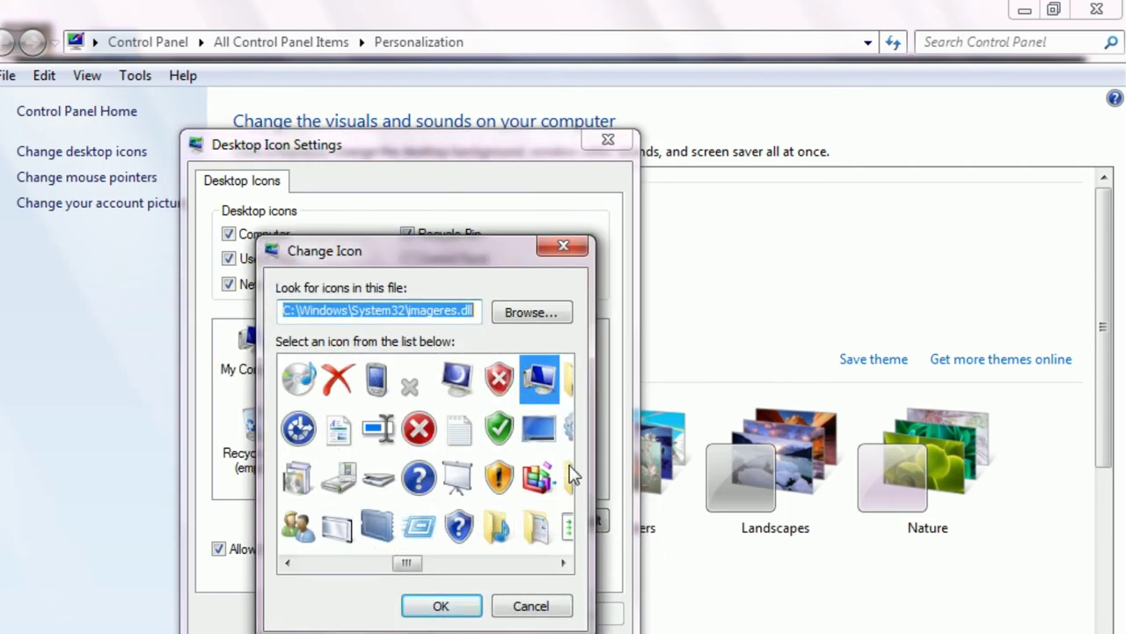
left_click(561, 563)
left_click(561, 563)
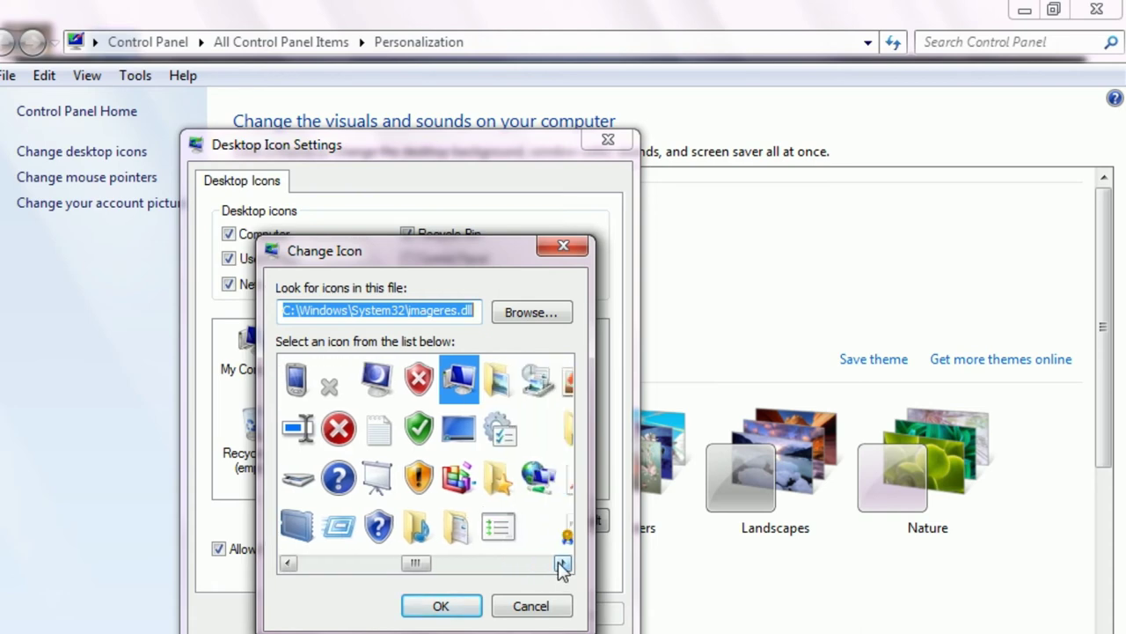
left_click(561, 564)
left_click(562, 564)
left_click(561, 563)
left_click(562, 564)
left_click(561, 563)
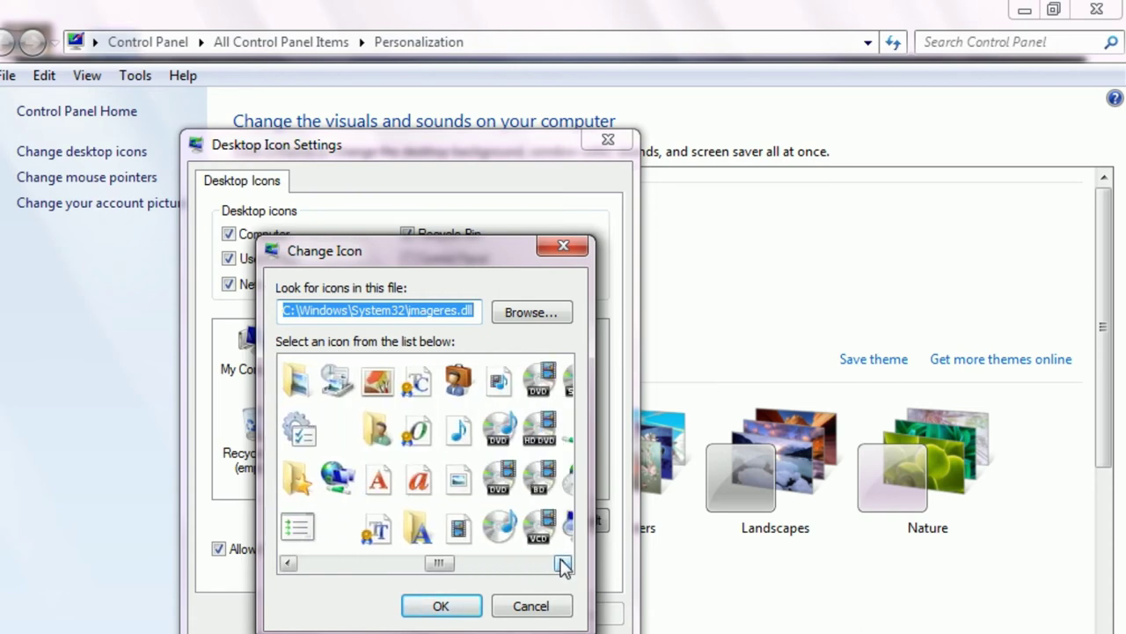
left_click(561, 563)
left_click(562, 563)
left_click(562, 563)
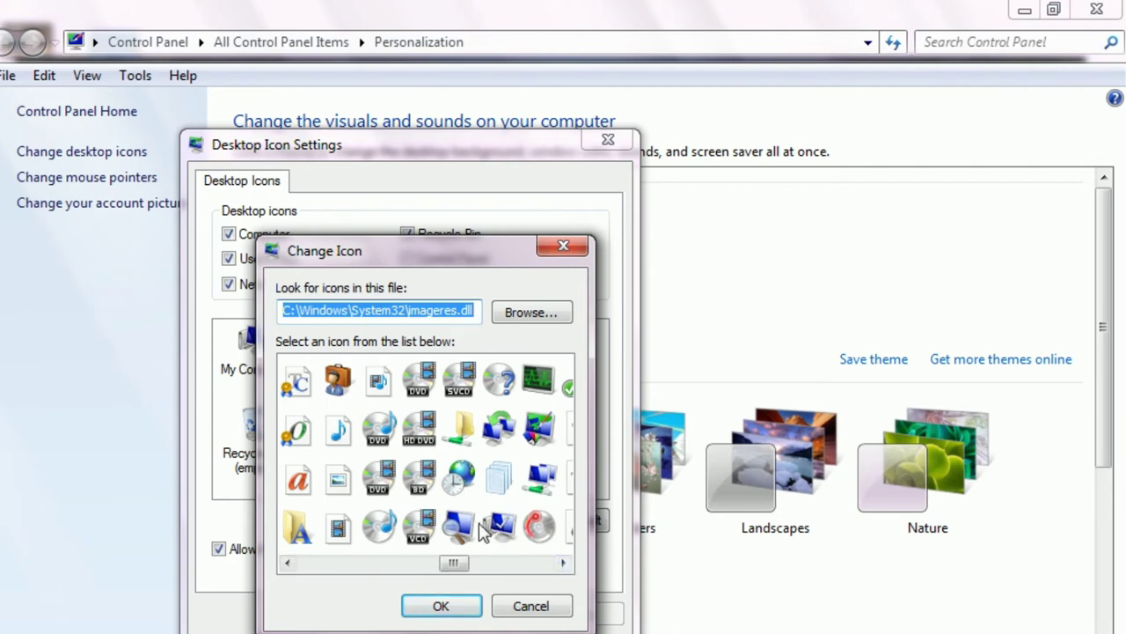
left_click(458, 526)
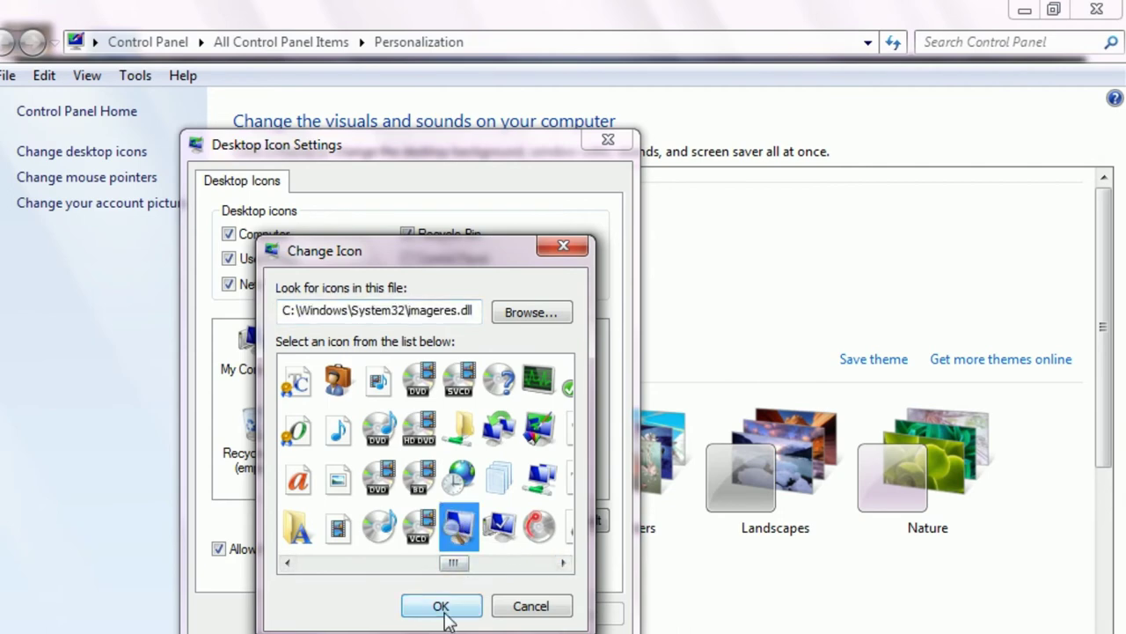
left_click(441, 606)
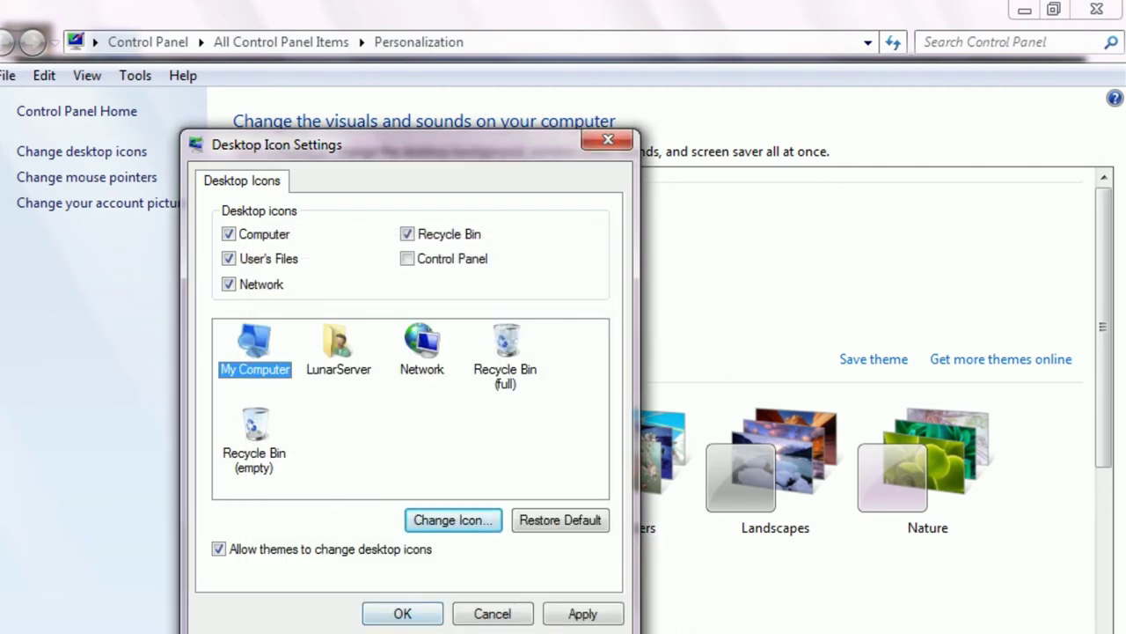
left_click(402, 612)
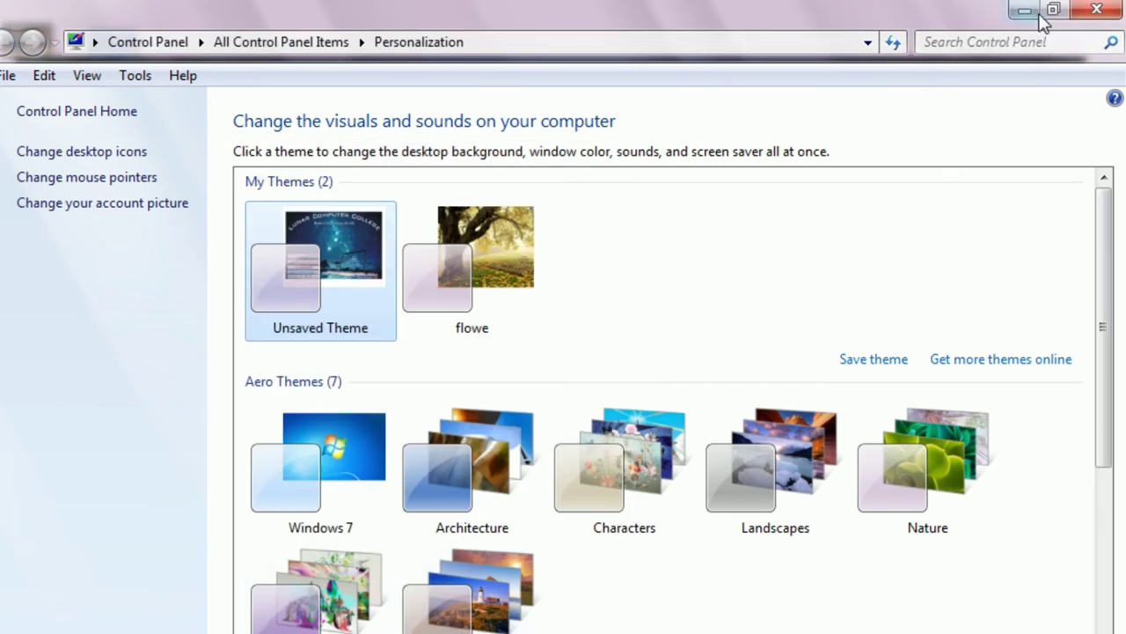
left_click(1095, 12)
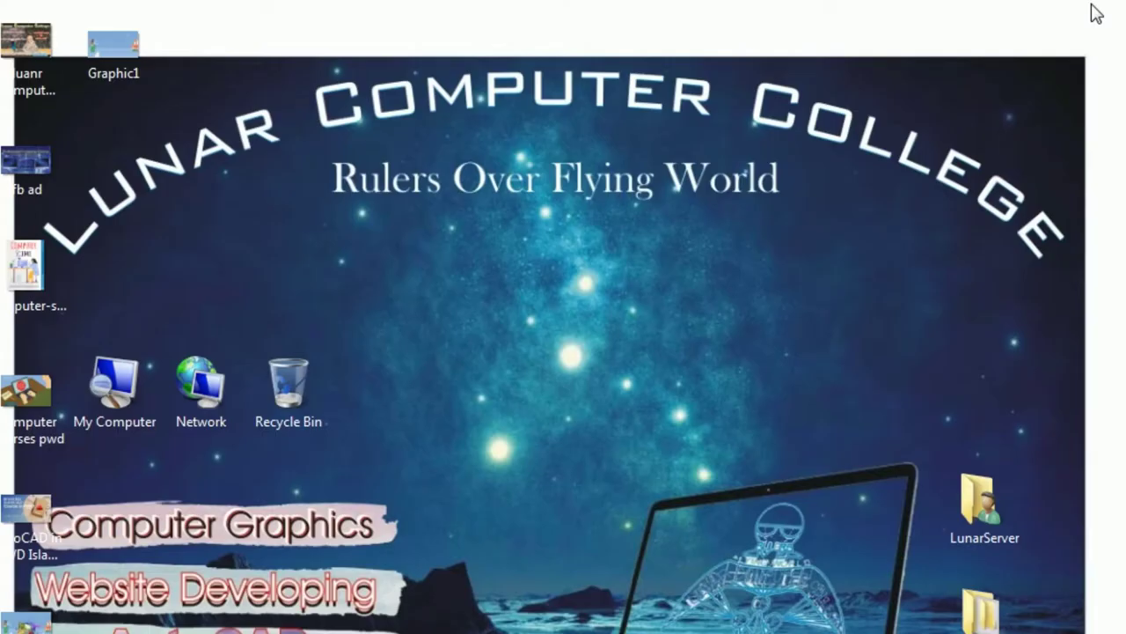
- Reopen the desktop's personalization settings and bring up the pointer options of the mouse properties
right_click(113, 394)
left_click(456, 364)
right_click(538, 336)
left_click(581, 631)
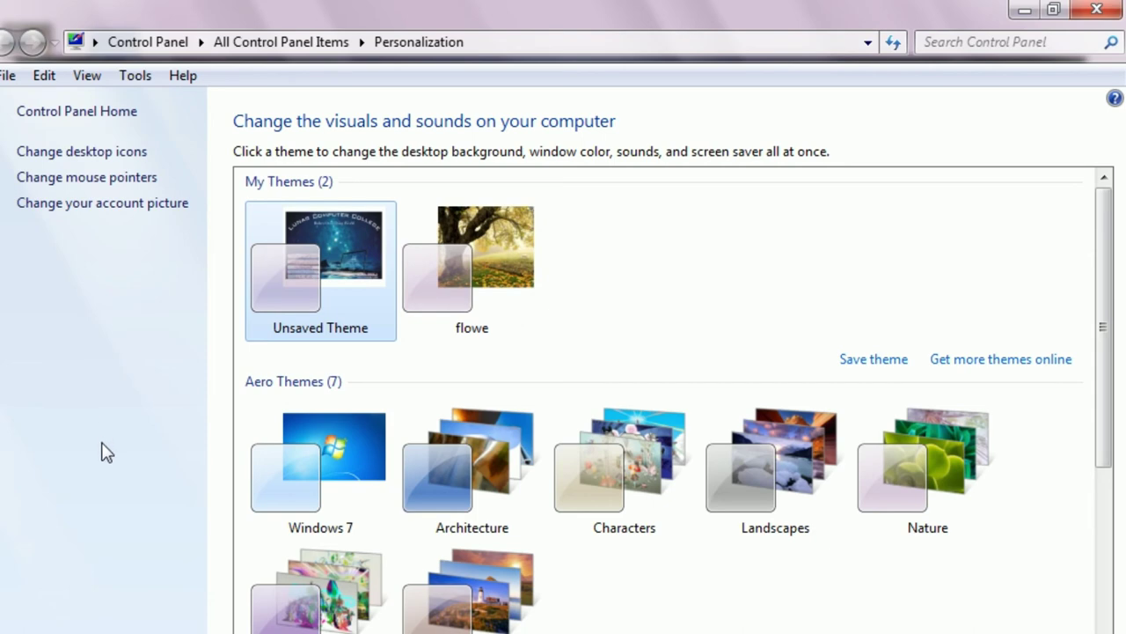
left_click(71, 180)
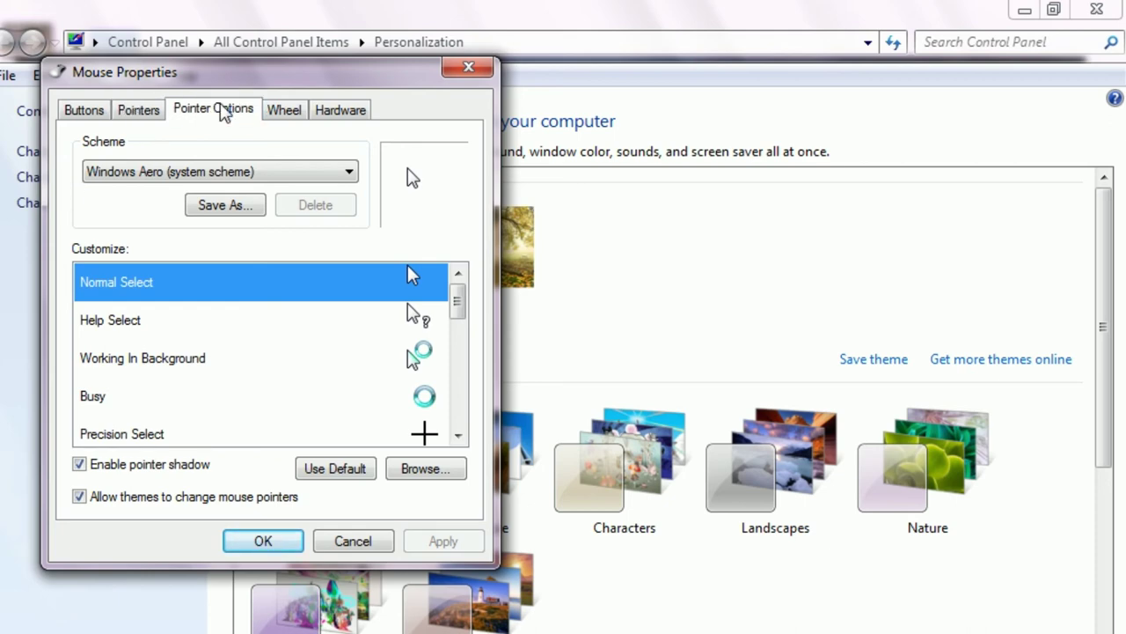
left_click(220, 110)
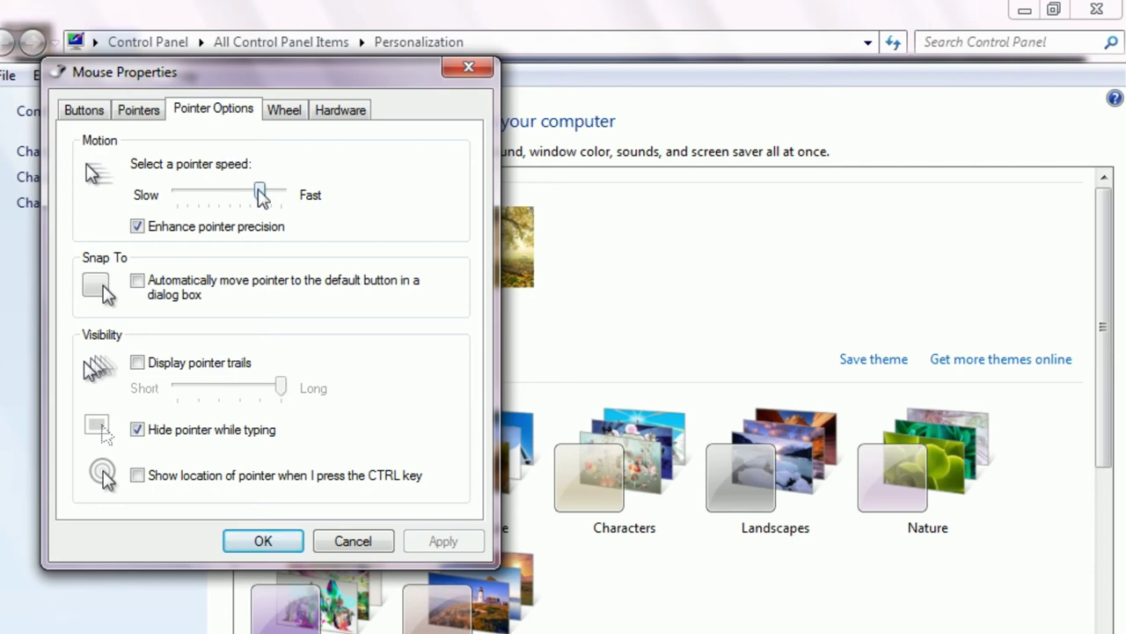
- Lower the pointer speed to the slowest setting and raise it to a little above medium
left_click_drag(259, 192, 177, 195)
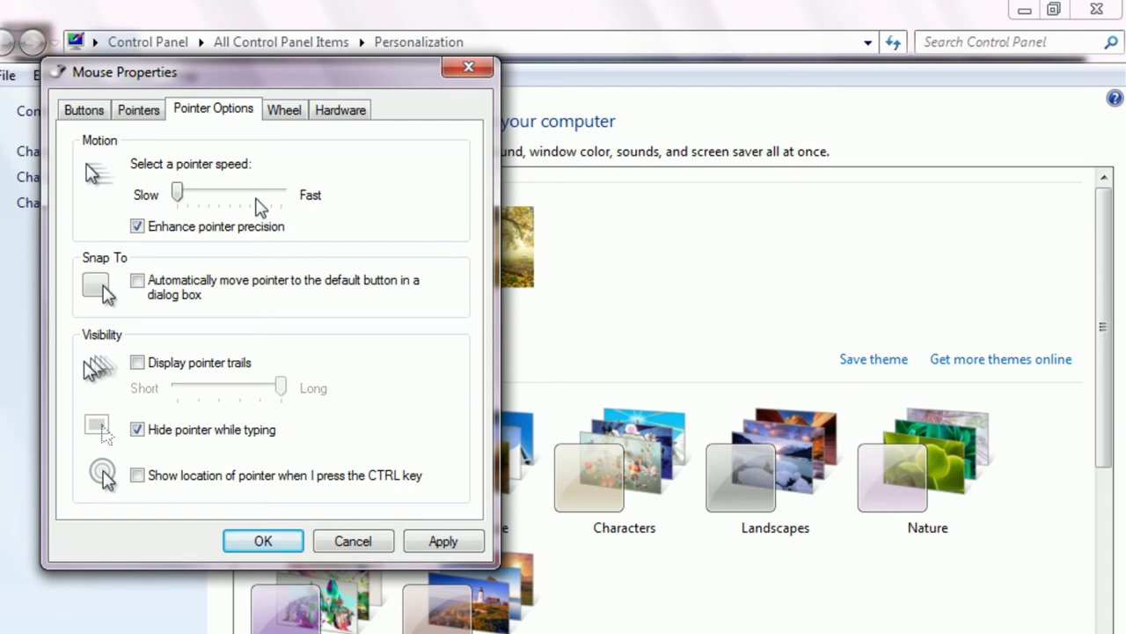
left_click(259, 201)
left_click(260, 201)
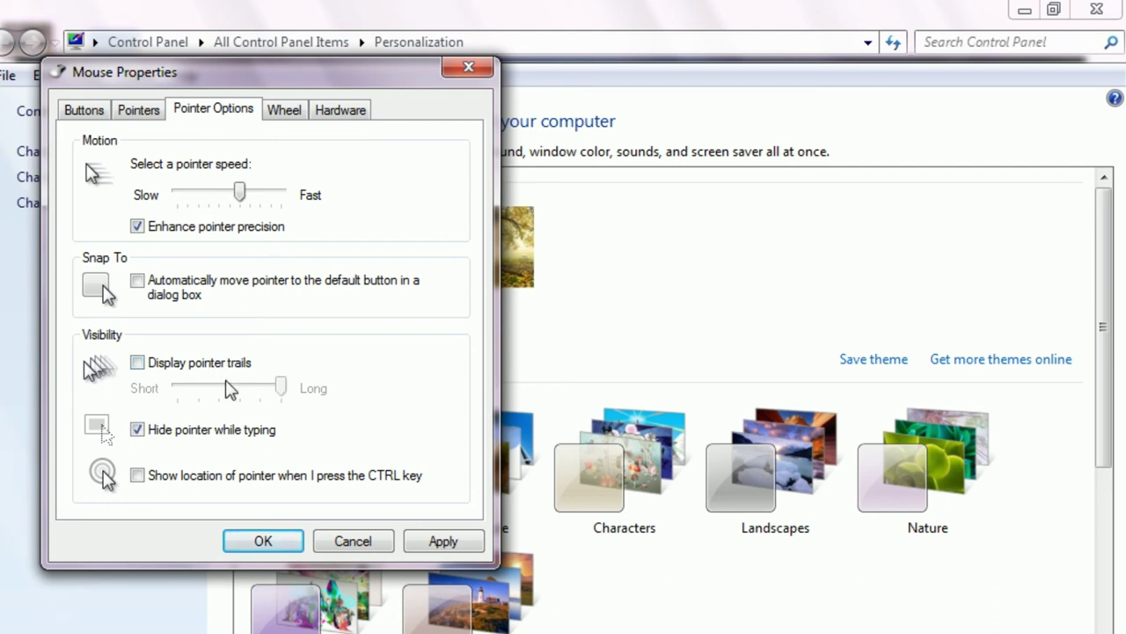
- Try out Display pointer trails and Show location of pointer when I press the CTRL key, turning each option back off
left_click(138, 363)
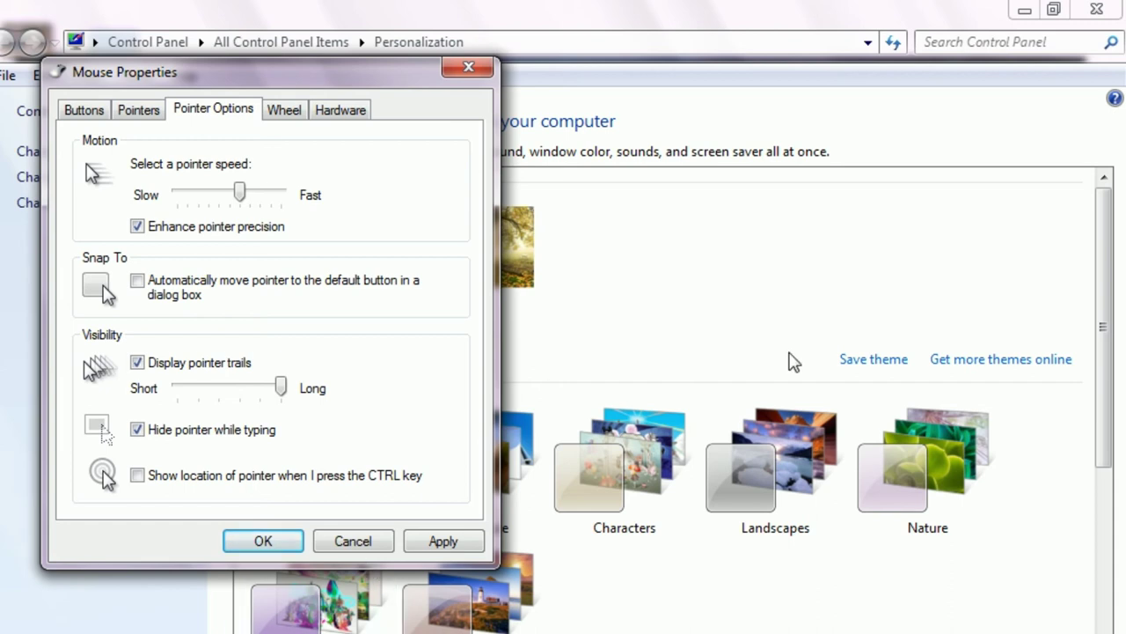
left_click(137, 363)
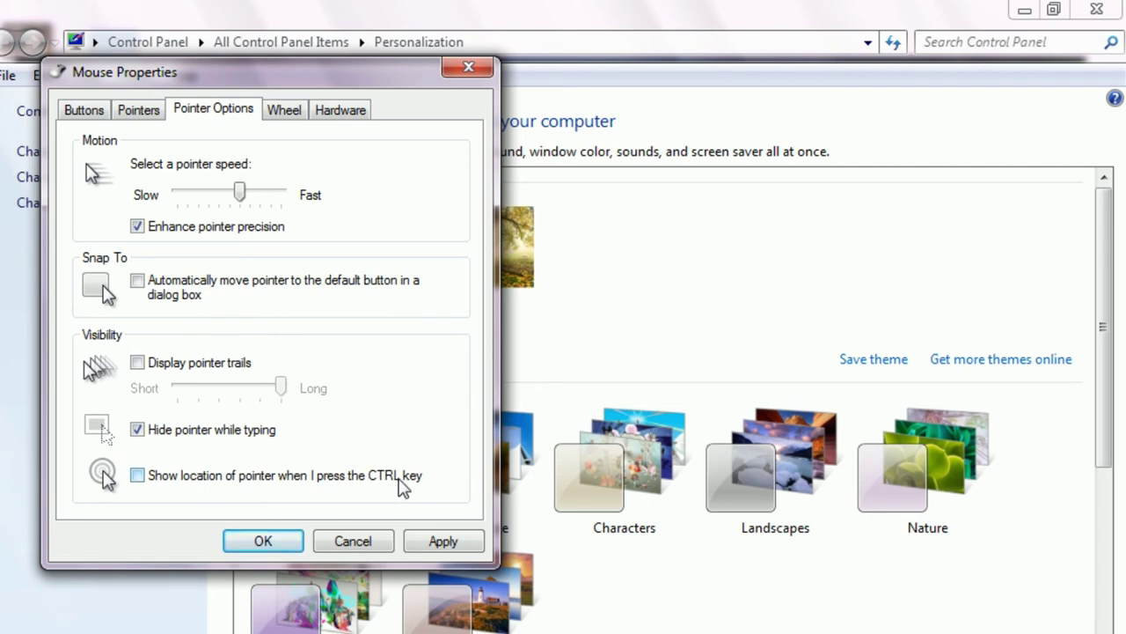
left_click(136, 477)
left_click(425, 546)
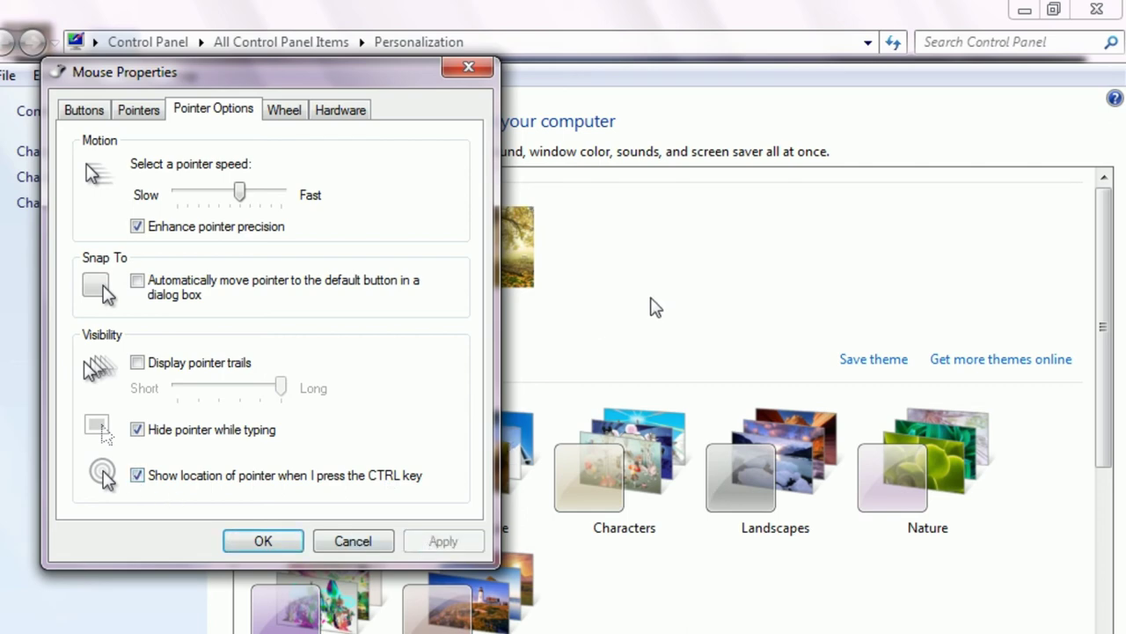
key("ctrl")
key("ctrl")
key("ctrl")
key("ctrl")
key("ctrl")
key("ctrl")
left_click(137, 475)
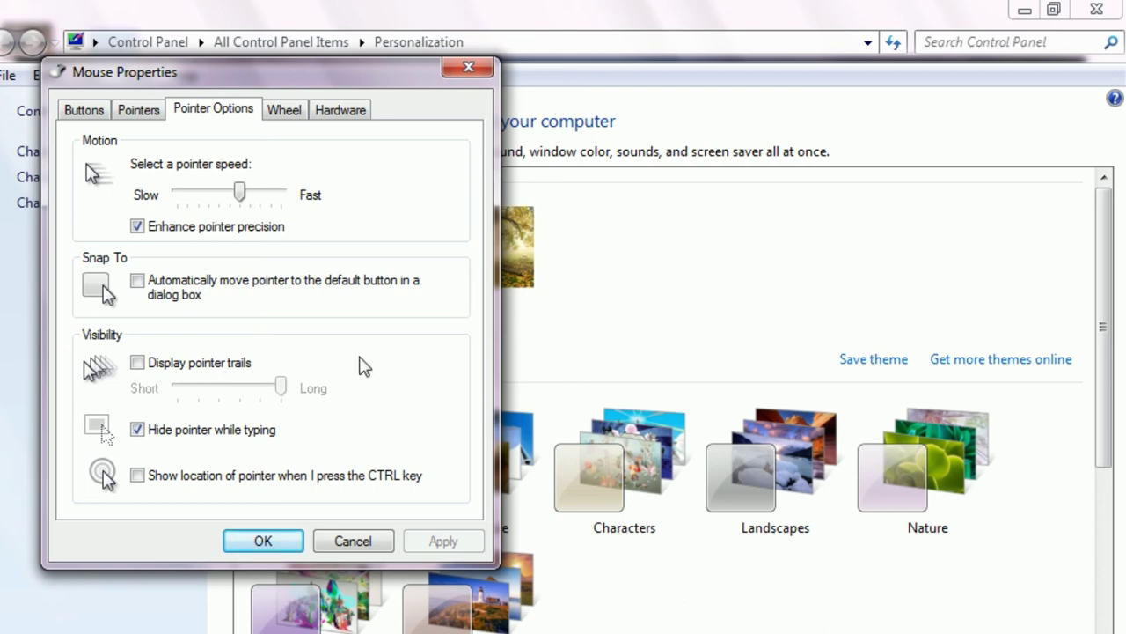
- View the mouse wheel scrolling settings, accept the mouse properties and close the personalization window
left_click(280, 112)
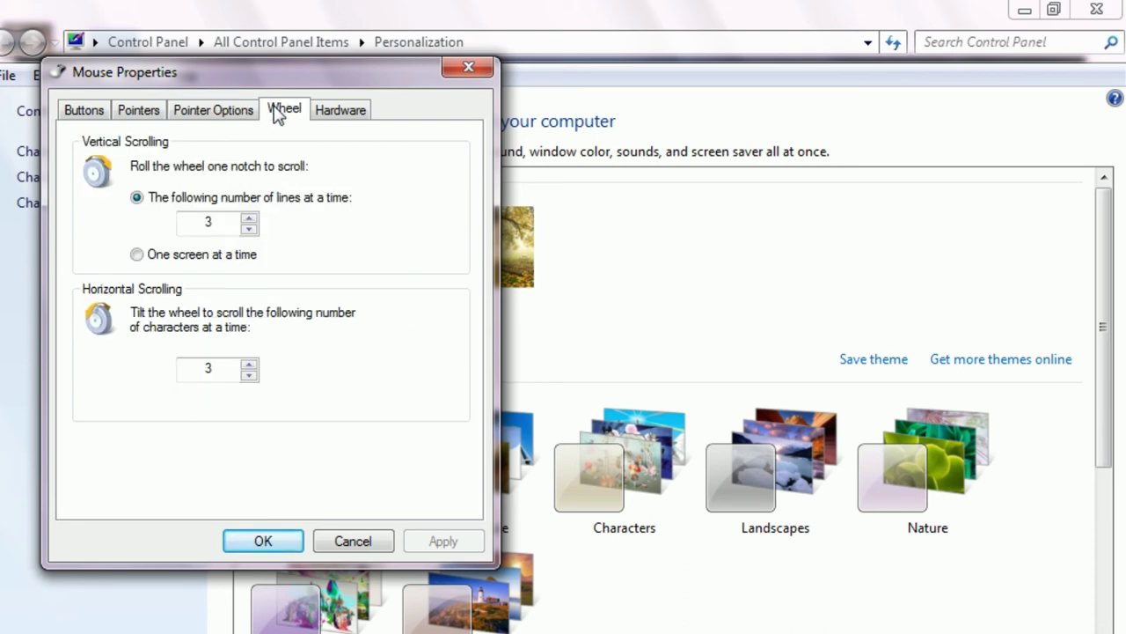
key("Return")
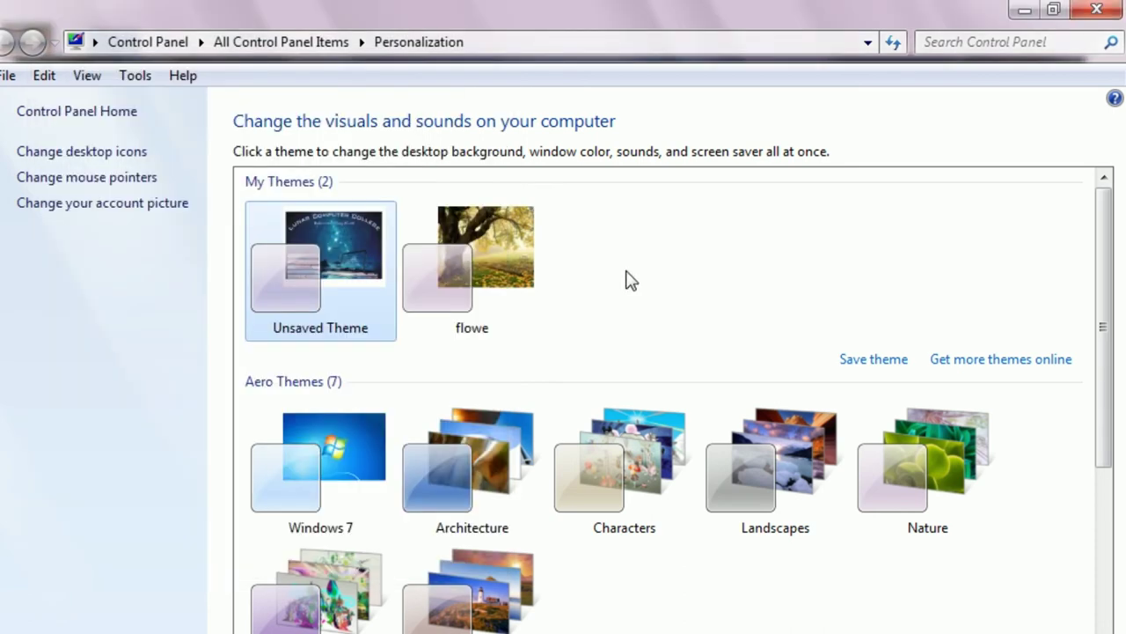
left_click(1096, 10)
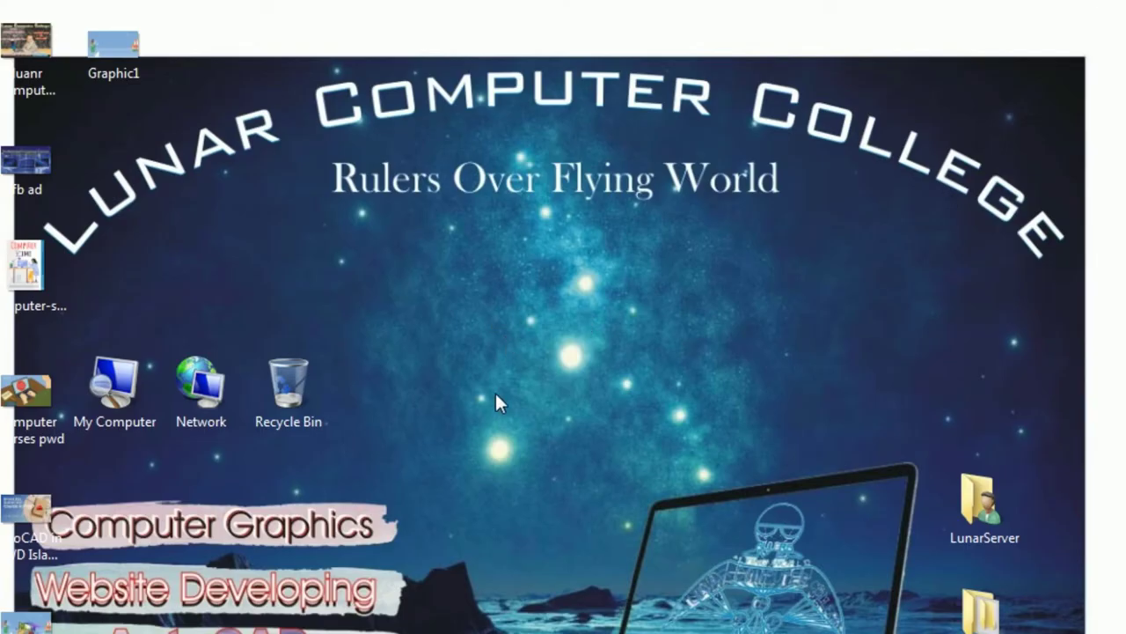
- View the system properties of My Computer and close the window
right_click(103, 390)
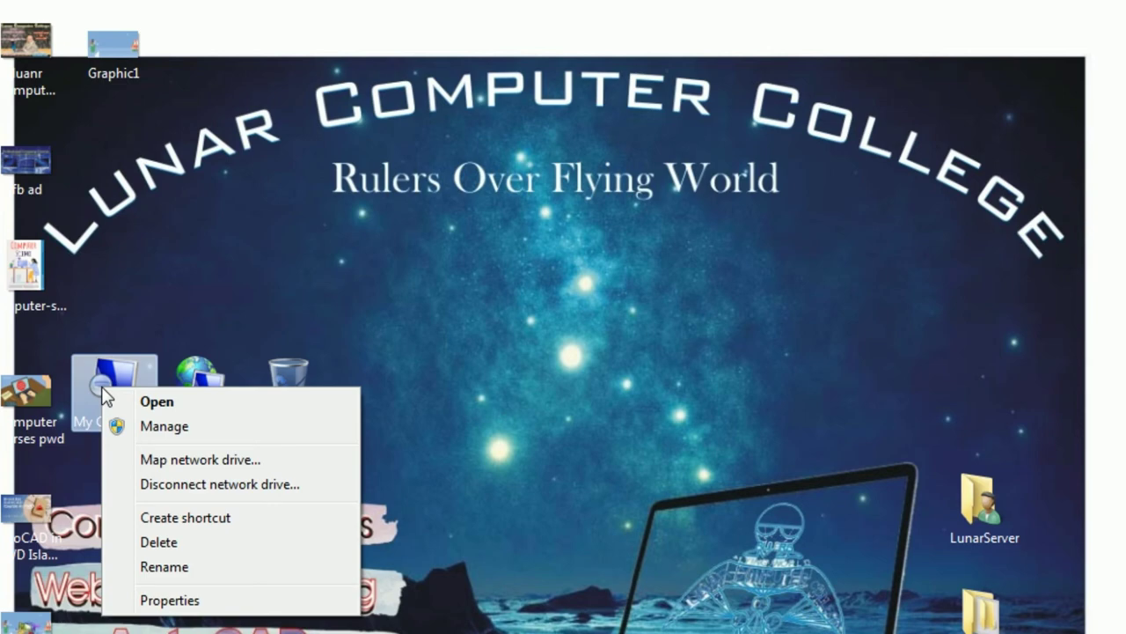
left_click(172, 601)
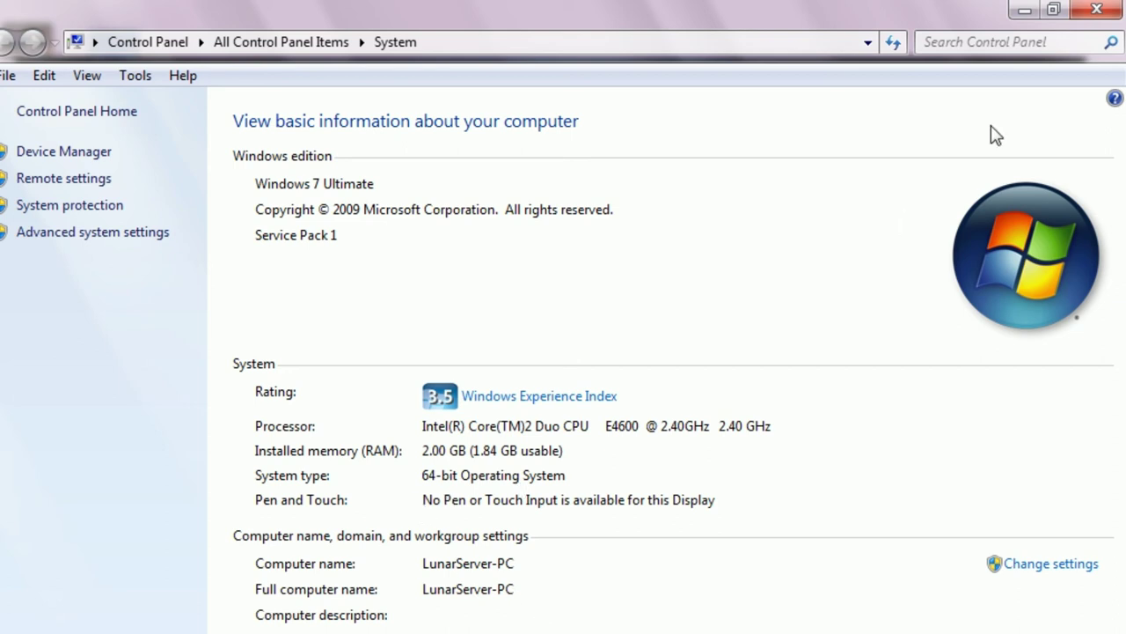
left_click(1097, 11)
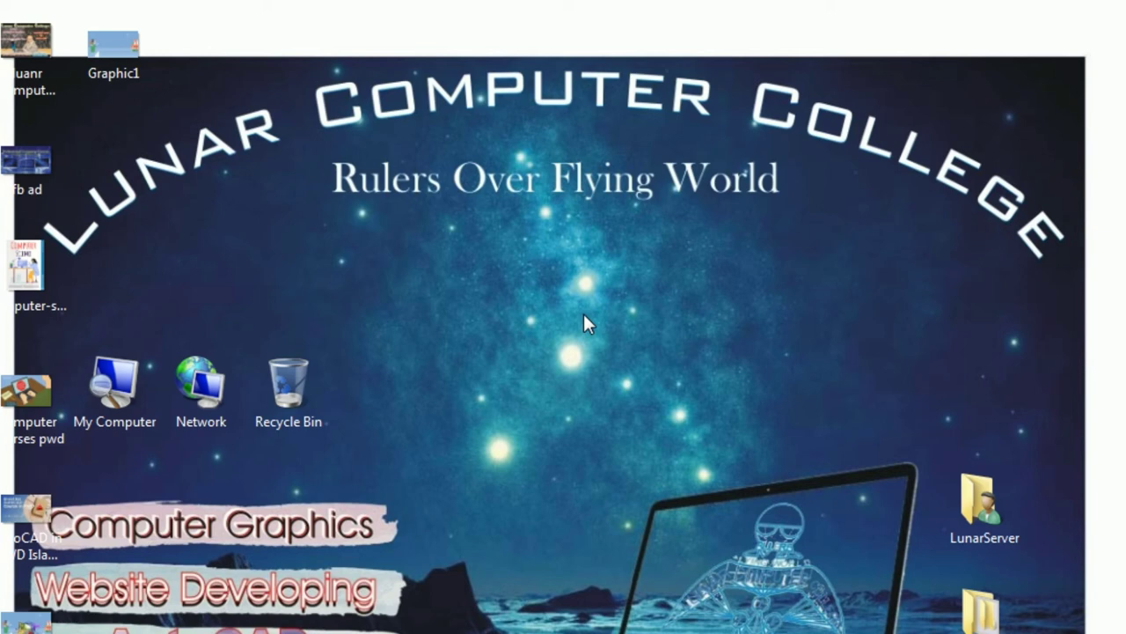
- Run dxdiag, examine the system information in the DirectX Diagnostic Tool and close it
key("super+r")
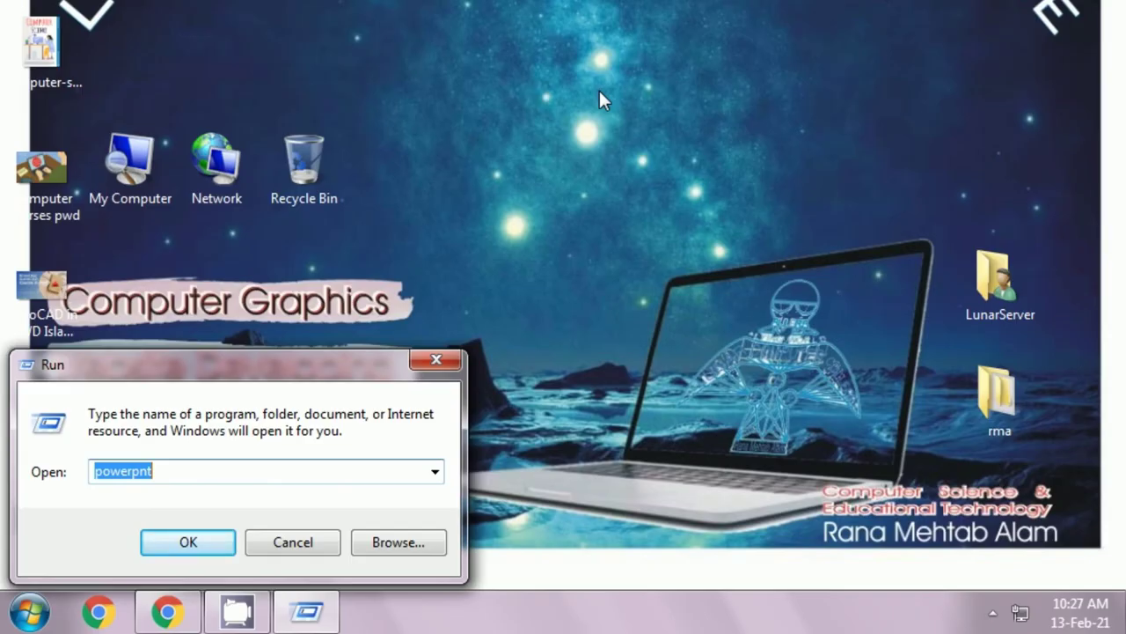
type("dxd")
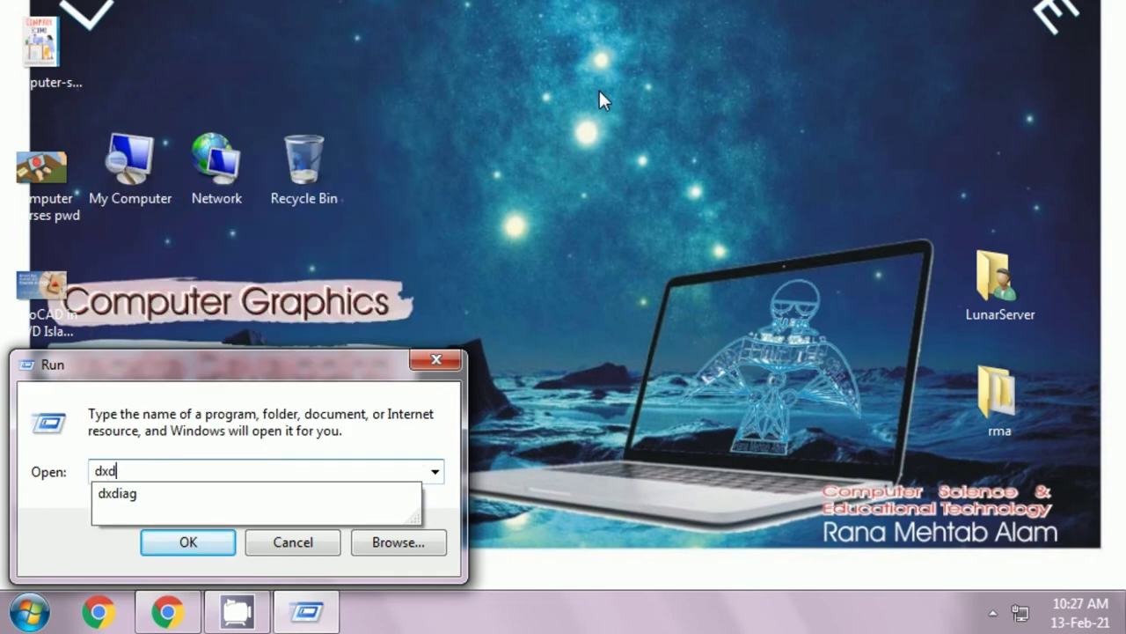
type("iag")
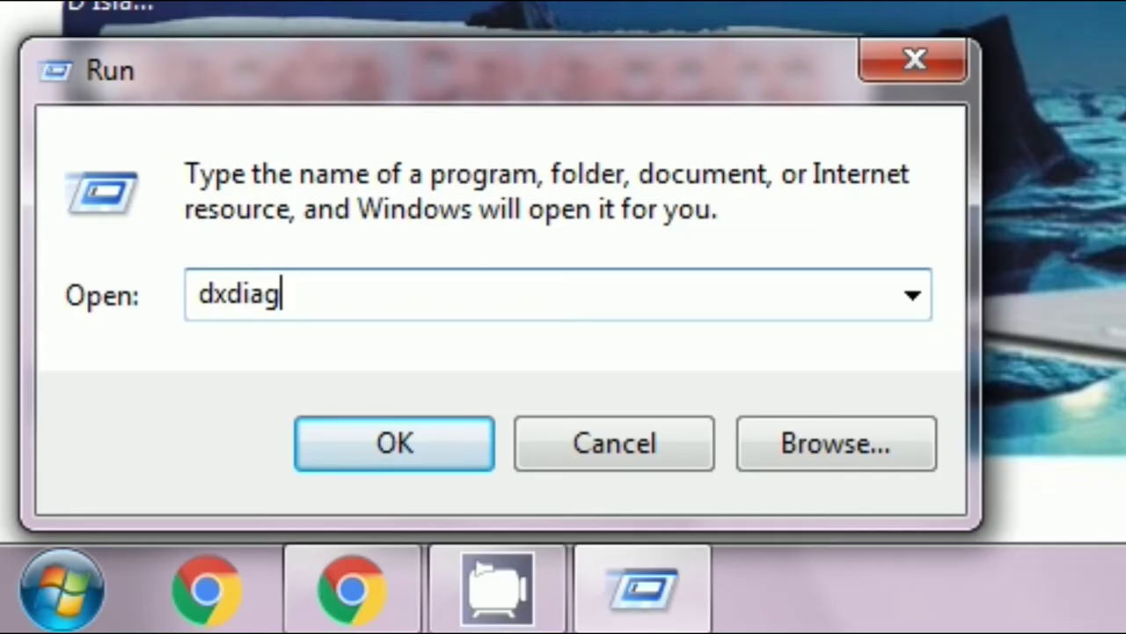
left_click(443, 450)
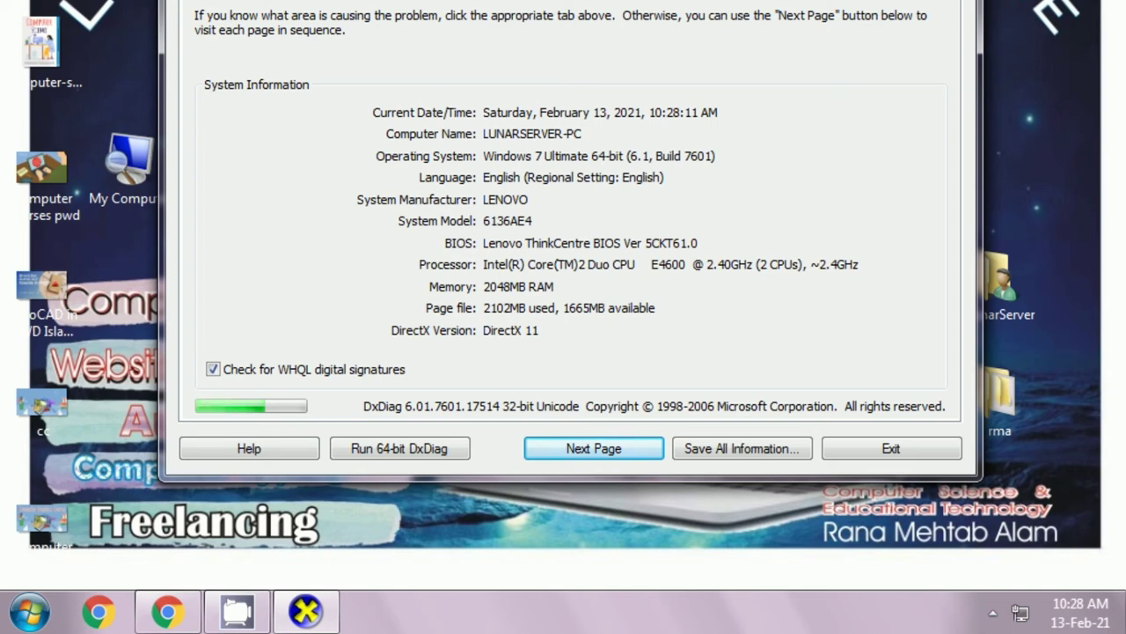
key("alt+F4")
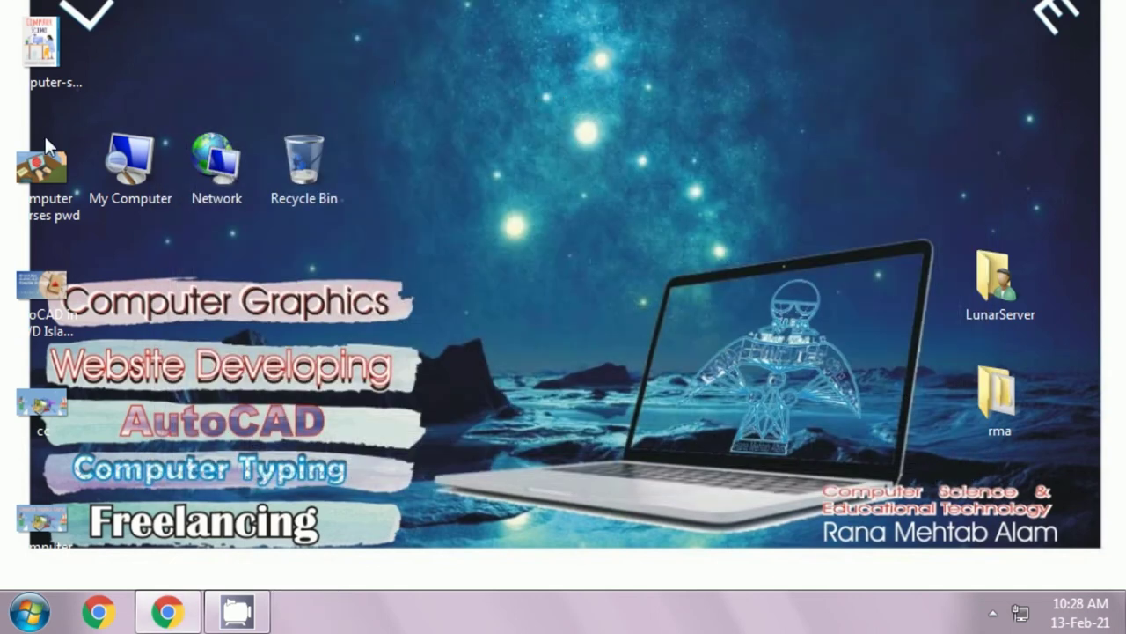
- Open the properties of My Computer again to examine the system, workgroup and Windows activation details
right_click(127, 168)
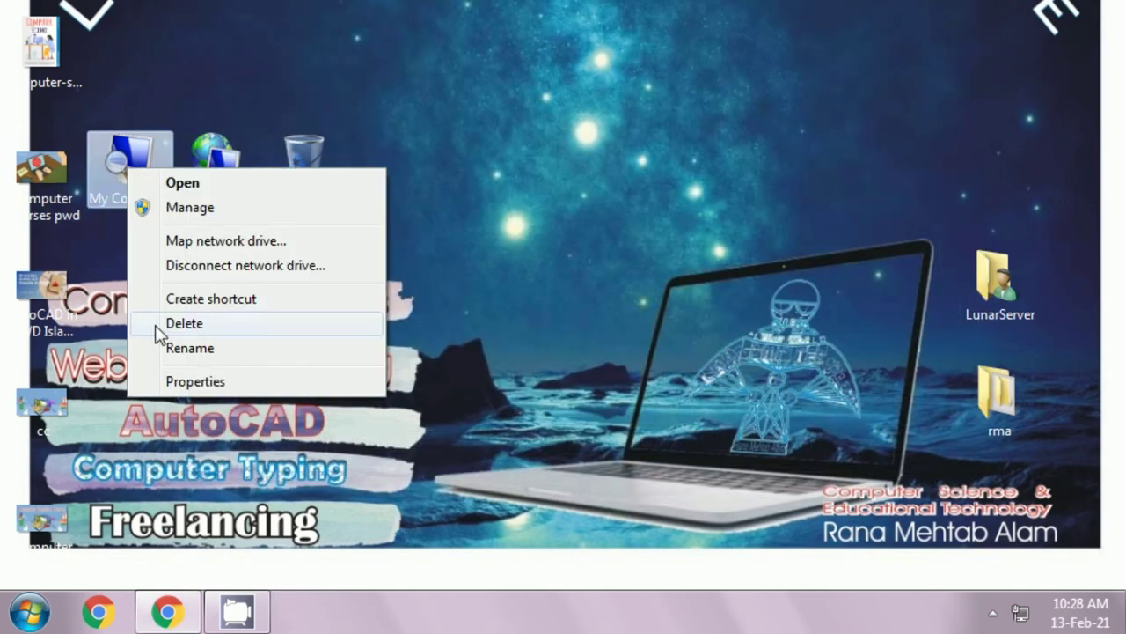
left_click(179, 381)
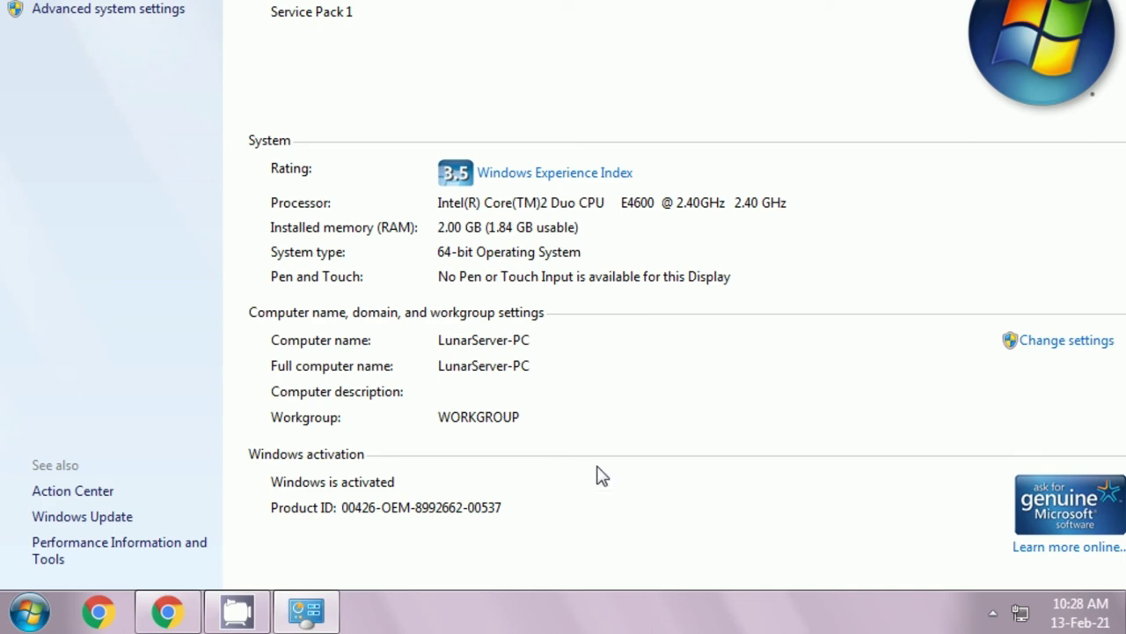
- Copy a screenshot of the System and Computer name sections, about 584×291 pixels, and close the system properties
key("Print")
left_click_drag(233, 121, 233, 154)
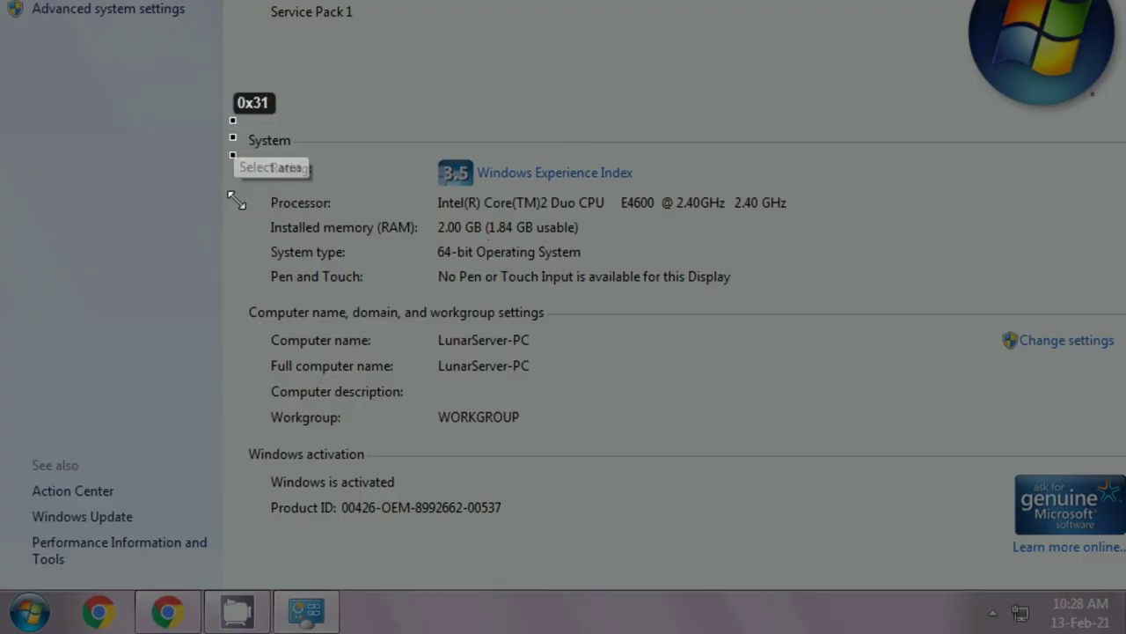
left_click_drag(236, 201, 882, 444)
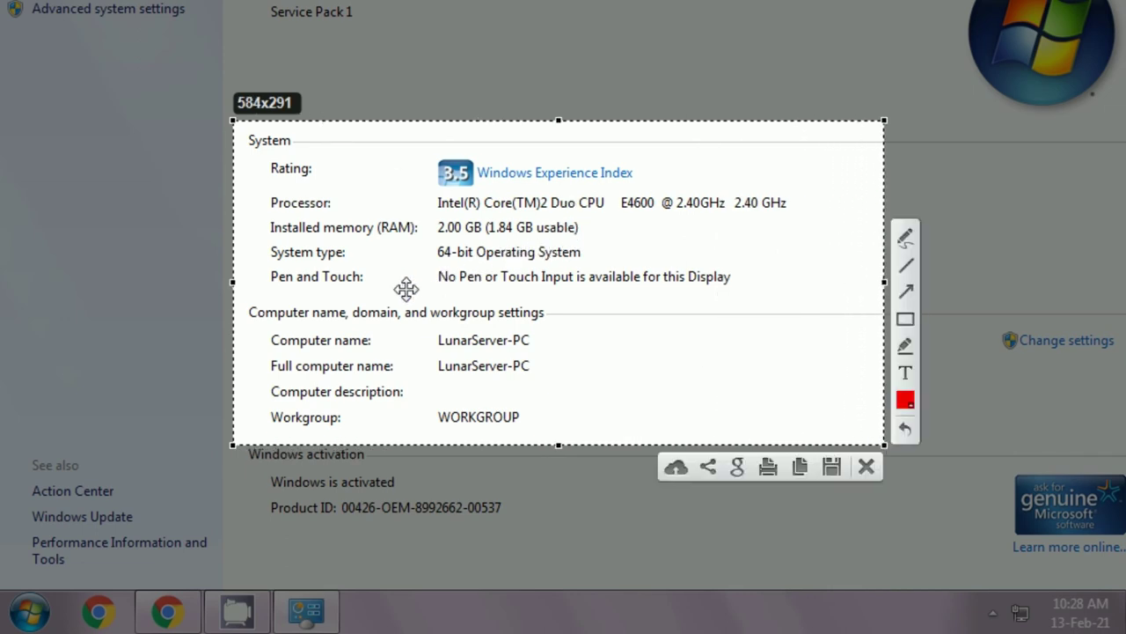
key("ctrl+c")
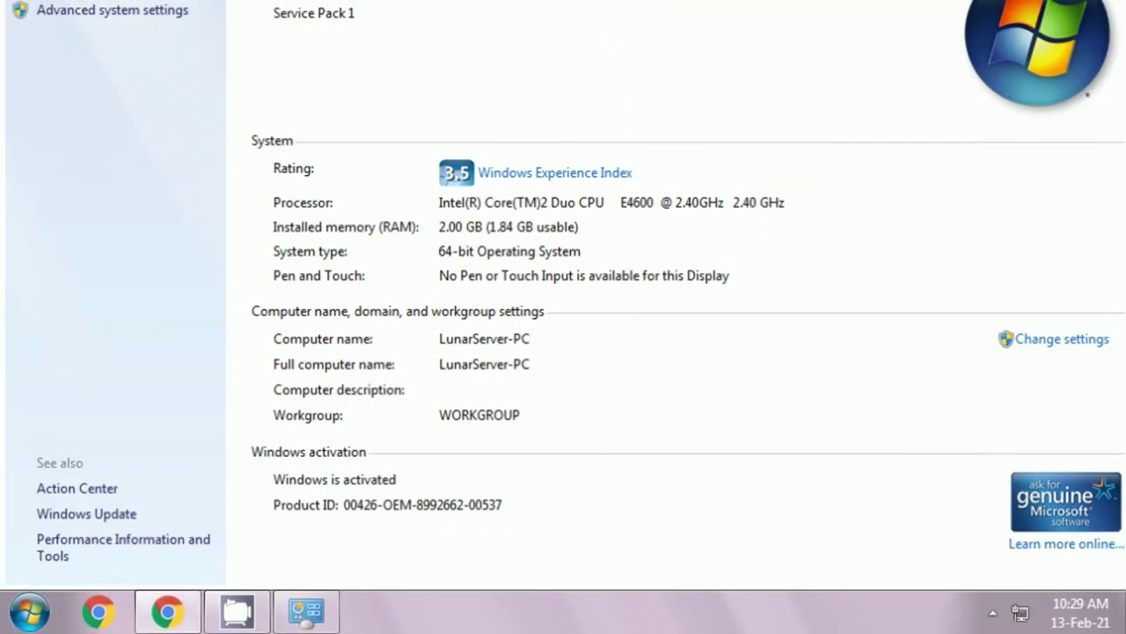
key("alt+F4")
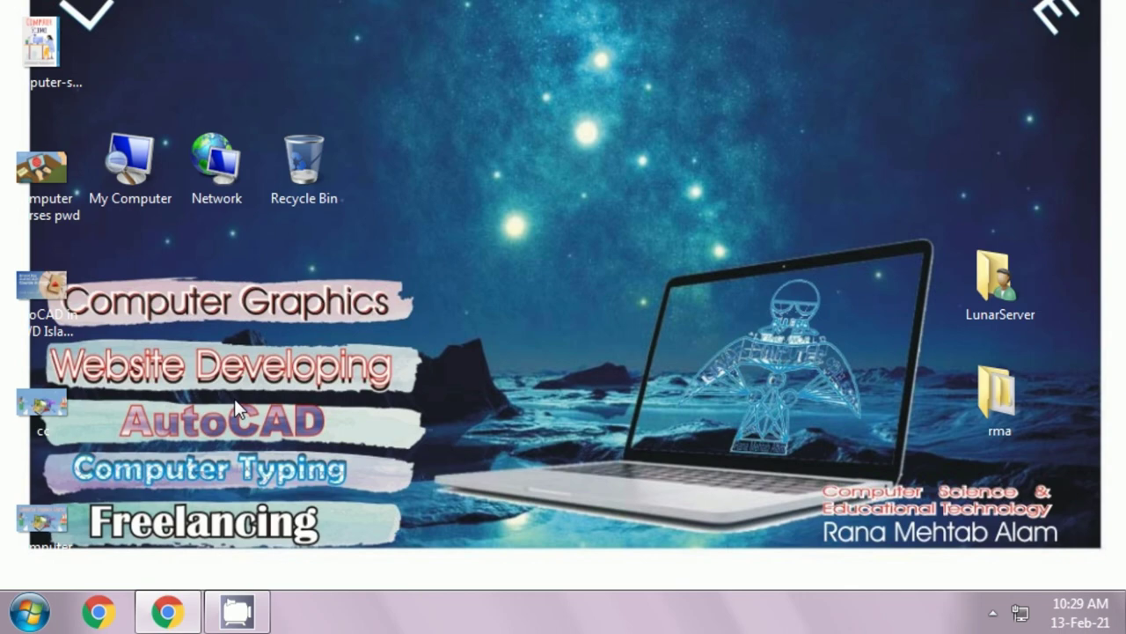
- Run dxdiag, copy a screenshot of the System Manufacturer and System Model lines, about 197×49 pixels, and close the tool
key("super+r")
key("Escape")
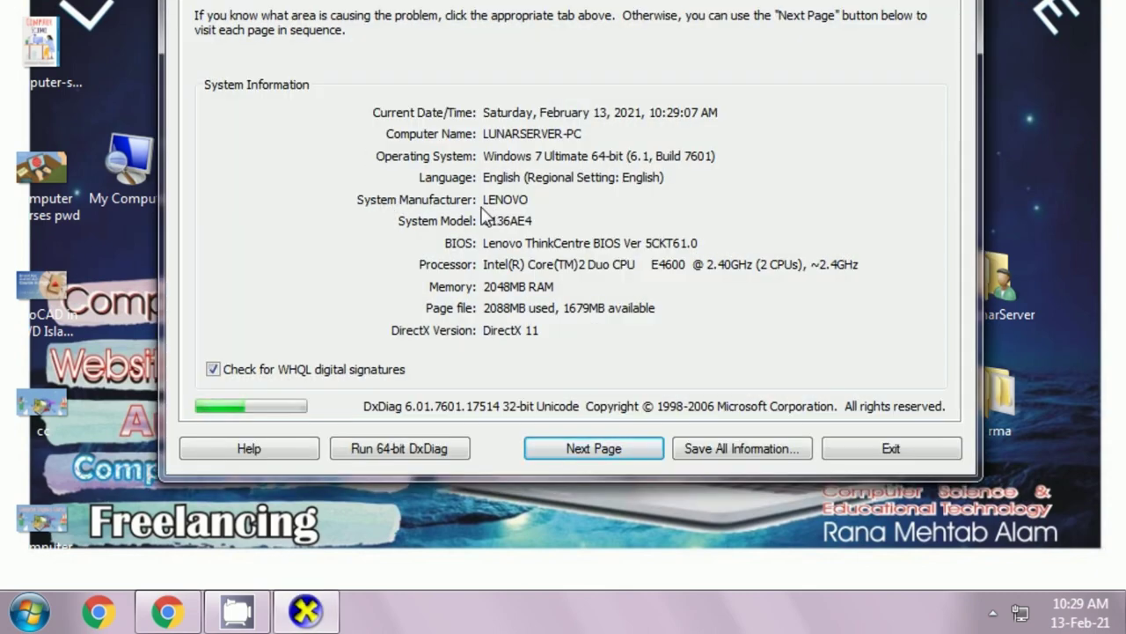
key("Print")
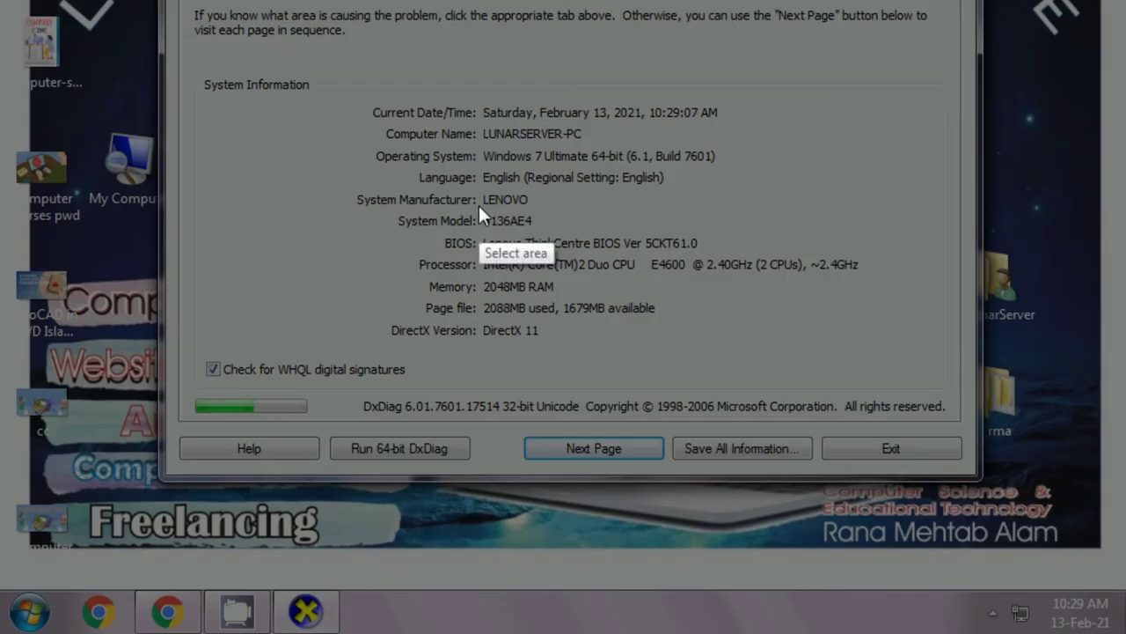
left_click_drag(471, 179, 538, 231)
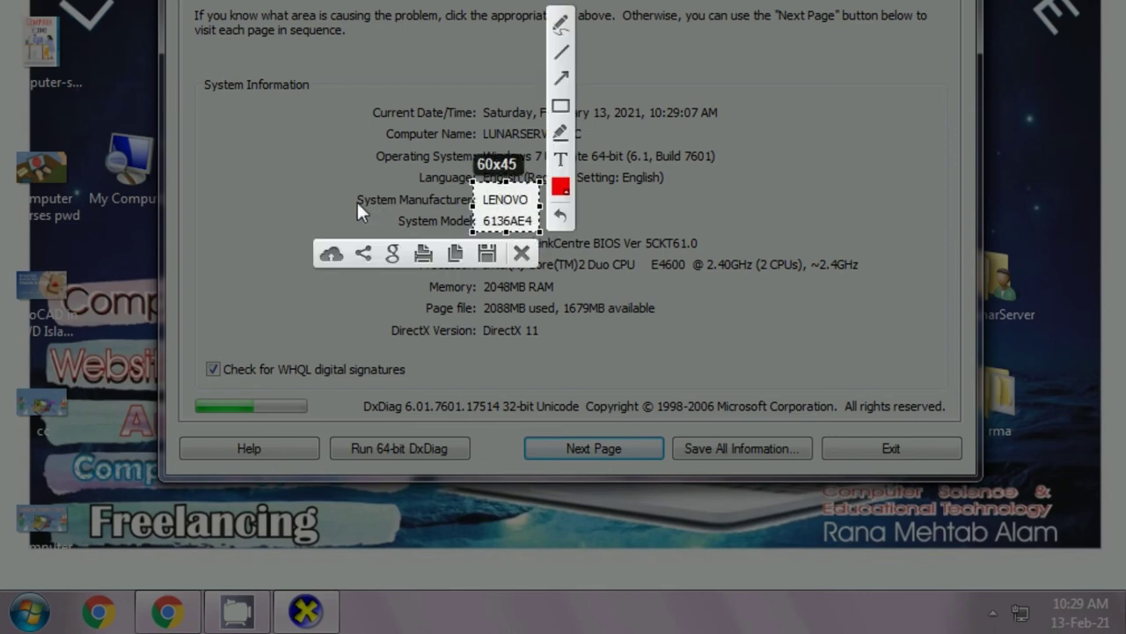
mouse_move(344, 179)
left_mouse_down()
mouse_move(575, 249)
mouse_move(565, 235)
left_mouse_up()
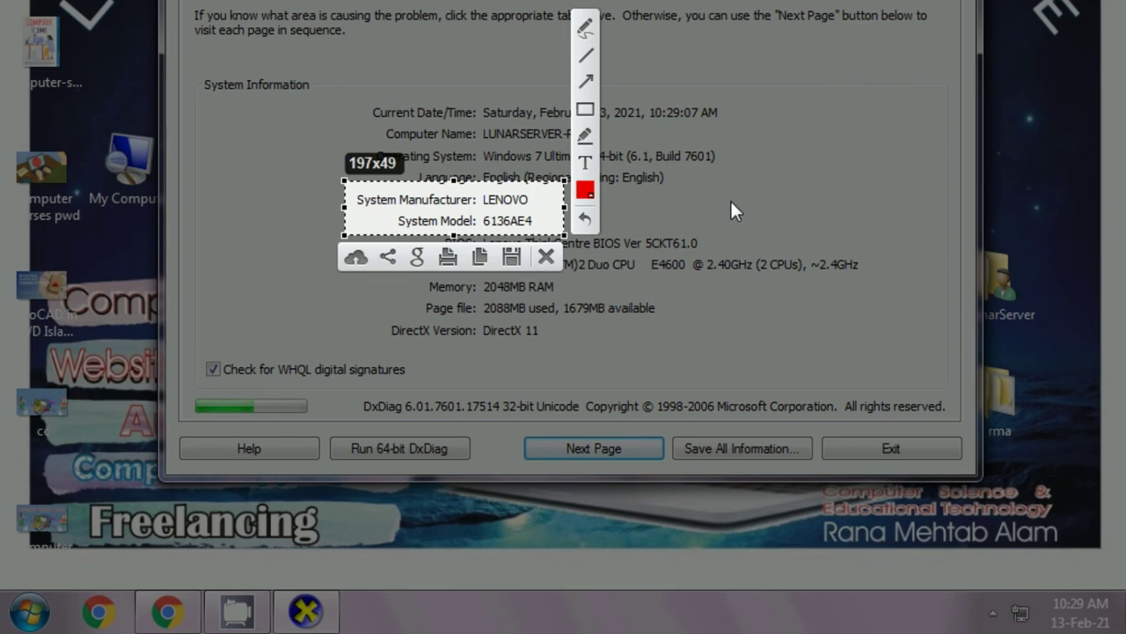
key("ctrl+c")
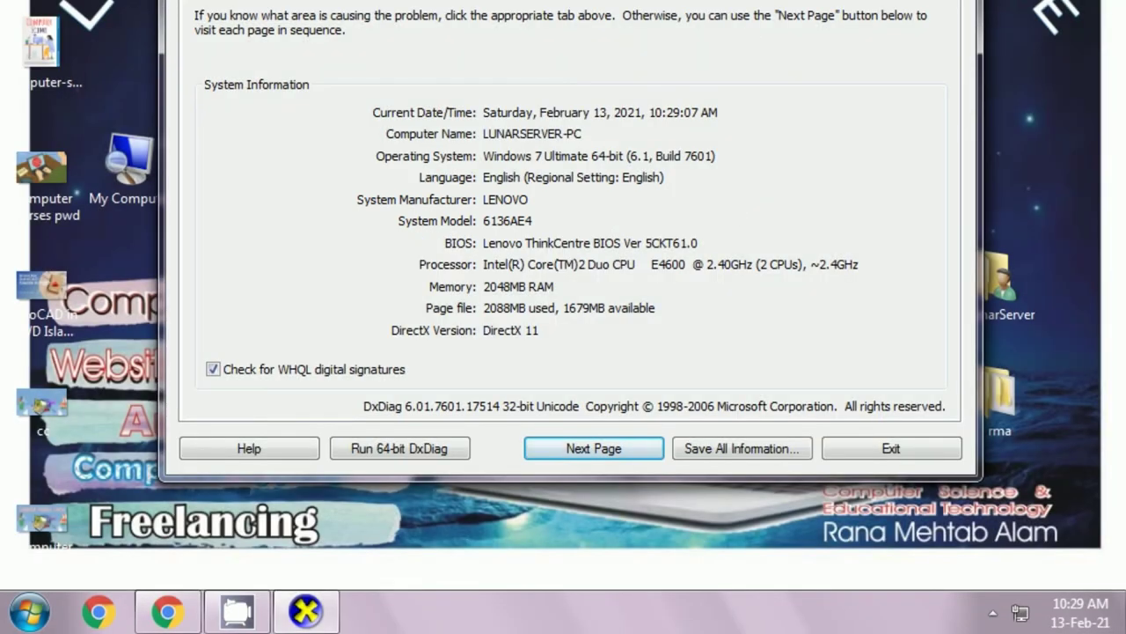
key("alt+F4")
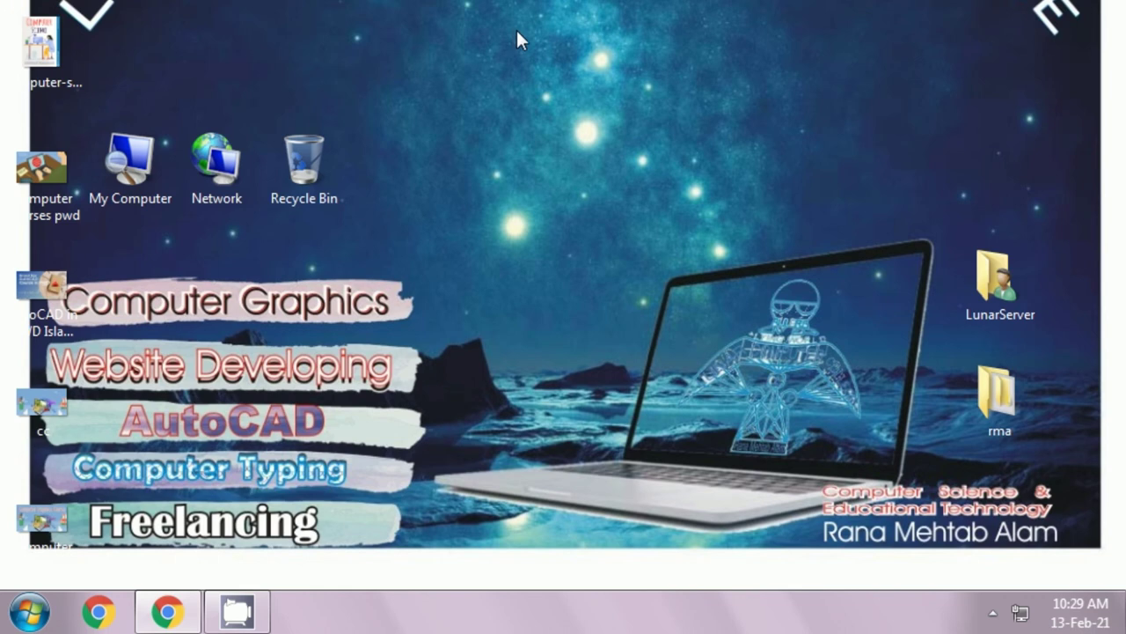
- Create a new folder named LCC on the desktop
right_click(482, 119)
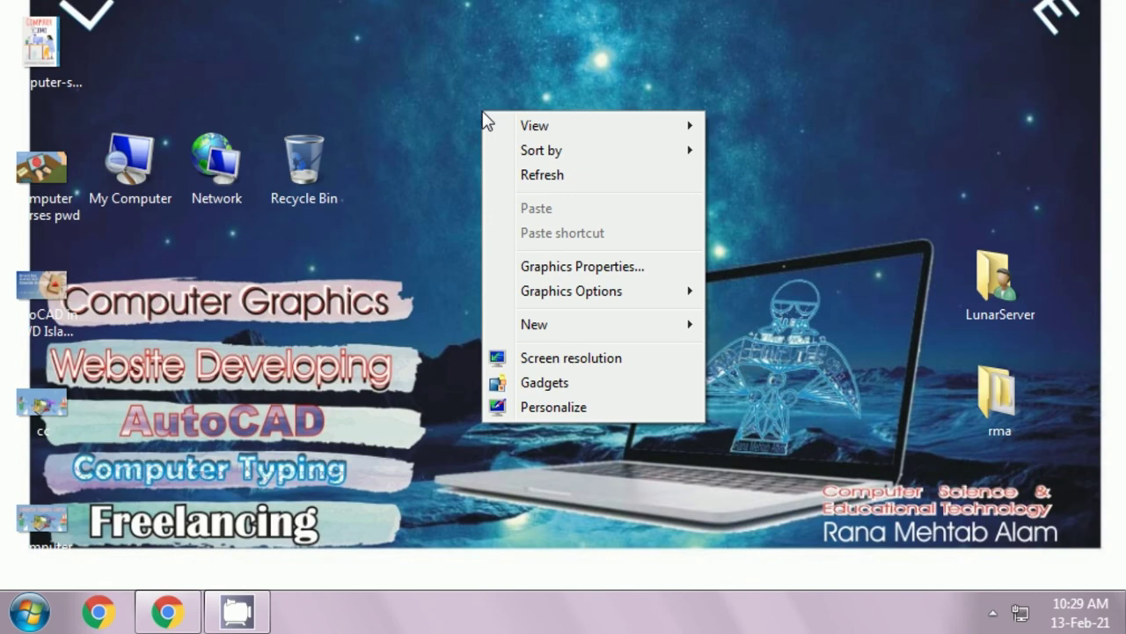
mouse_move(545, 331)
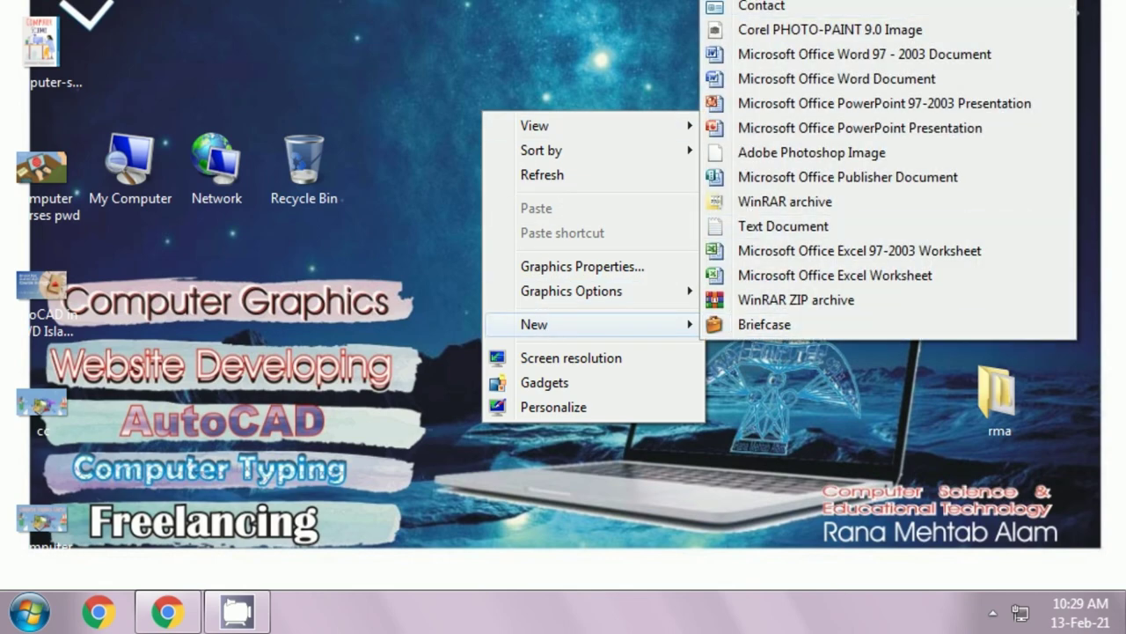
key("f")
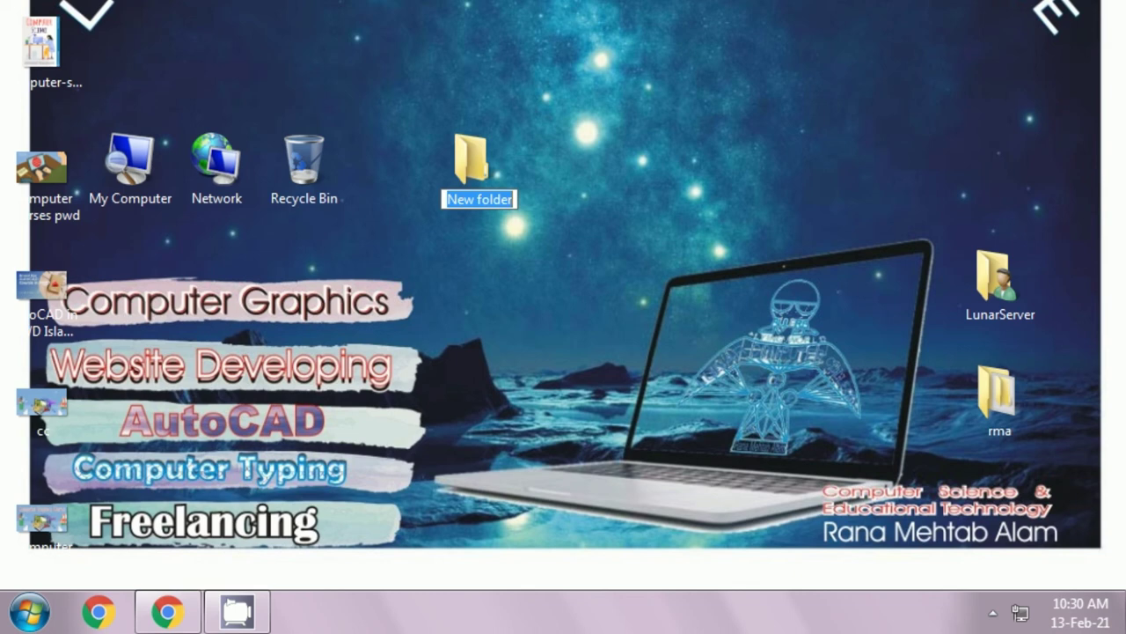
type("LCC")
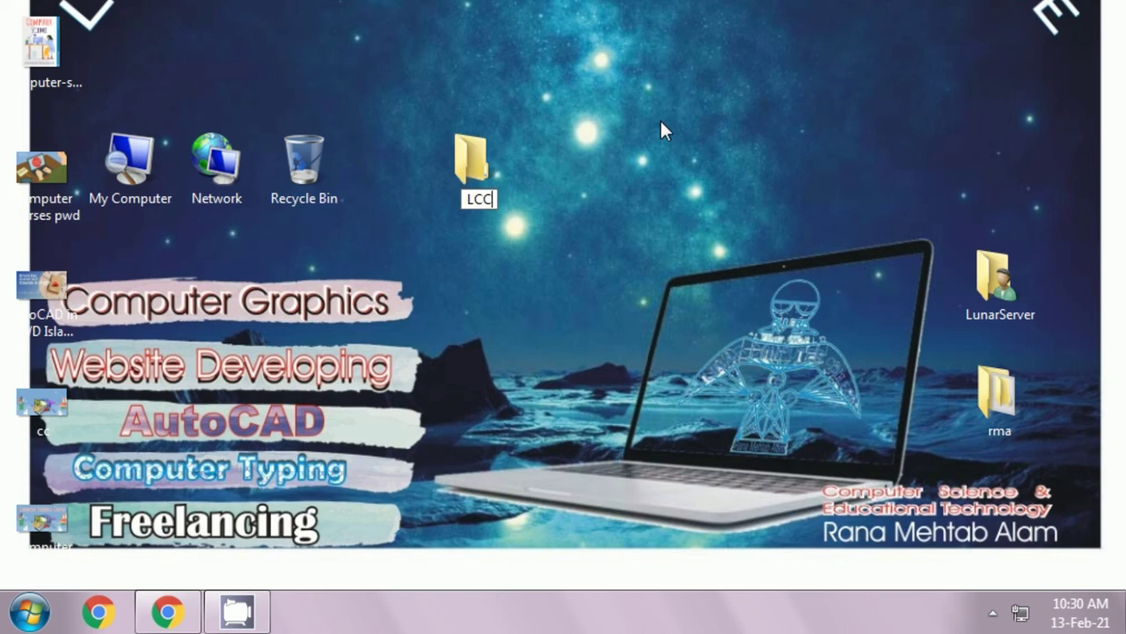
key("Return")
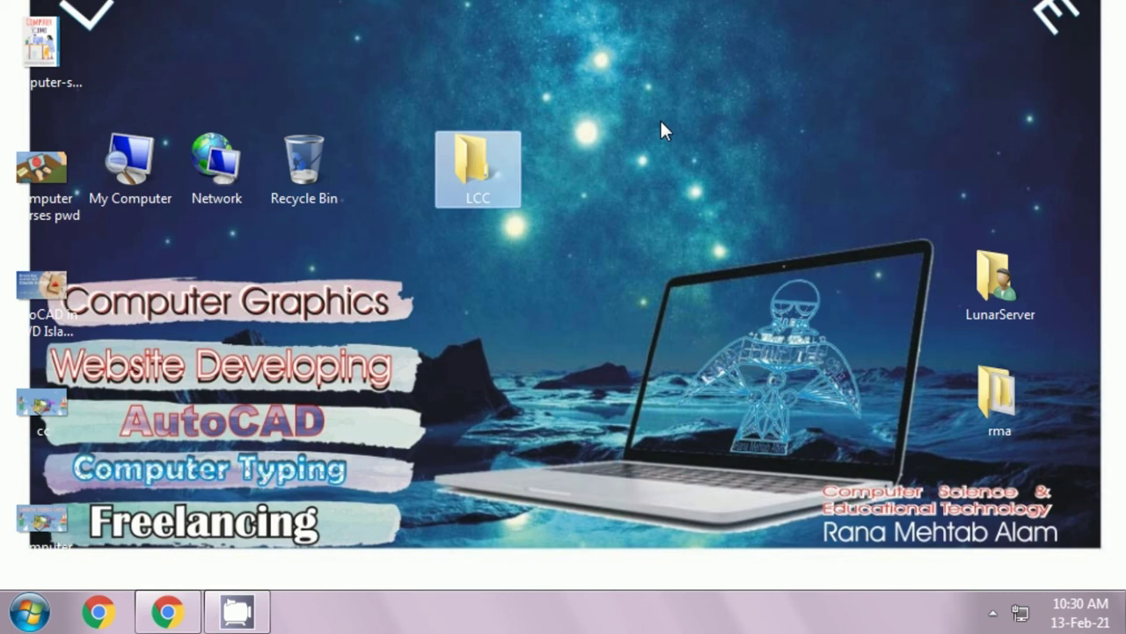
left_click(639, 246)
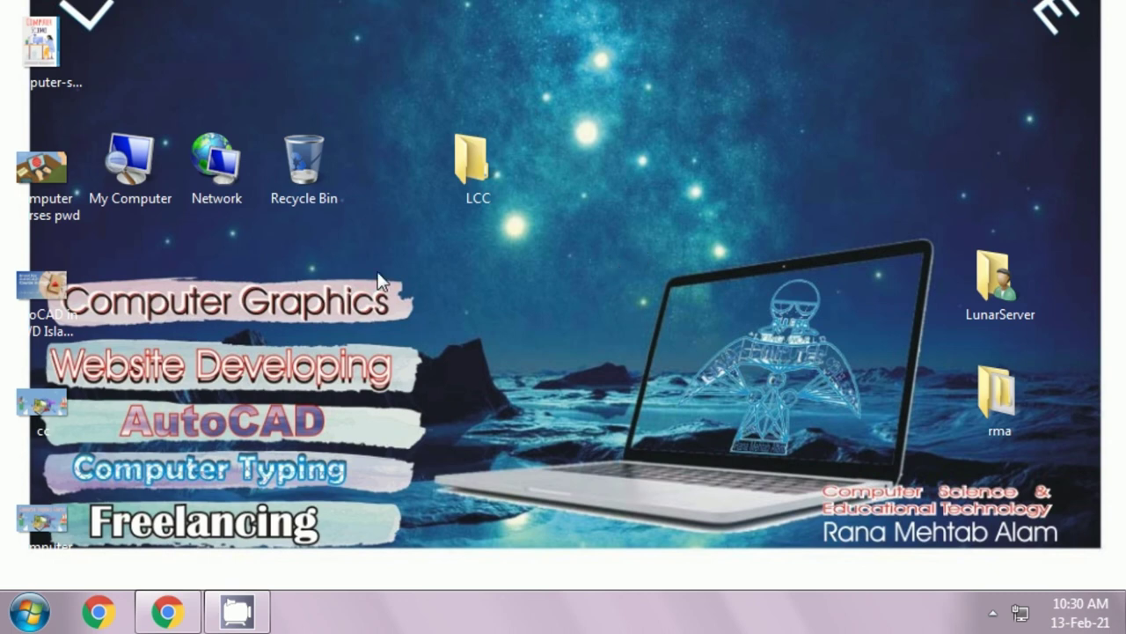
- Open the LCC folder, then move its window and resize it by its edges
right_click(451, 162)
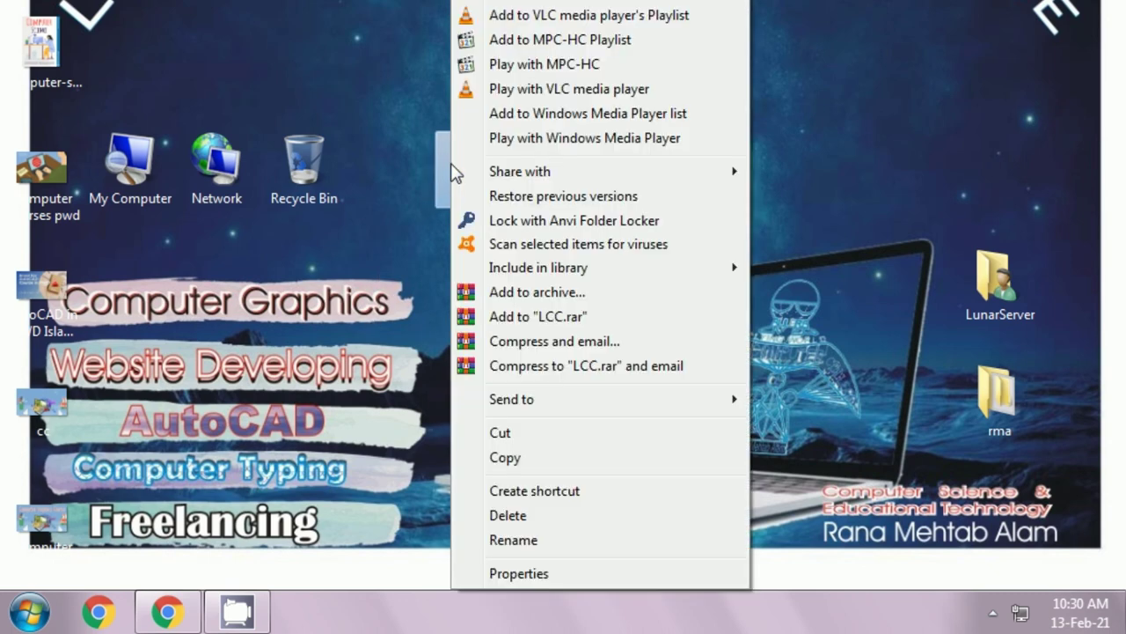
left_click(866, 67)
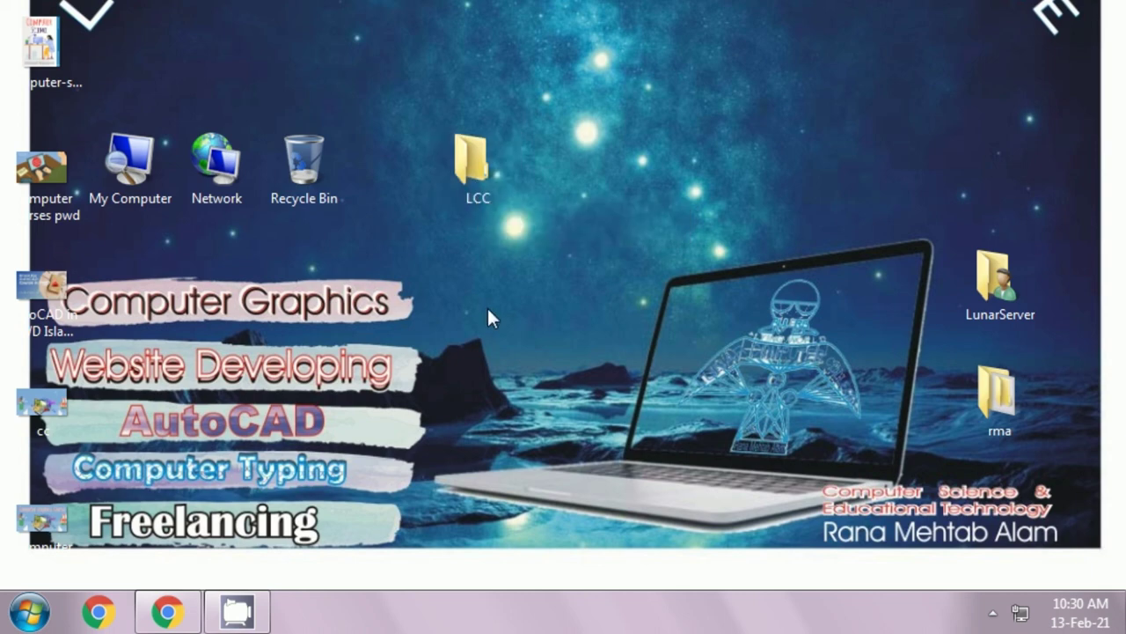
double_click(472, 174)
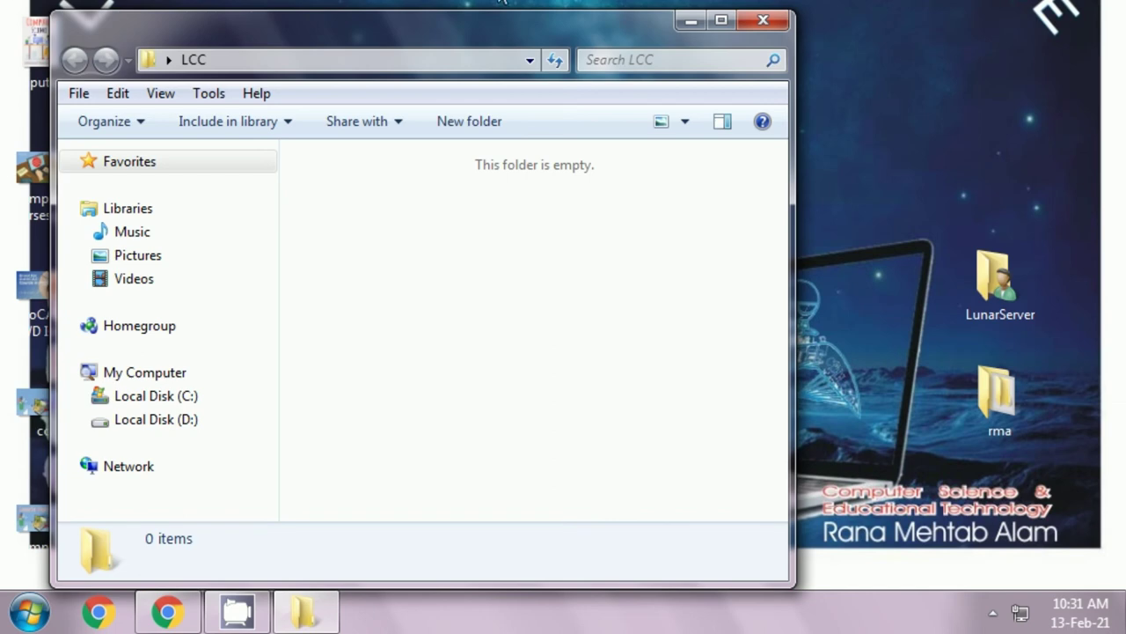
left_click_drag(441, 26, 609, 0)
left_click_drag(950, 463, 730, 401)
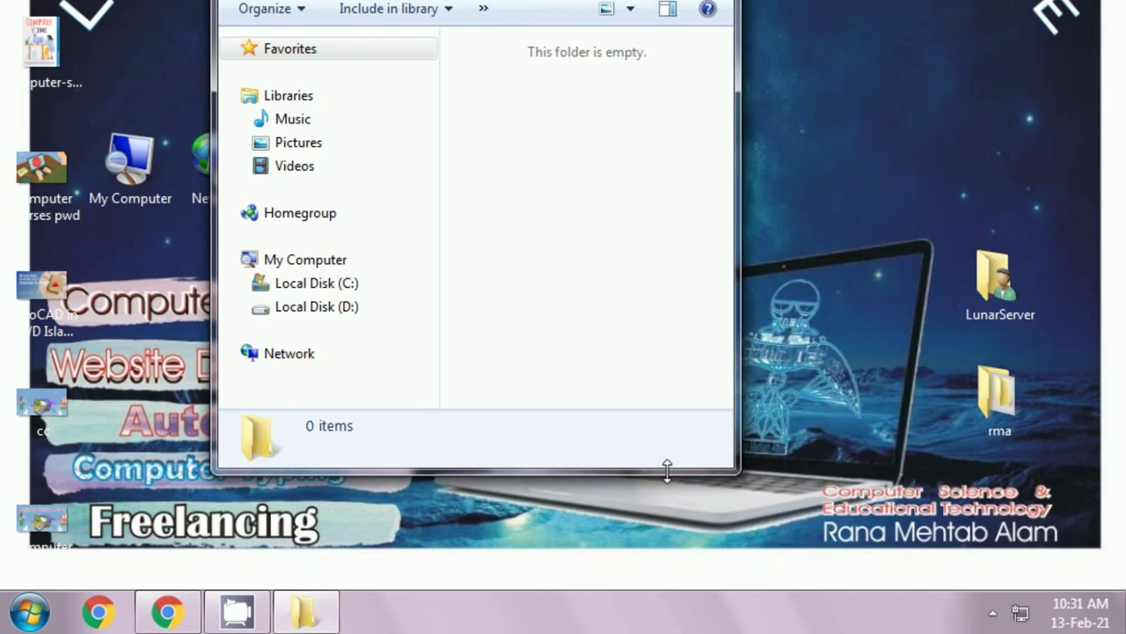
left_click_drag(666, 468, 643, 336)
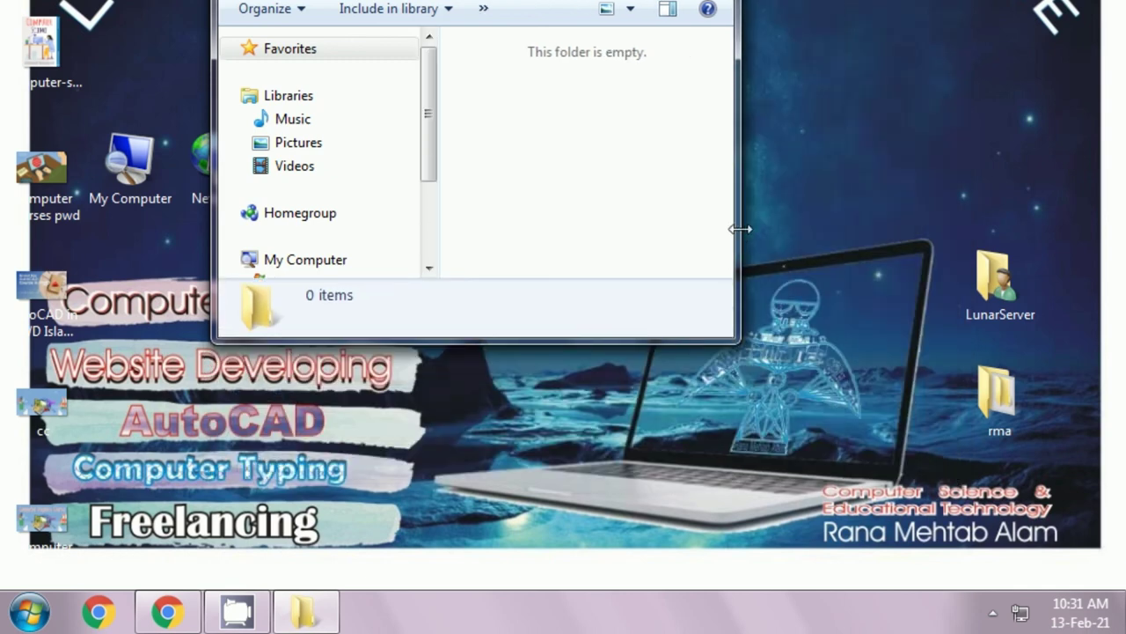
left_click_drag(735, 231, 758, 230)
- Maximize and restore the LCC folder window, minimize it to show the desktop, then bring it back and close it
key("super+Up")
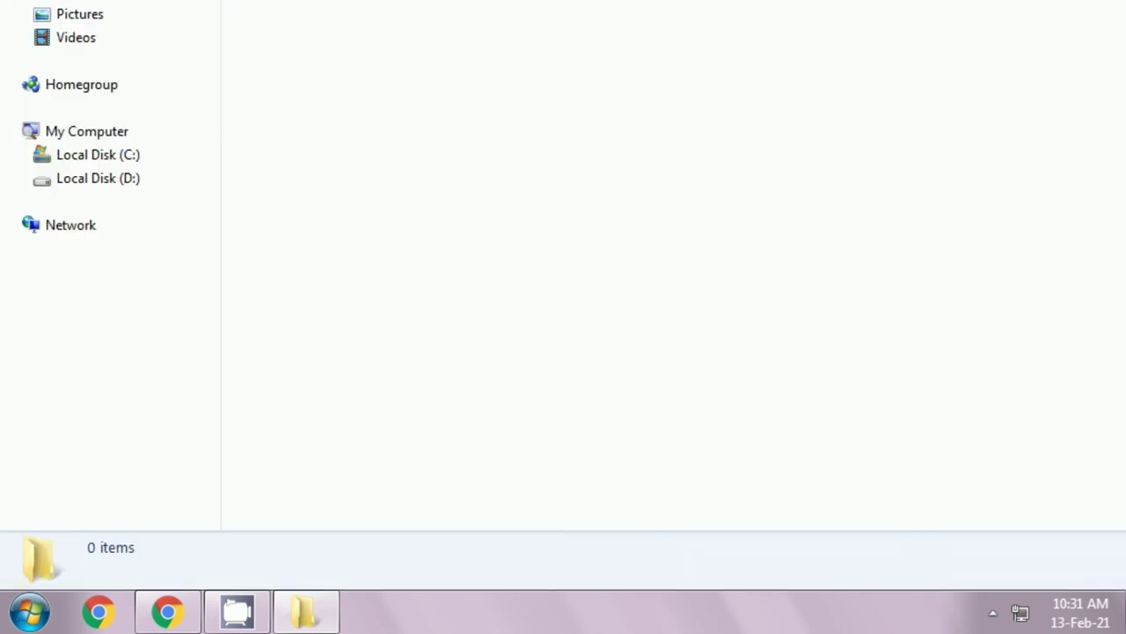
key("super+Down")
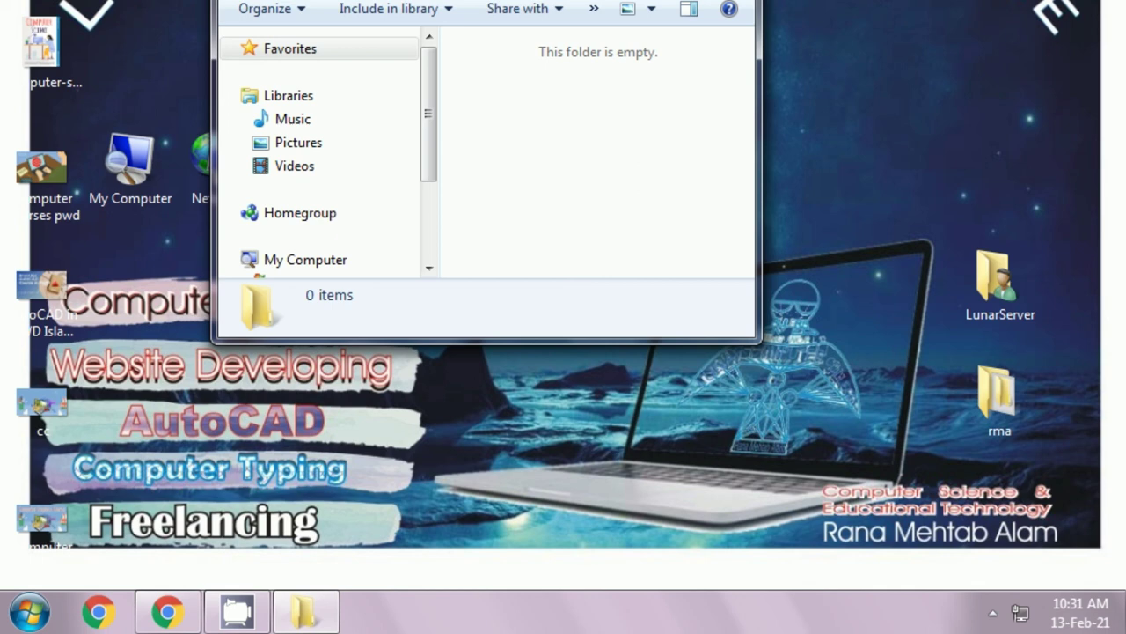
key("super+d")
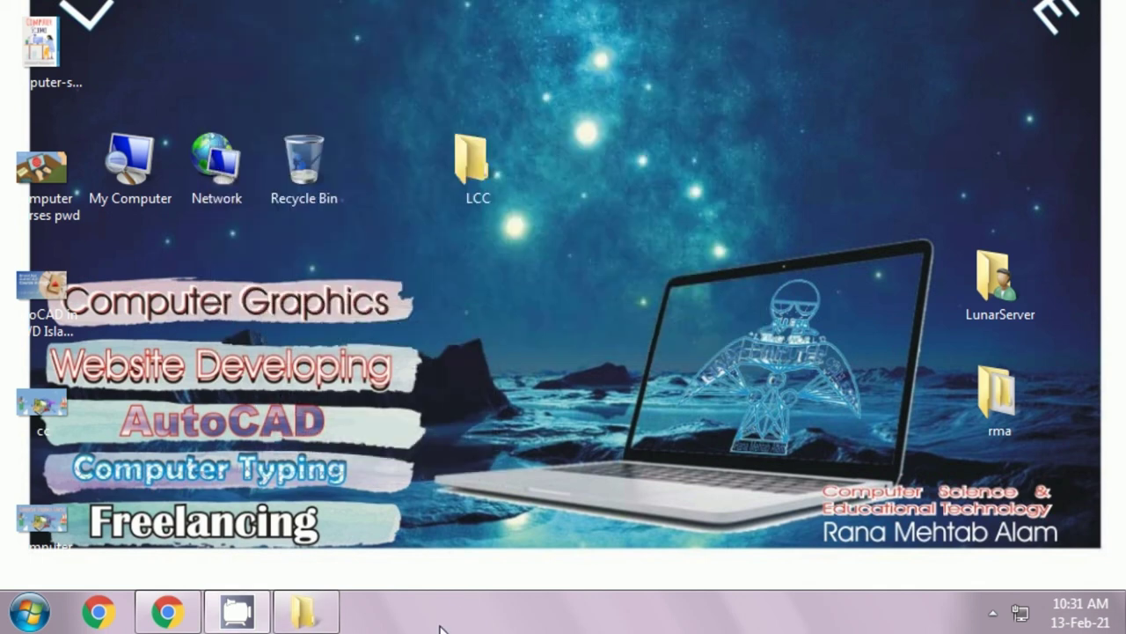
left_click(304, 612)
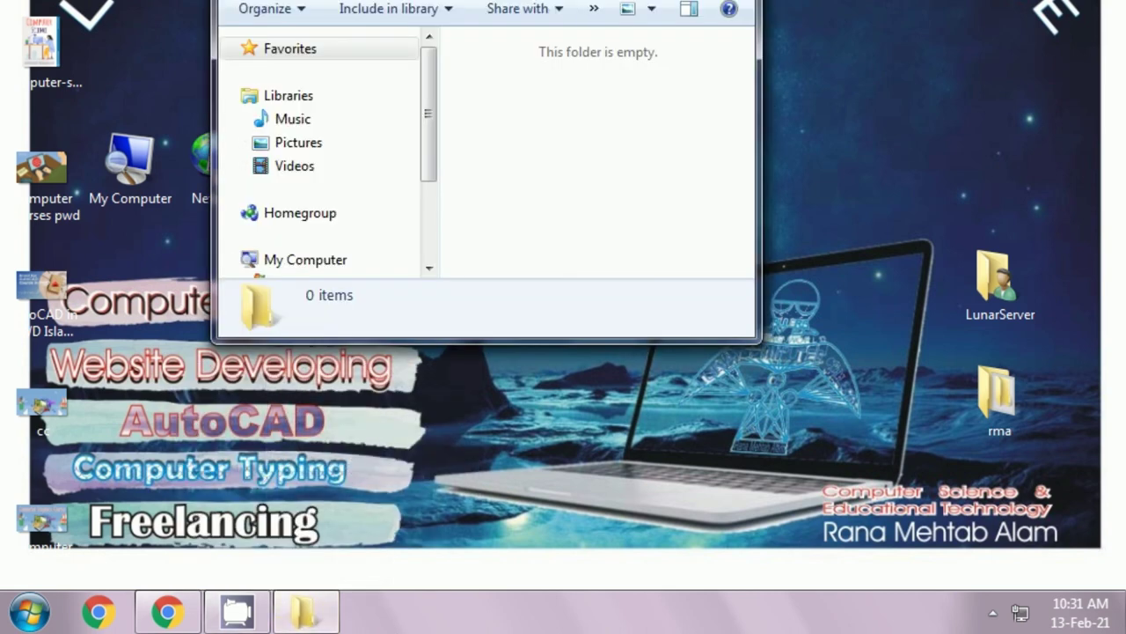
key("alt+F4")
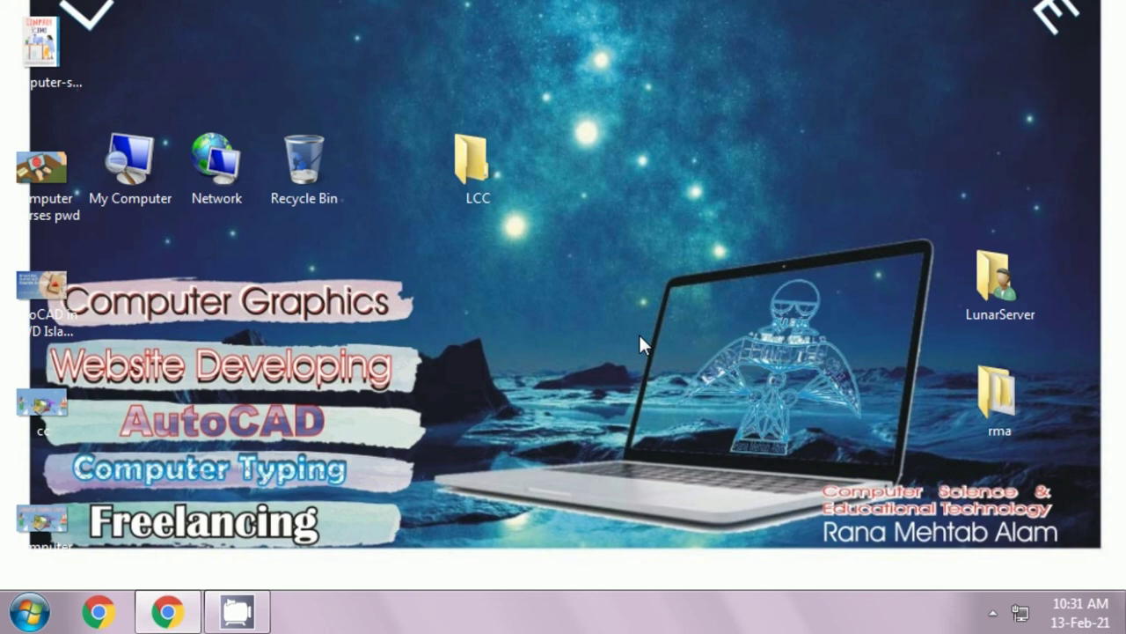
- Look through the actions offered for the LCC folder, such as Cut, Copy and Send to, without choosing any
right_click(471, 173)
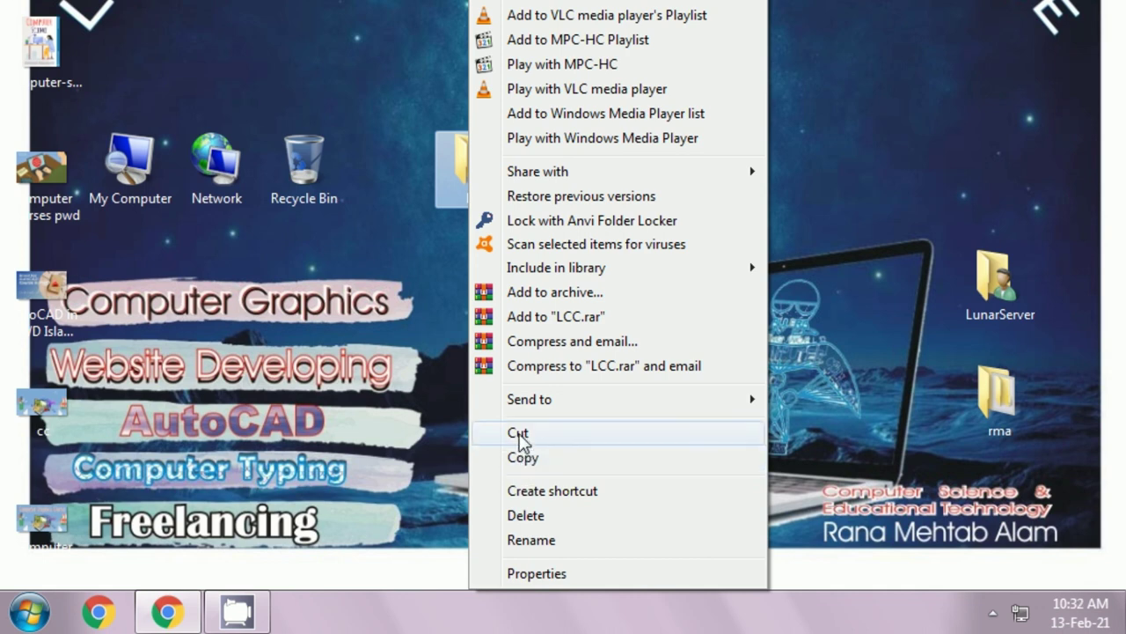
mouse_move(521, 410)
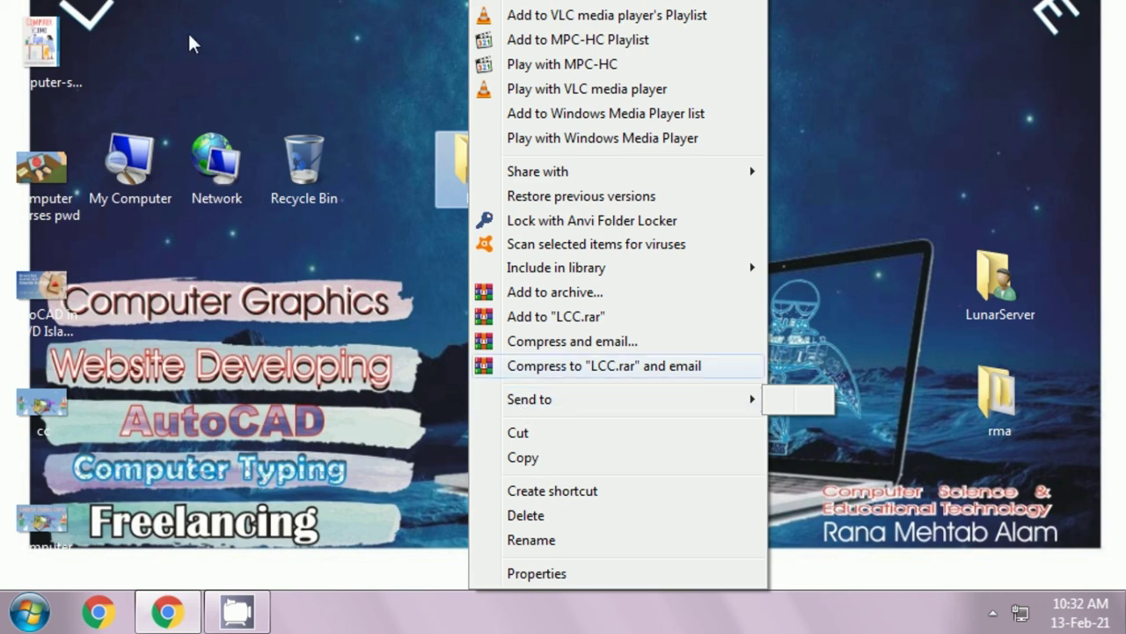
left_click(270, 9)
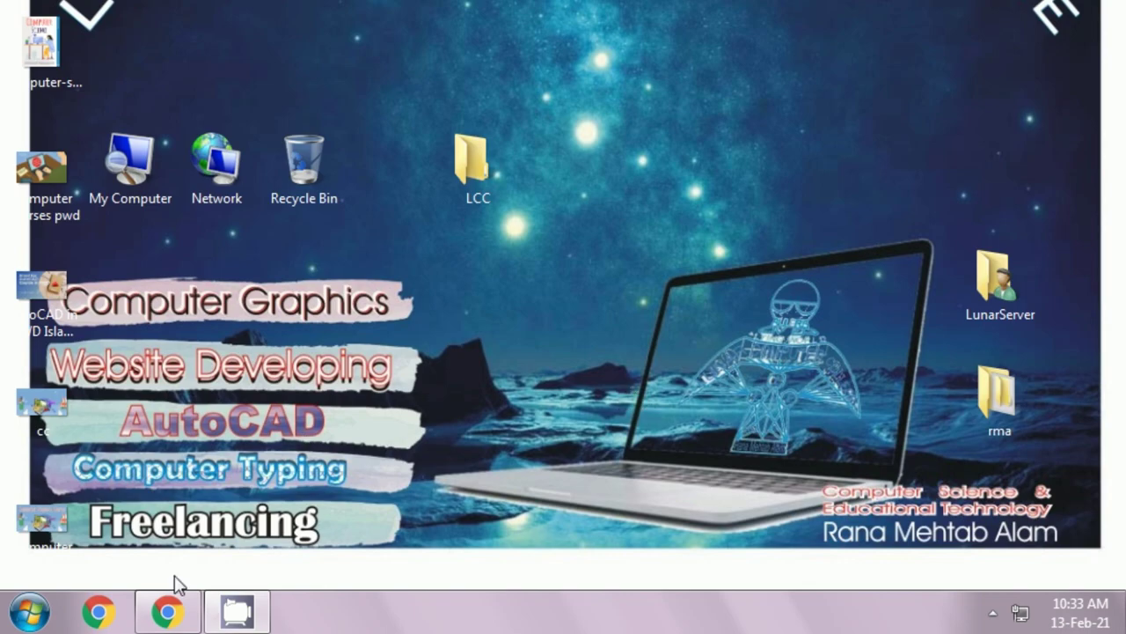
- Switch to the Chrome window with the Lunar Computer College YouTube channel's videos
left_click(169, 608)
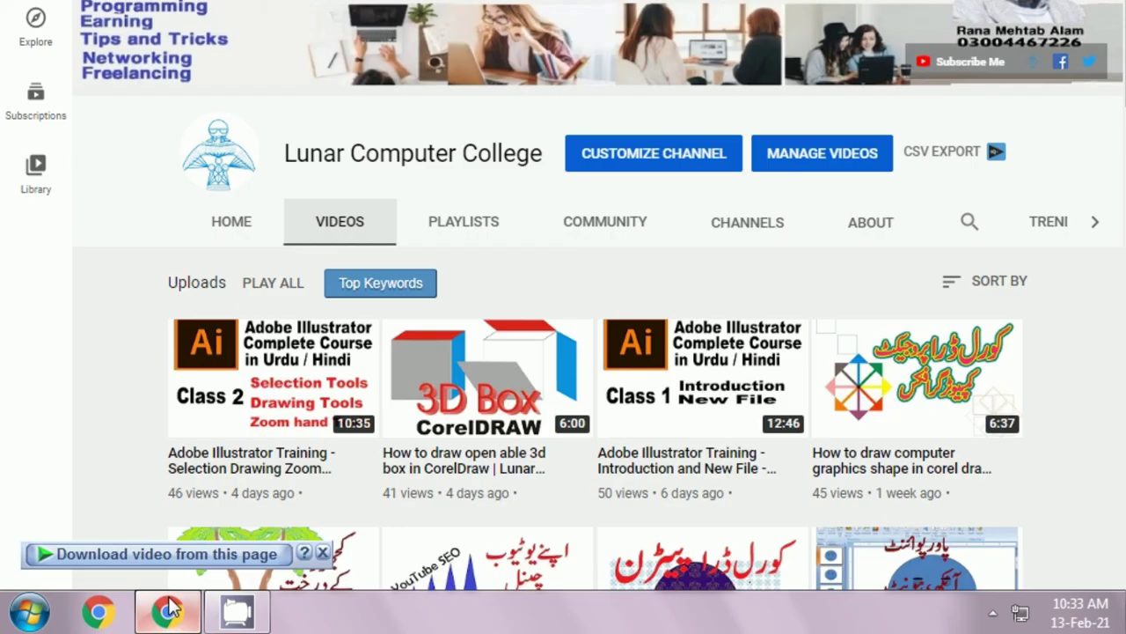